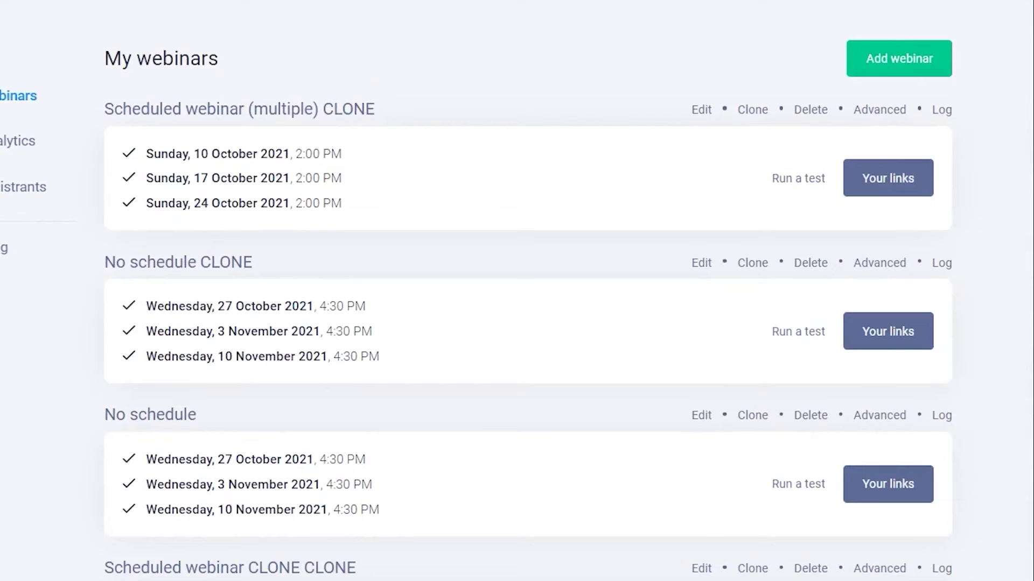
# View the first webinar's sharing links, then launch a test run of it.
pyautogui.click(917, 189)
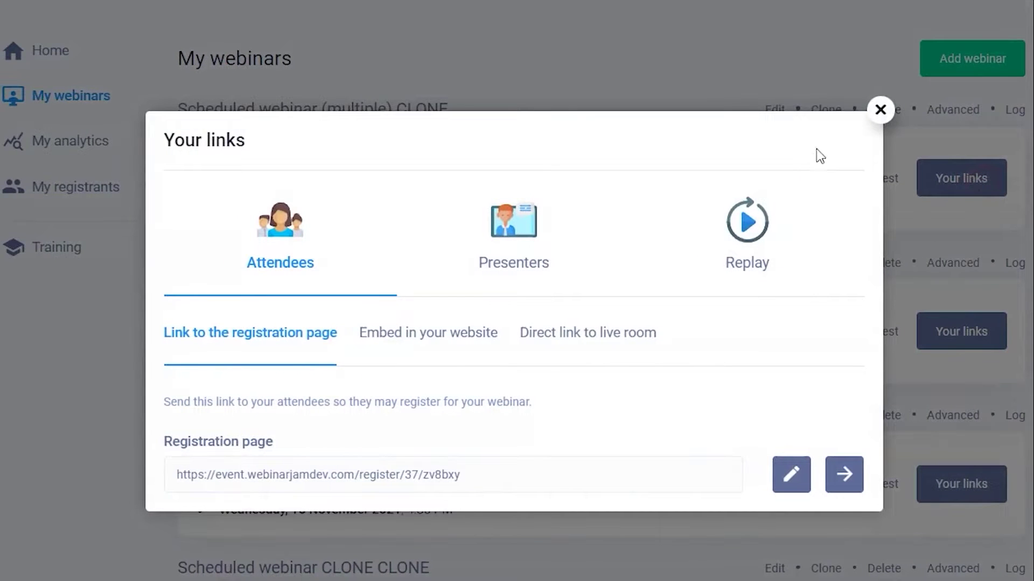
pyautogui.click(887, 114)
pyautogui.click(869, 183)
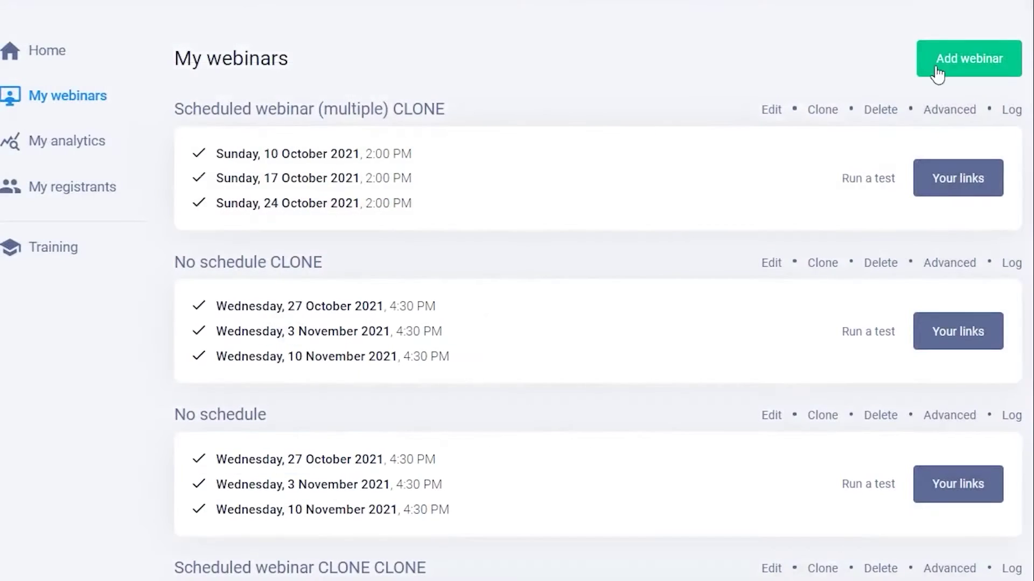
# Start and cancel a new webinar, then view the first webinar's API custom integration details.
pyautogui.click(937, 74)
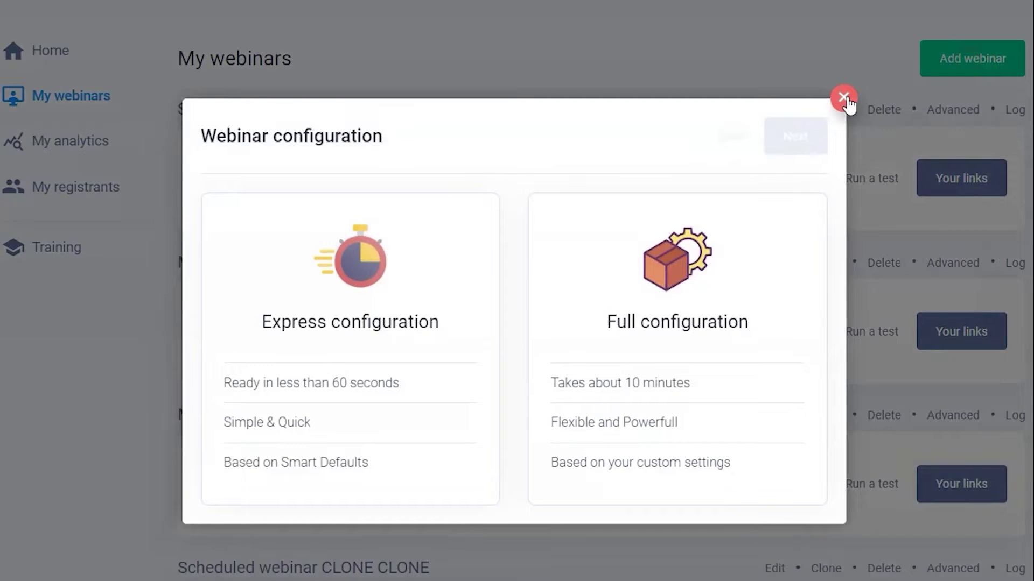
pyautogui.click(844, 99)
pyautogui.click(949, 111)
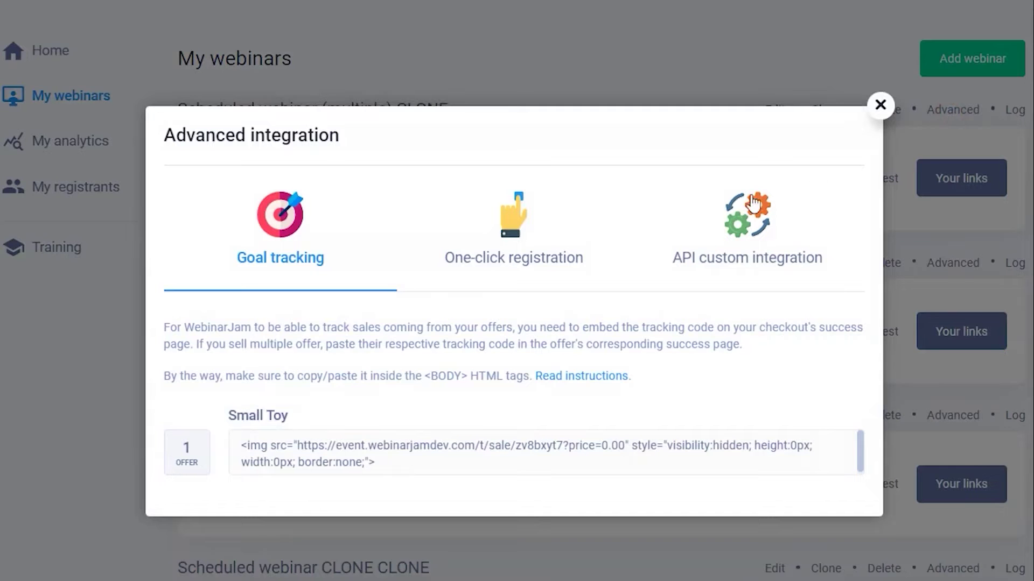
pyautogui.click(753, 204)
pyautogui.click(880, 145)
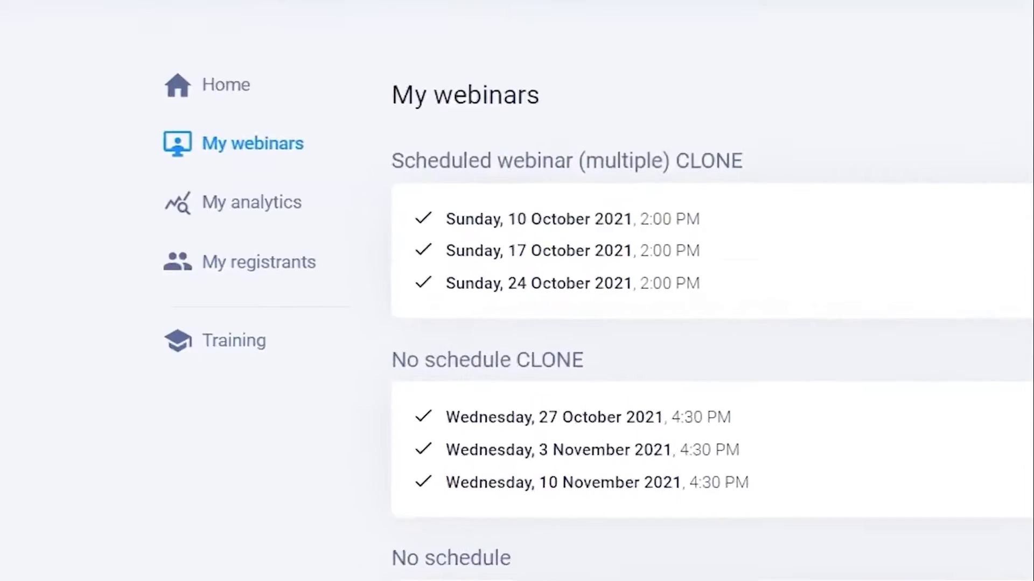
# Load the analytics report for Scheduled webinar (multiple), All sessions and All events.
pyautogui.click(407, 253)
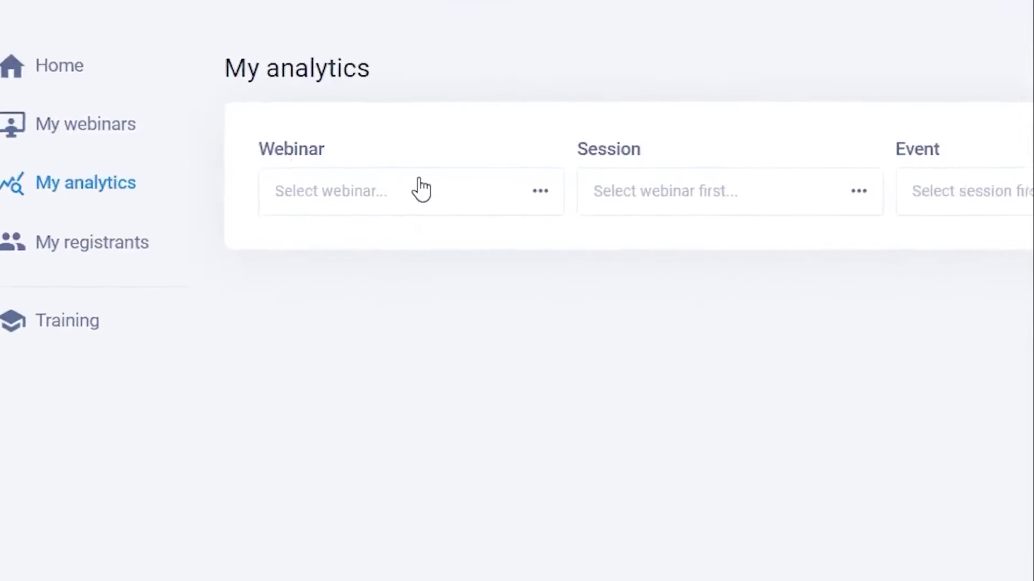
pyautogui.click(420, 187)
pyautogui.click(267, 374)
pyautogui.click(413, 148)
pyautogui.click(437, 208)
pyautogui.click(678, 162)
pyautogui.click(760, 215)
pyautogui.click(949, 151)
# Scroll through the report's engagement and monetization figures, including USD 1200 live-room sales.
pyautogui.scroll(-3, 915, 216)
pyautogui.scroll(-5, 517, 291)
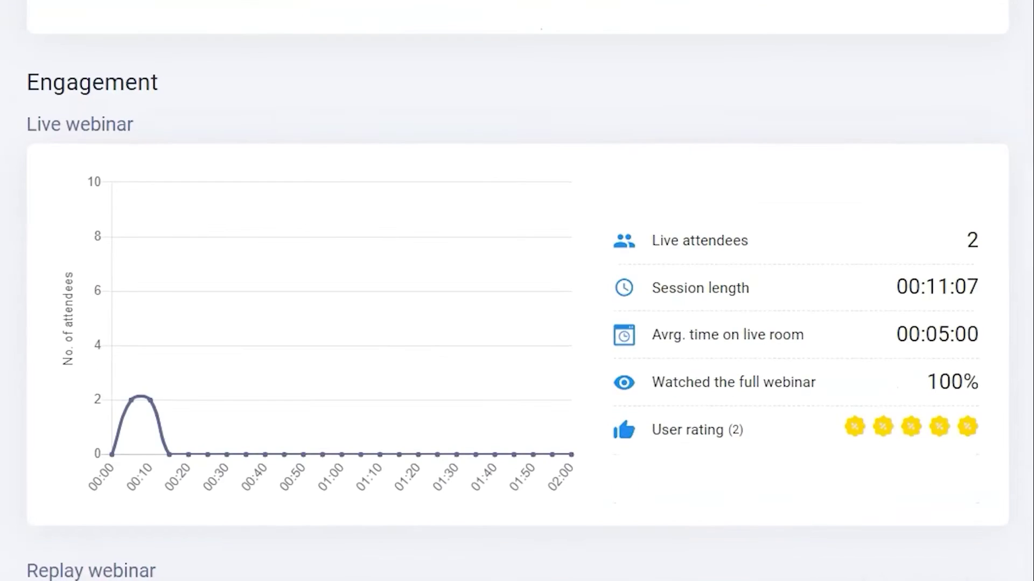
pyautogui.scroll(-8, 517, 290)
pyautogui.scroll(-14, 517, 291)
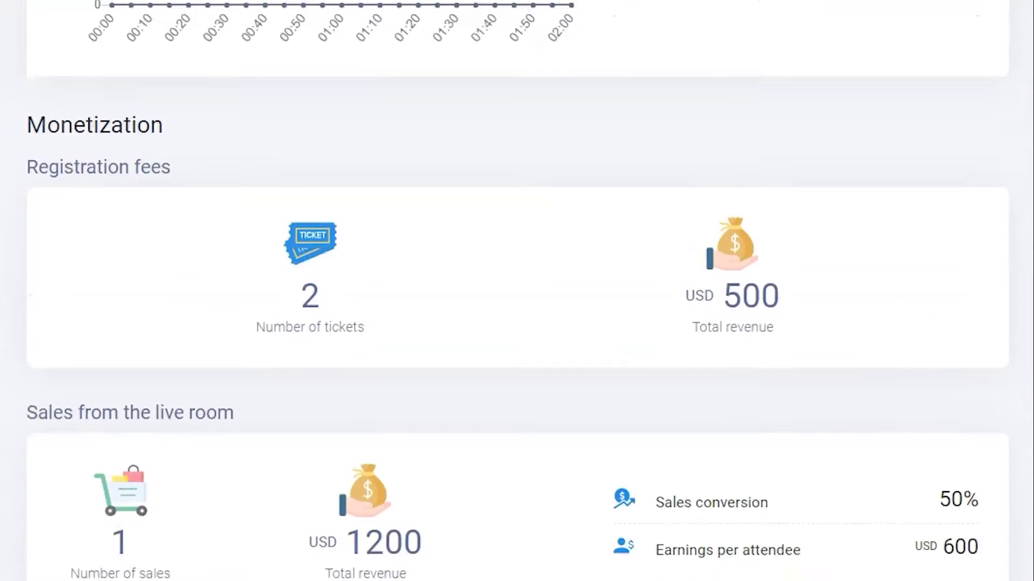
pyautogui.scroll(-8, 517, 291)
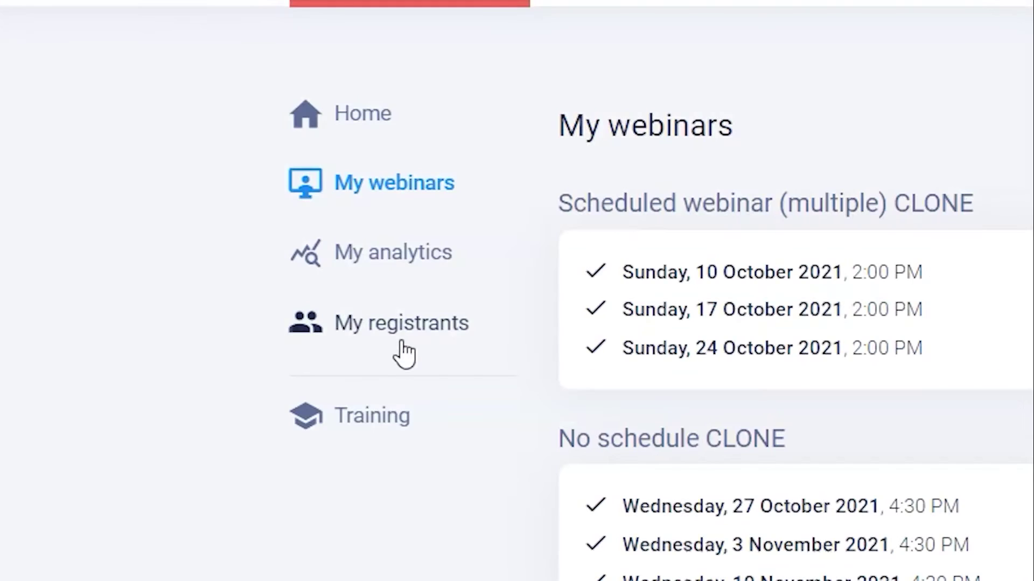
# Filter My registrants to Scheduled webinar (multiple), All sessions and All events.
pyautogui.click(399, 341)
pyautogui.click(775, 307)
pyautogui.click(422, 450)
pyautogui.click(655, 201)
pyautogui.click(682, 261)
pyautogui.click(915, 215)
pyautogui.click(987, 260)
pyautogui.click(934, 183)
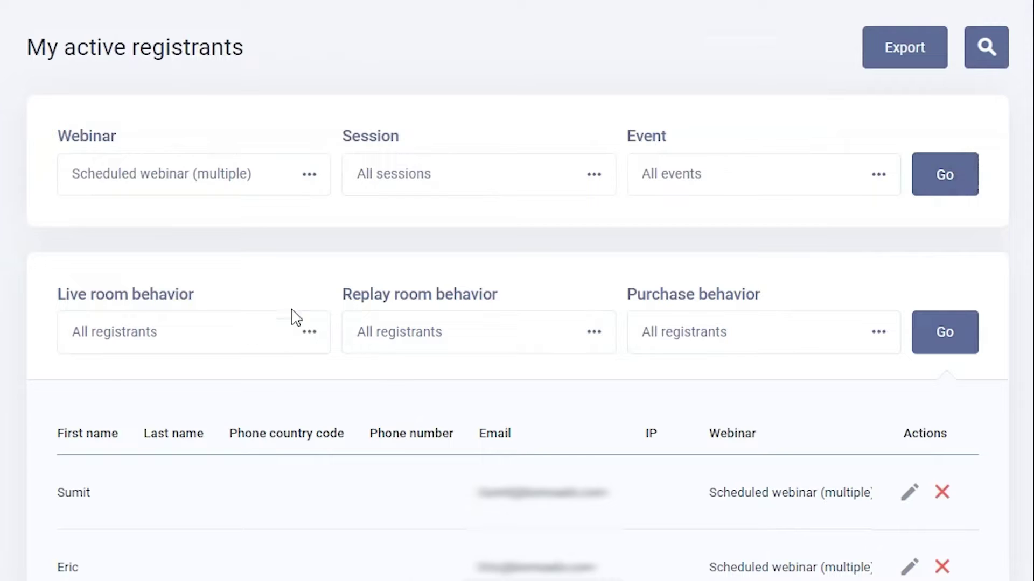
# Check the live room and purchase behaviour filters, then export the registrant list.
pyautogui.click(188, 336)
pyautogui.click(696, 337)
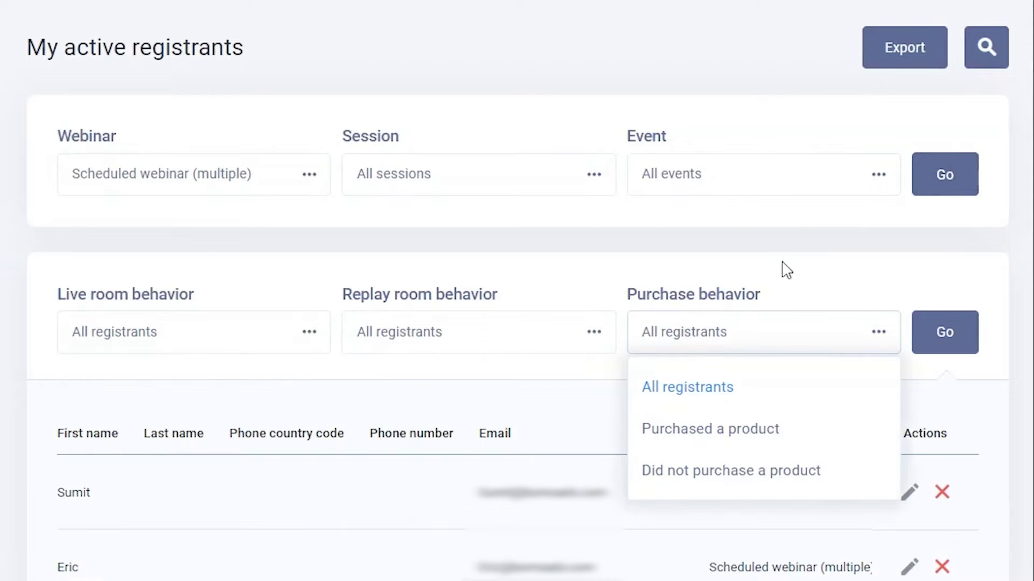
pyautogui.click(901, 60)
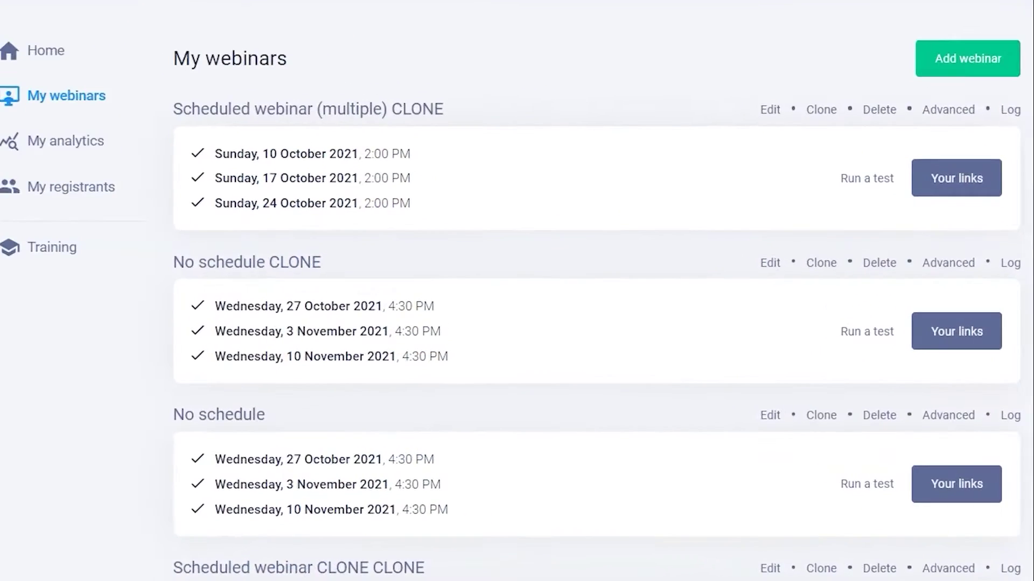
# Start a new webinar, jump to its registration step and finish the setup.
pyautogui.click(946, 71)
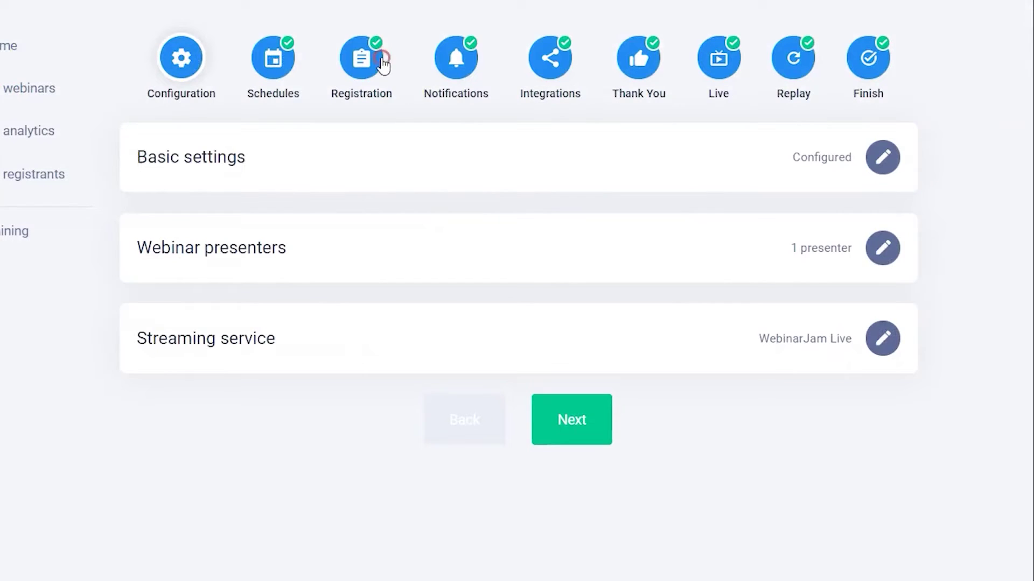
pyautogui.click(381, 57)
pyautogui.click(516, 445)
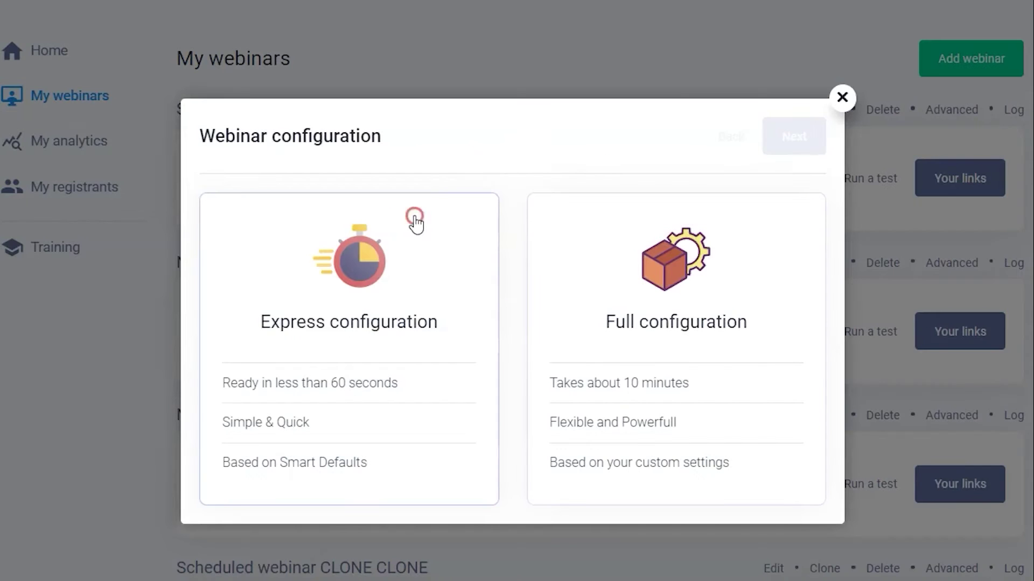
# Create an express Right now webinar, then try the multiple-session and recurring schedule options.
pyautogui.click(414, 221)
pyautogui.click(777, 135)
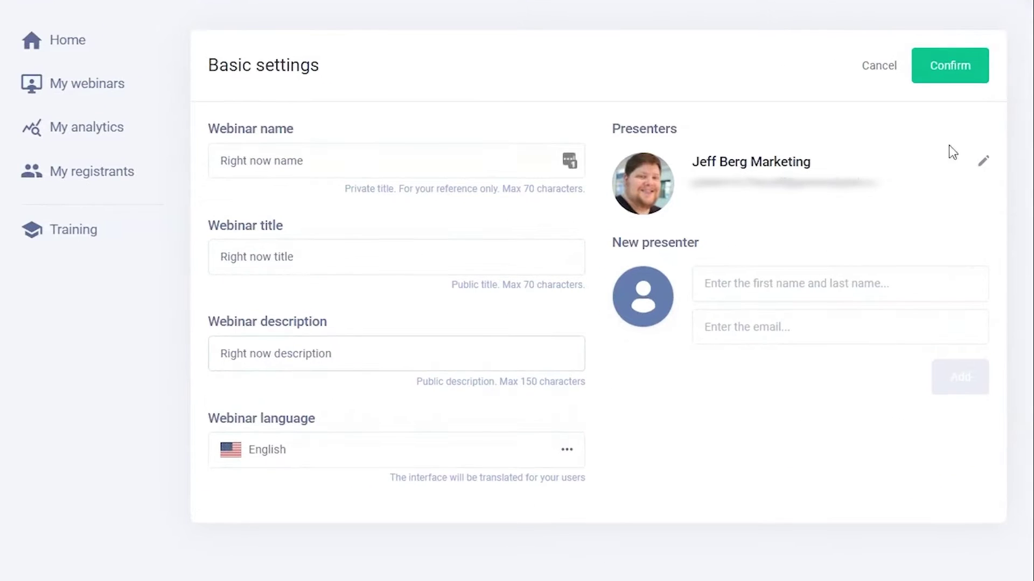
pyautogui.click(977, 84)
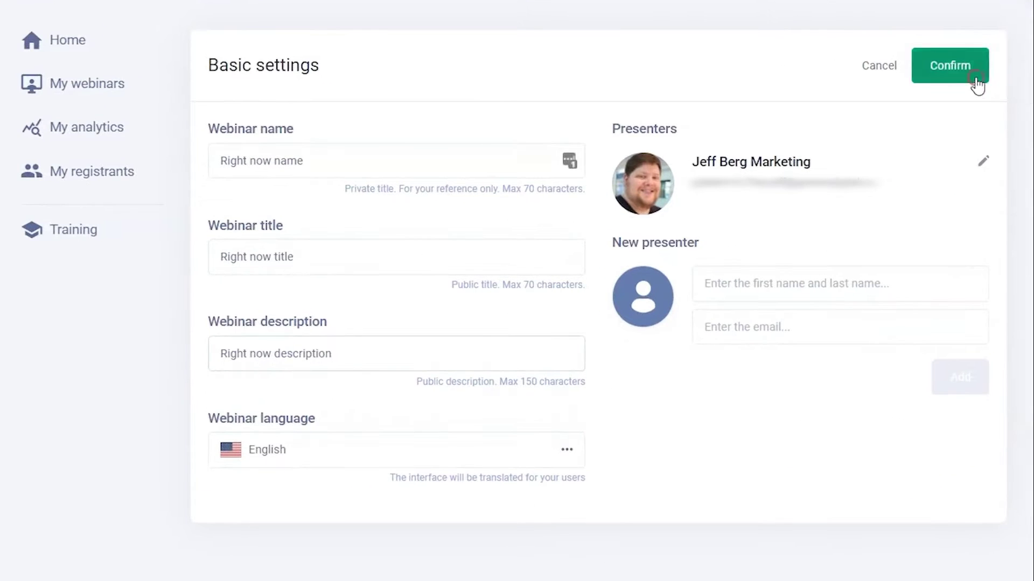
pyautogui.click(619, 156)
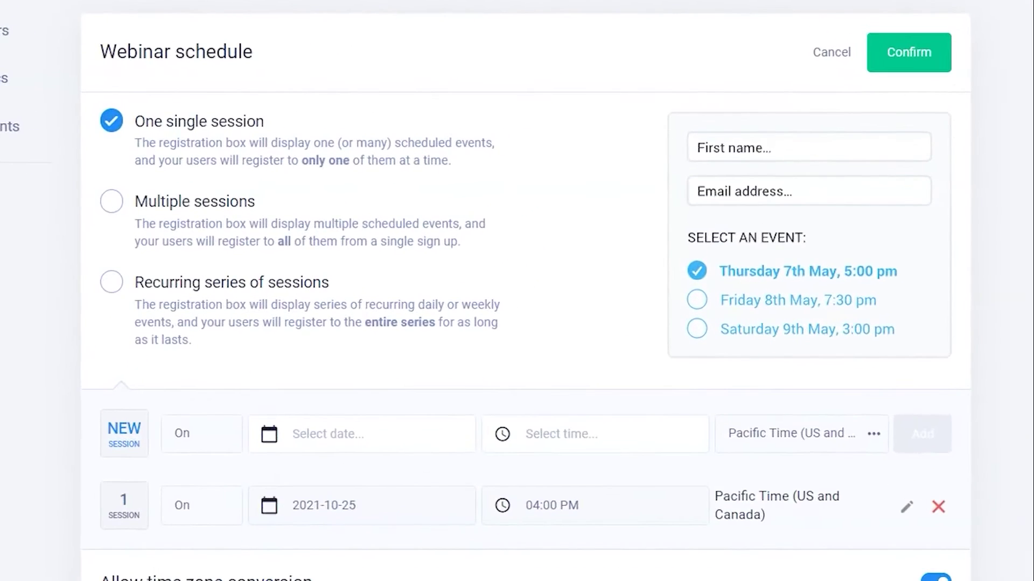
pyautogui.click(127, 221)
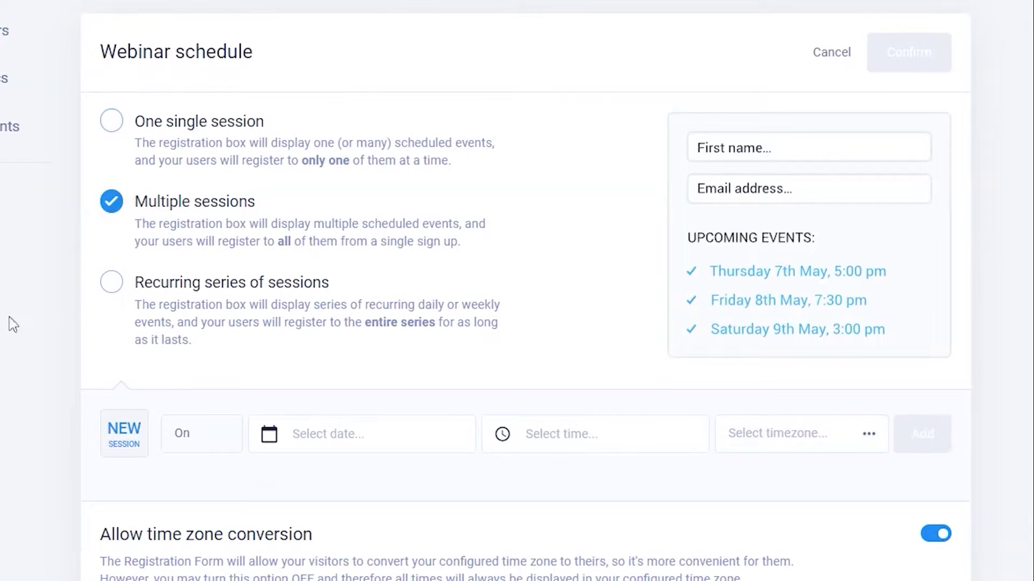
pyautogui.click(120, 280)
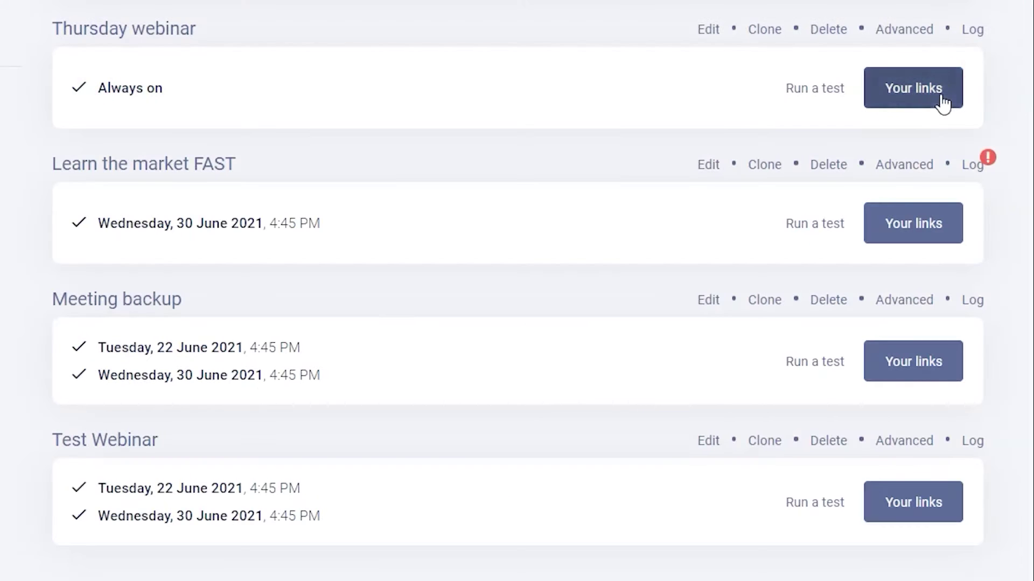
# Copy the registration page link and choose Schedule for later for the new webinar.
pyautogui.click(916, 89)
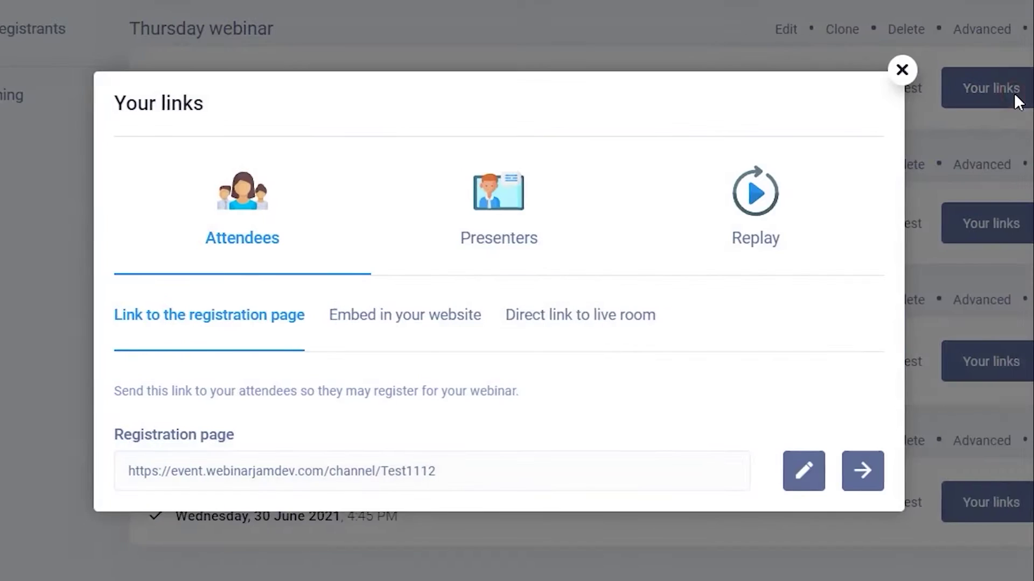
pyautogui.click(716, 471)
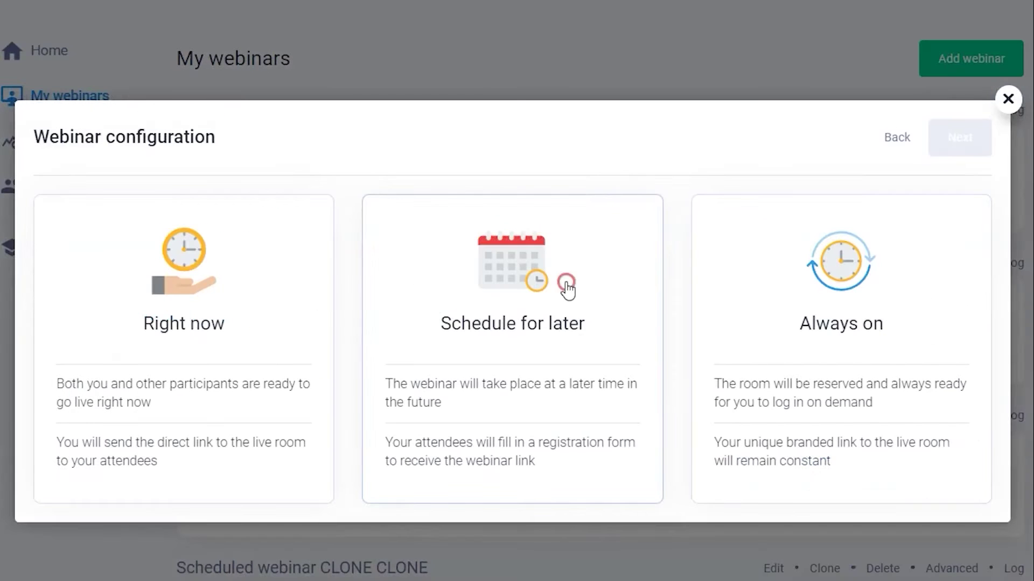
pyautogui.click(566, 281)
pyautogui.click(963, 152)
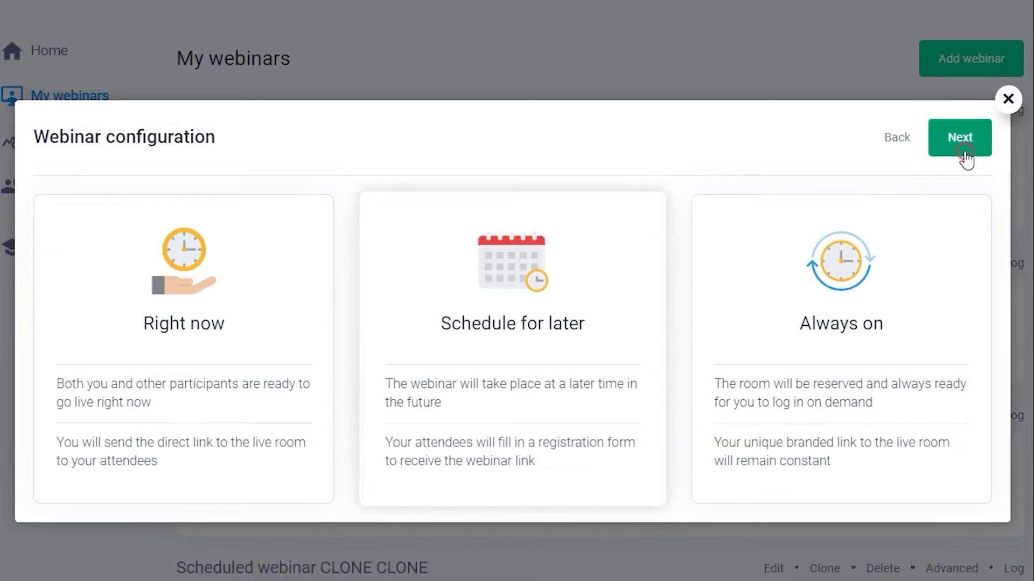
# Fill Basic settings with name 'Demo name', title 'Demo title', description 'Demo description', and confirm.
pyautogui.click(484, 170)
pyautogui.write('Demo name')
pyautogui.press('Tab')
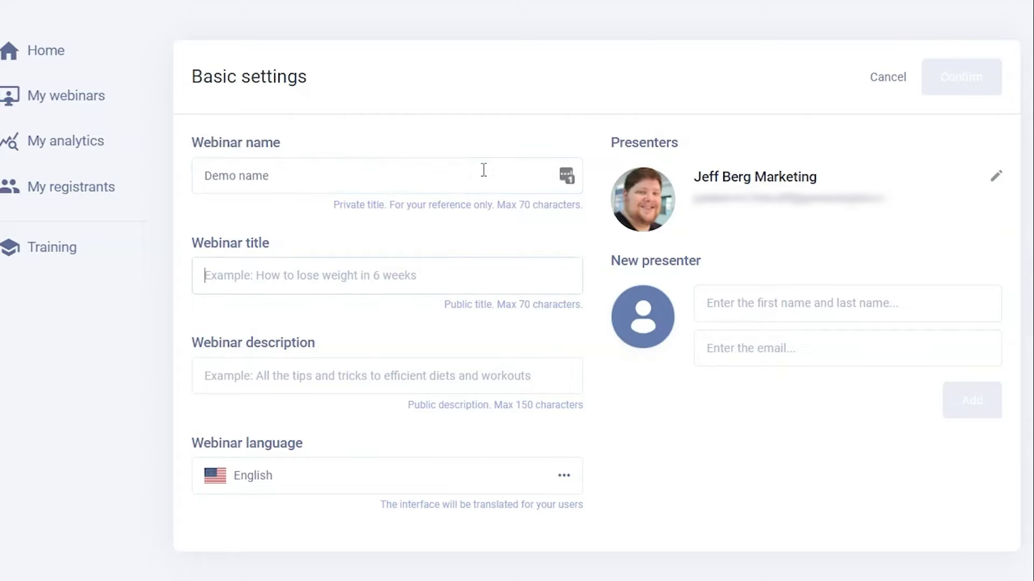
pyautogui.write('Demo title')
pyautogui.press('Tab')
pyautogui.write('Demo')
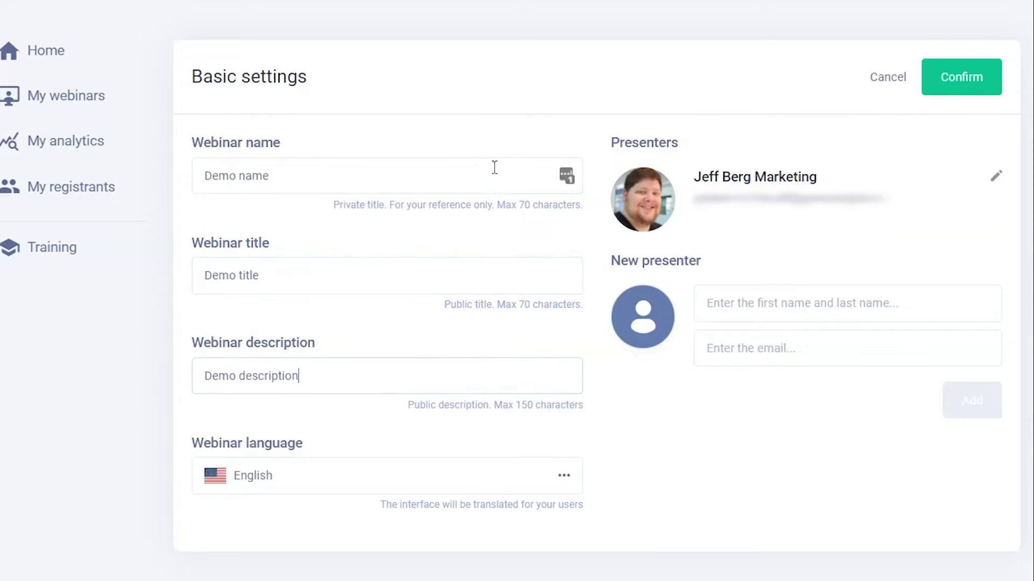
pyautogui.click(974, 92)
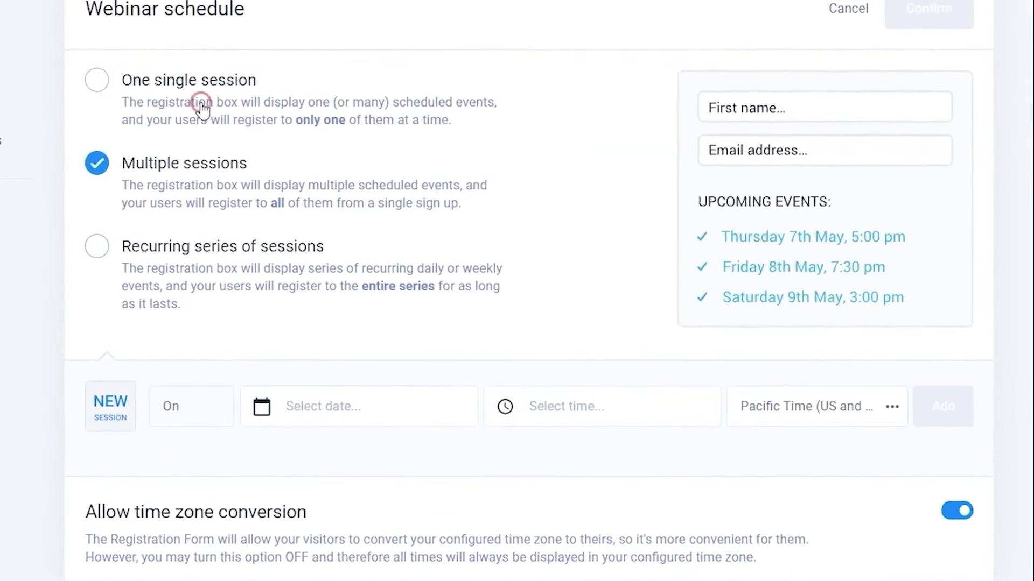
# Preview the single-session registration form, picking the 3 Nov, 10 Nov and 27 Oct 2021 dates.
pyautogui.click(201, 105)
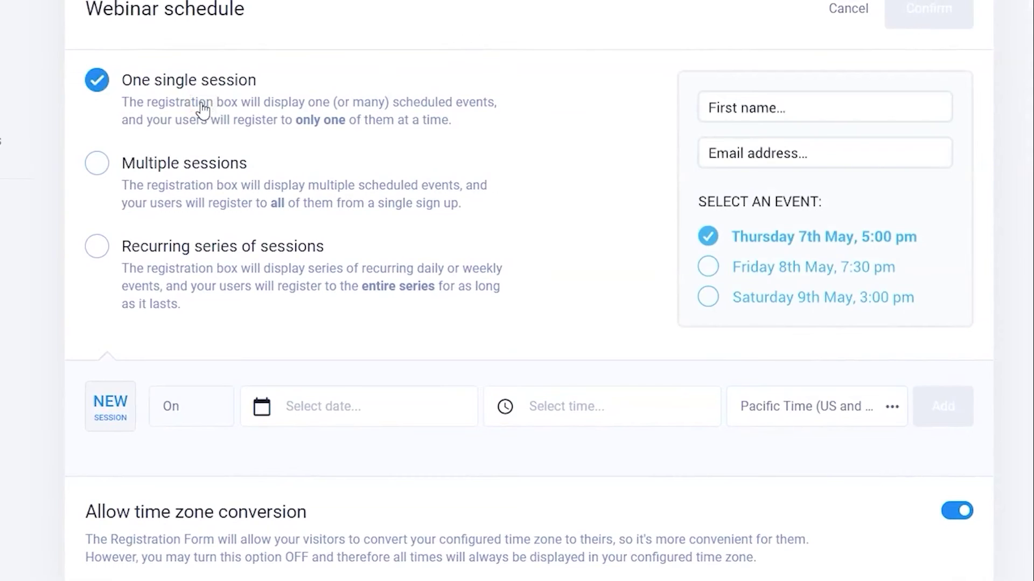
pyautogui.click(220, 183)
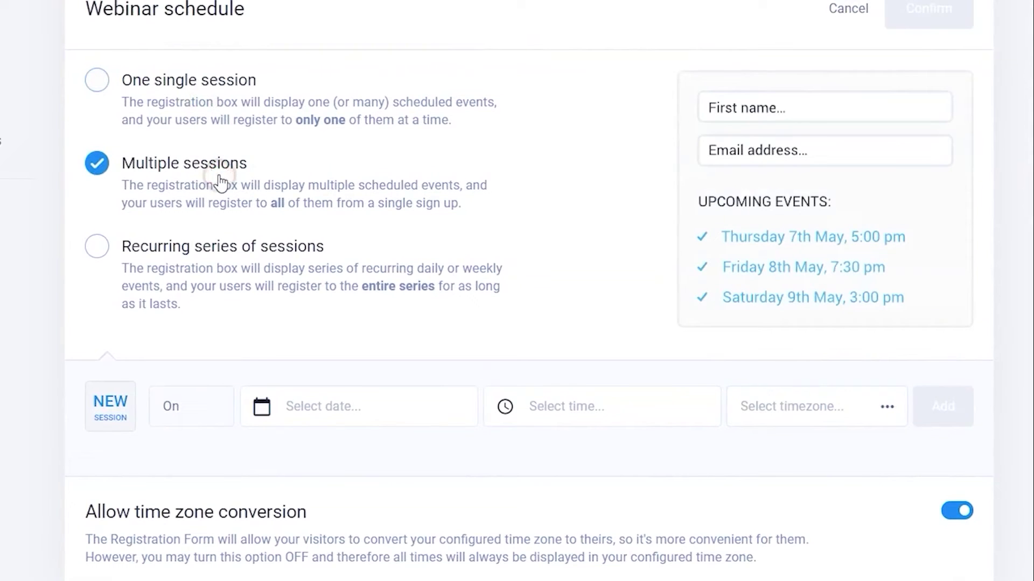
pyautogui.click(206, 272)
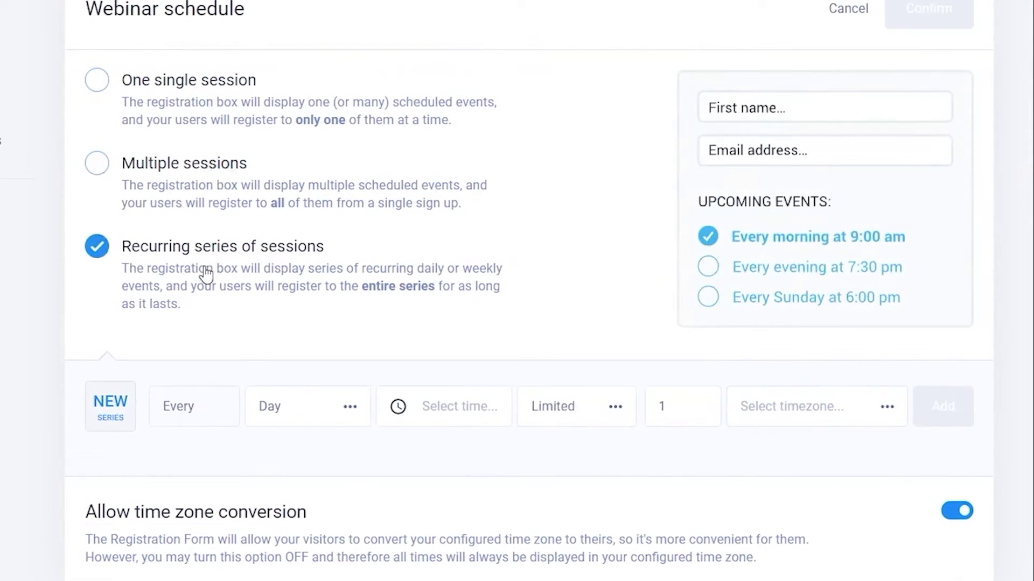
pyautogui.click(180, 114)
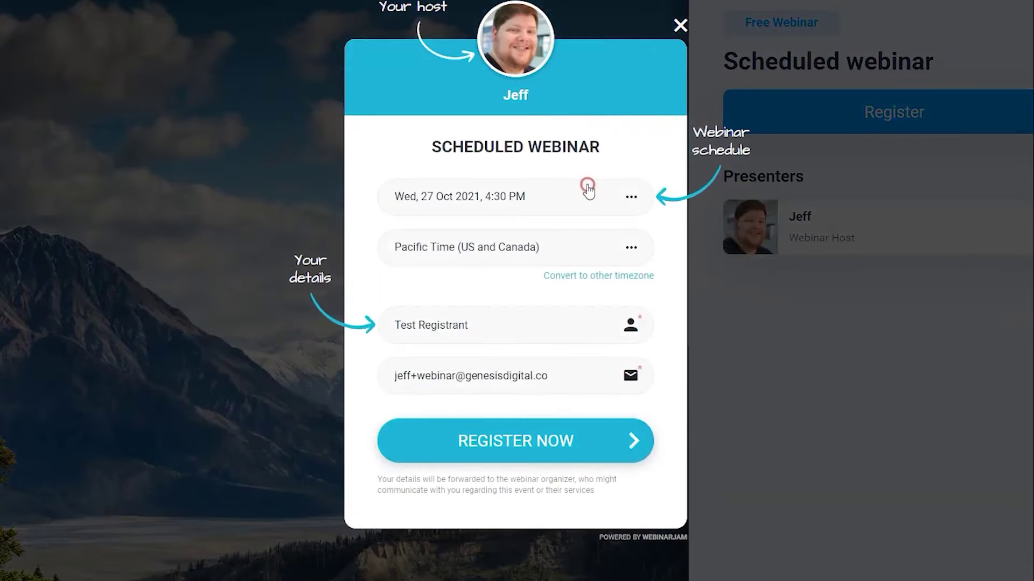
pyautogui.click(588, 186)
pyautogui.click(545, 276)
pyautogui.click(559, 202)
pyautogui.click(547, 325)
pyautogui.click(560, 203)
pyautogui.click(545, 251)
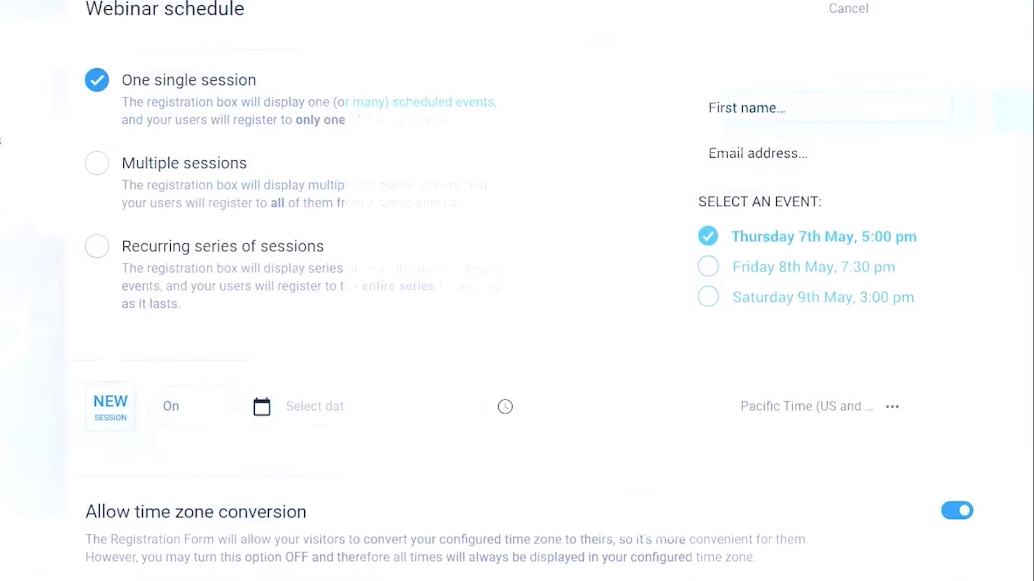
# Switch to multiple sessions and preview registering to all listed dates.
pyautogui.click(222, 164)
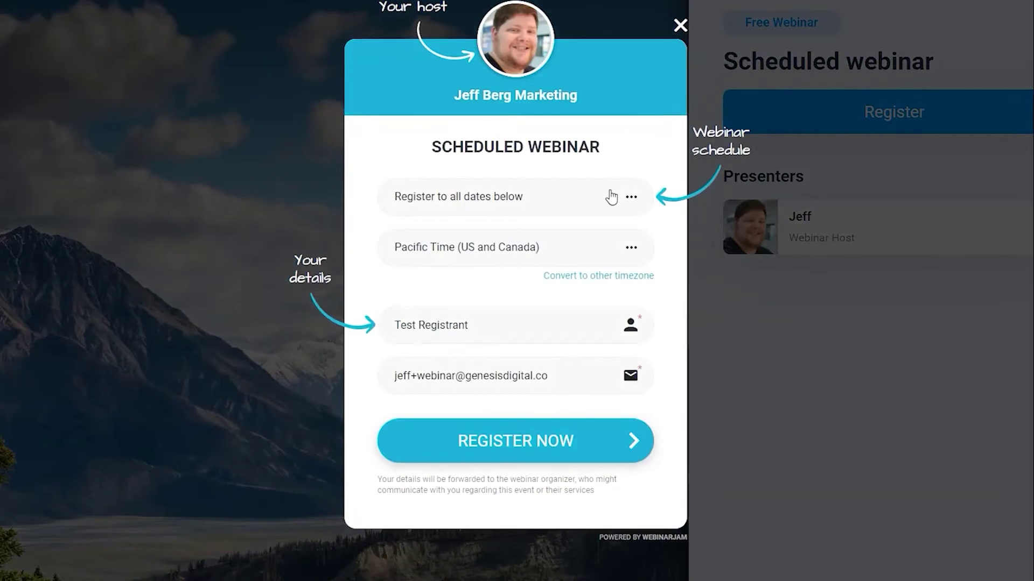
pyautogui.click(613, 196)
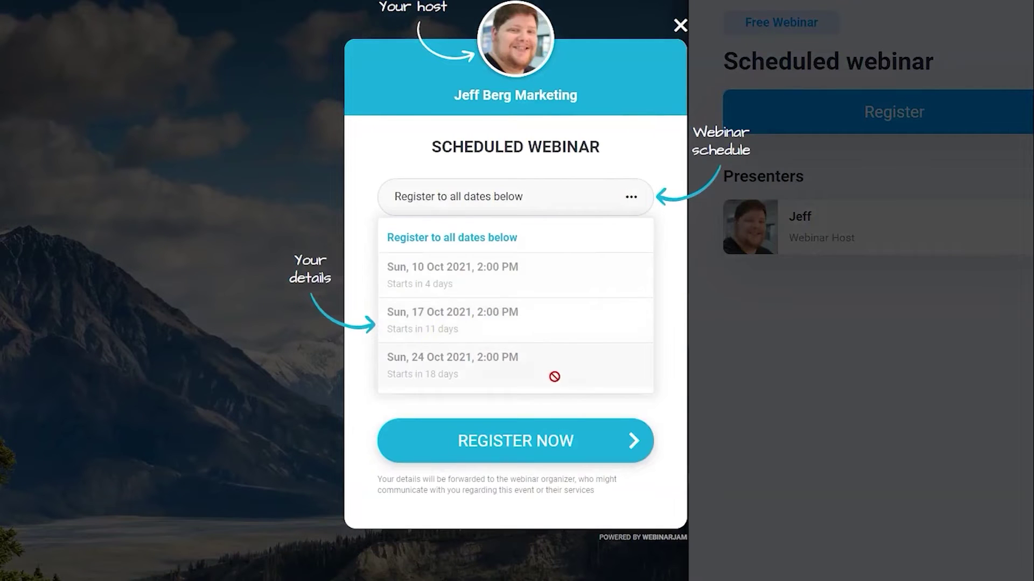
pyautogui.click(590, 238)
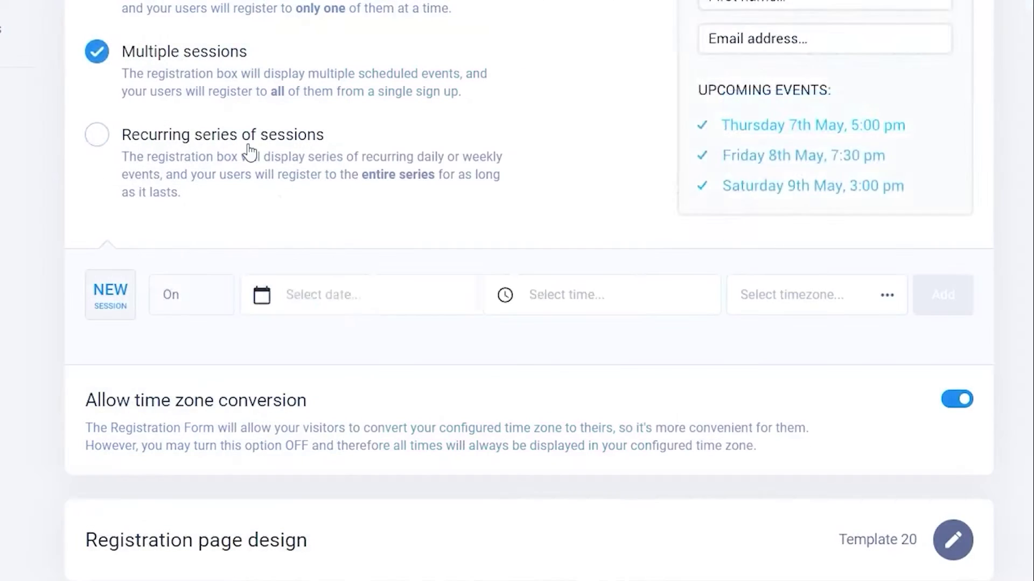
# Make the schedule a recurring daily series, pick Every day 6:00 AM in the preview, and save.
pyautogui.click(249, 156)
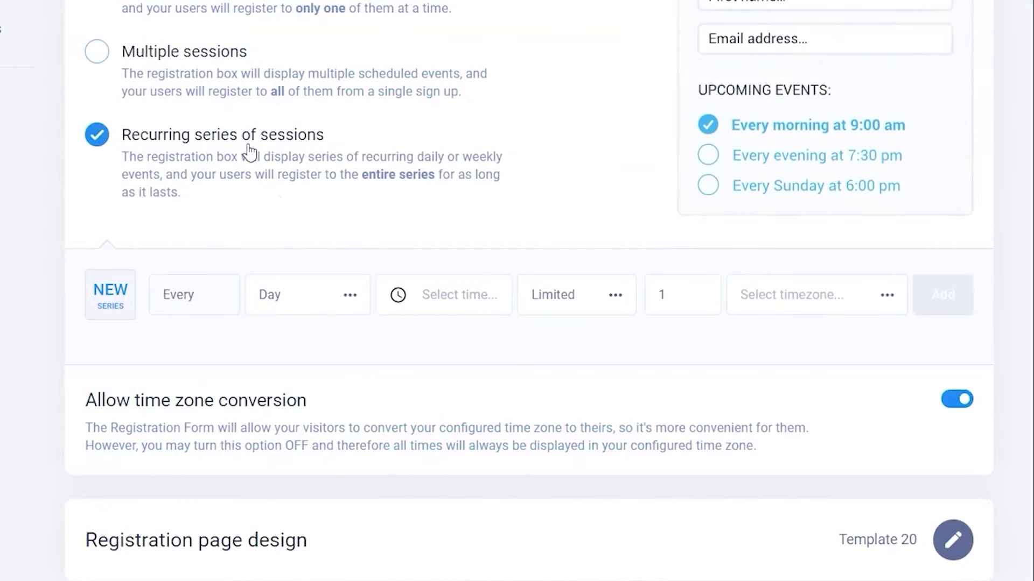
pyautogui.click(301, 296)
pyautogui.scroll(-1, 333, 461)
pyautogui.scroll(1, 330, 454)
pyautogui.click(338, 302)
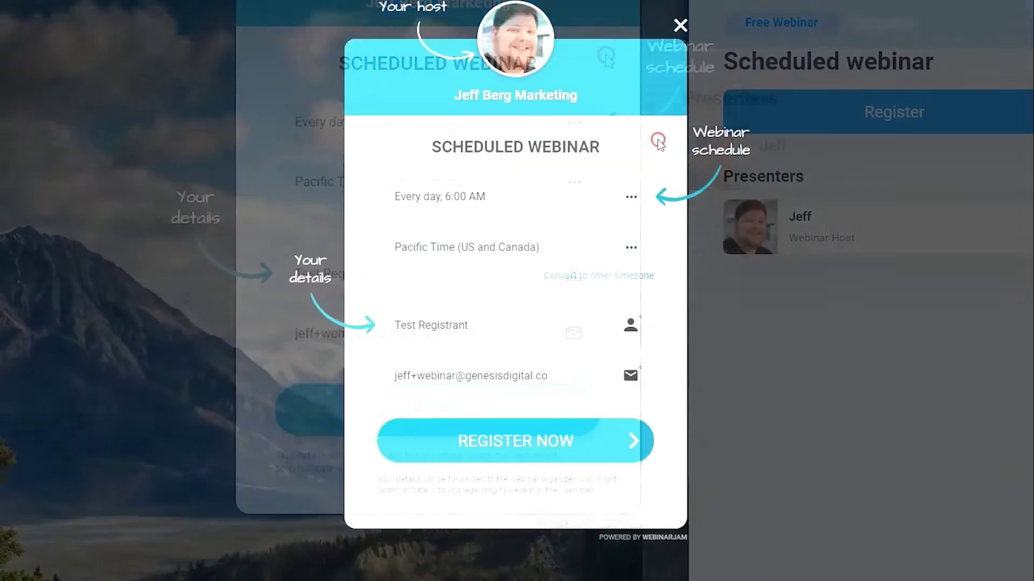
pyautogui.click(599, 196)
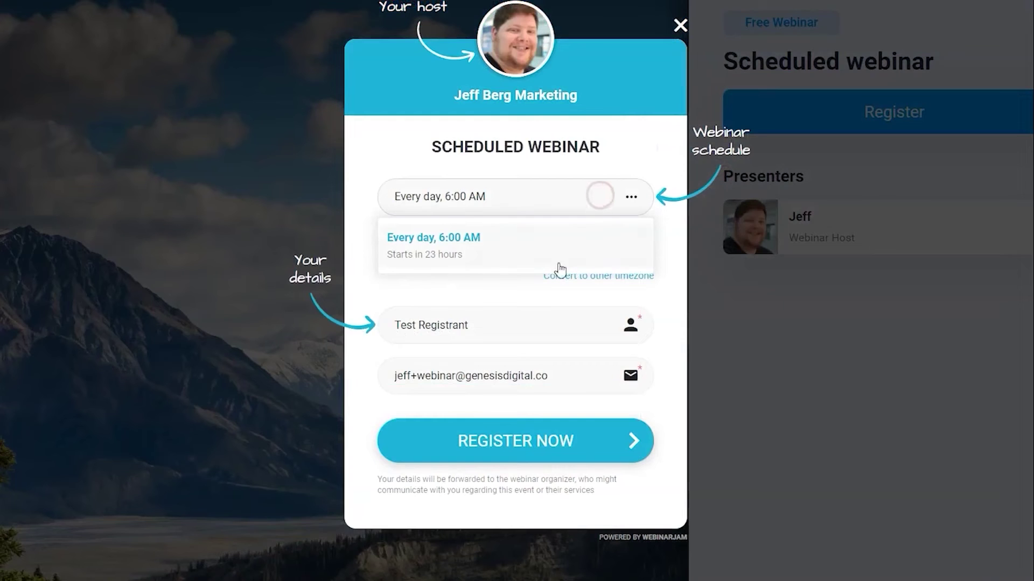
pyautogui.click(501, 253)
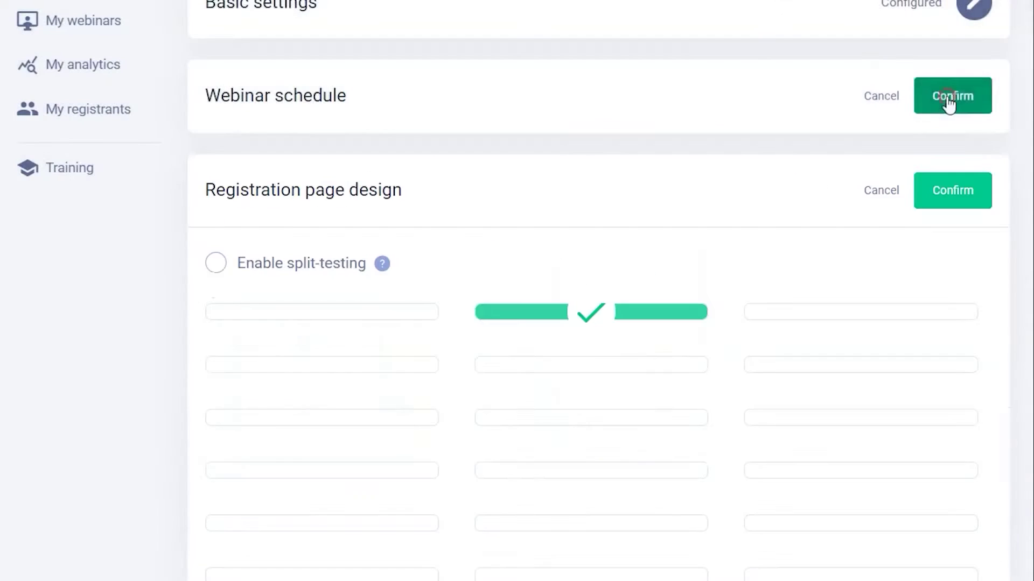
pyautogui.click(948, 101)
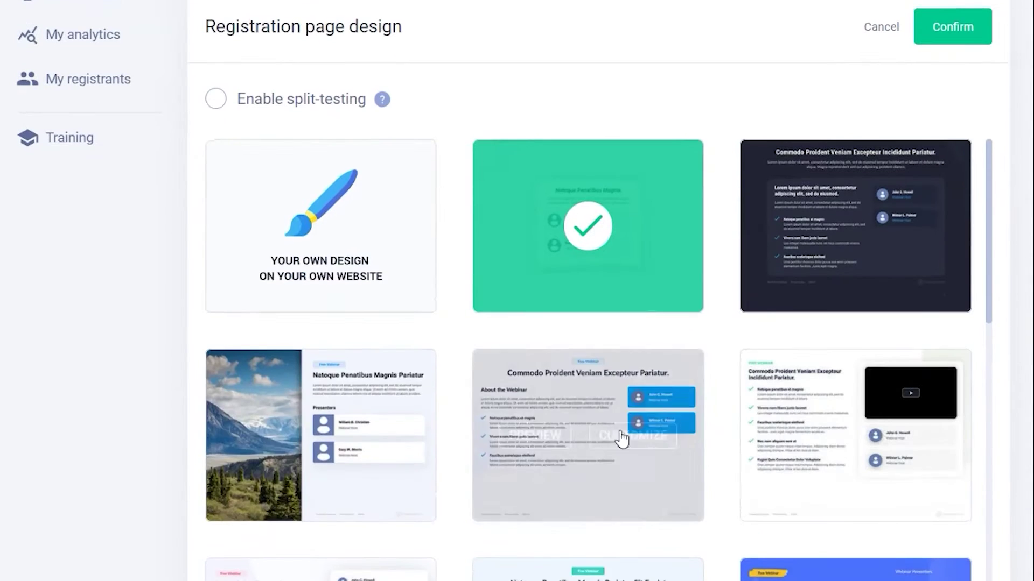
# Customize the mountain registration template in the page builder, leaving the background unchanged.
pyautogui.moveTo(308, 437)
pyautogui.click(365, 435)
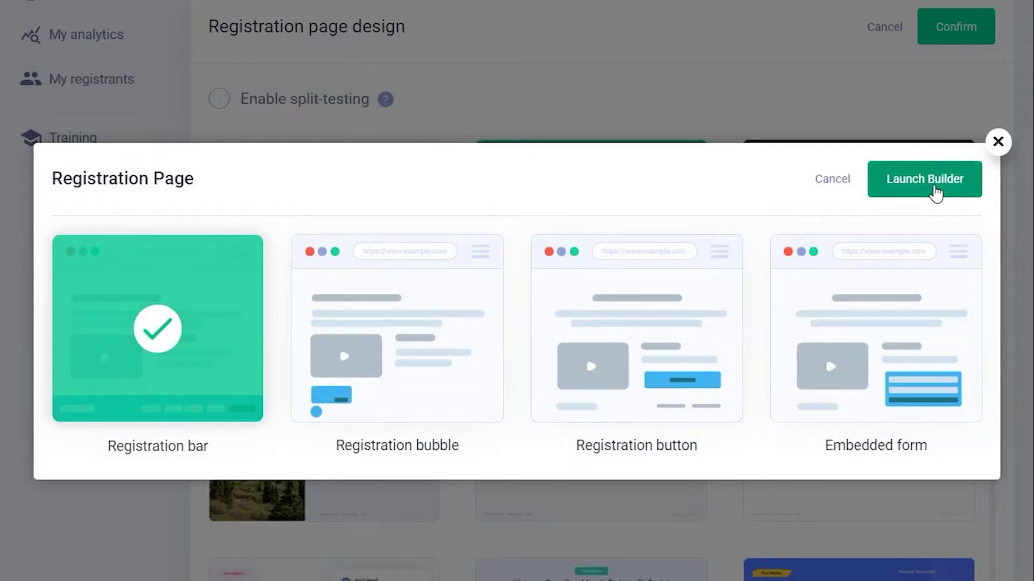
pyautogui.click(935, 188)
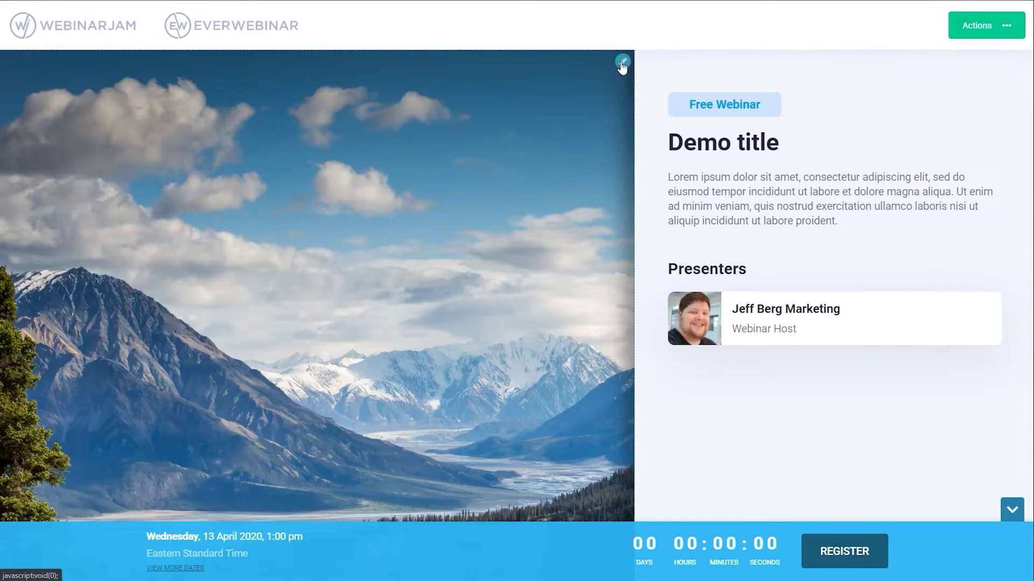
pyautogui.click(623, 63)
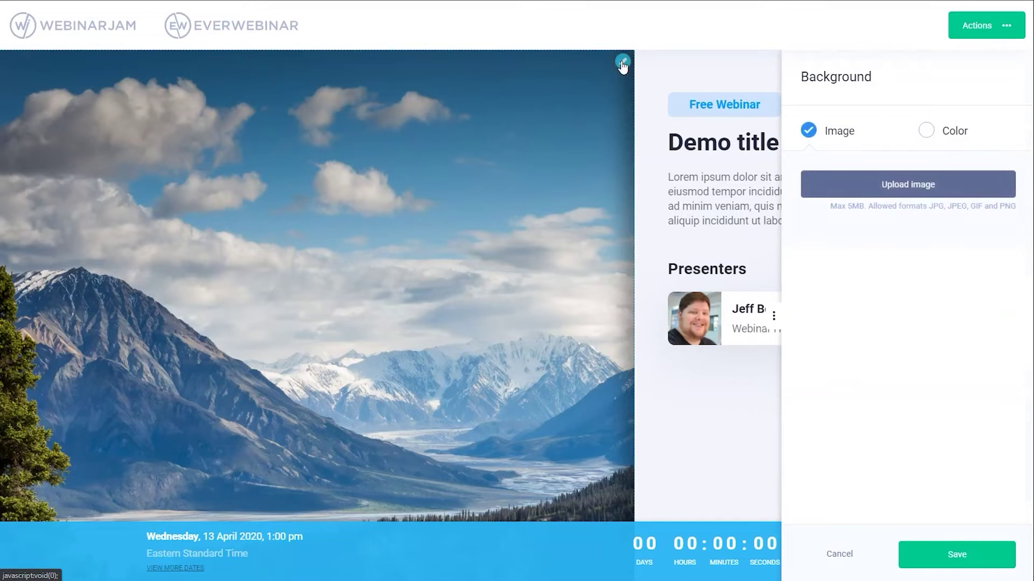
pyautogui.click(844, 556)
# Set the registration bar's button color to purple and save it.
pyautogui.click(1026, 541)
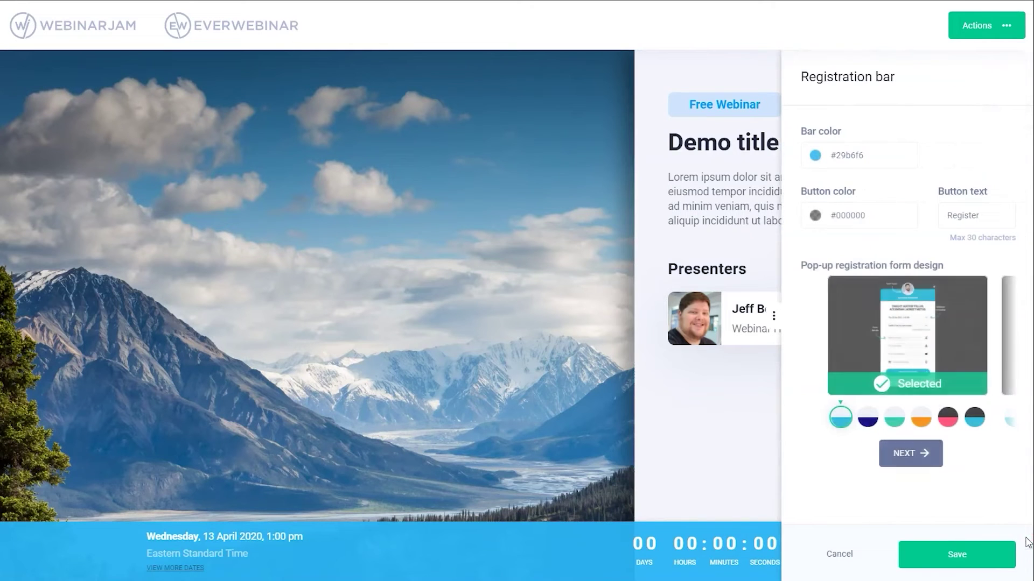
pyautogui.click(848, 216)
pyautogui.click(896, 259)
pyautogui.click(868, 249)
pyautogui.click(957, 554)
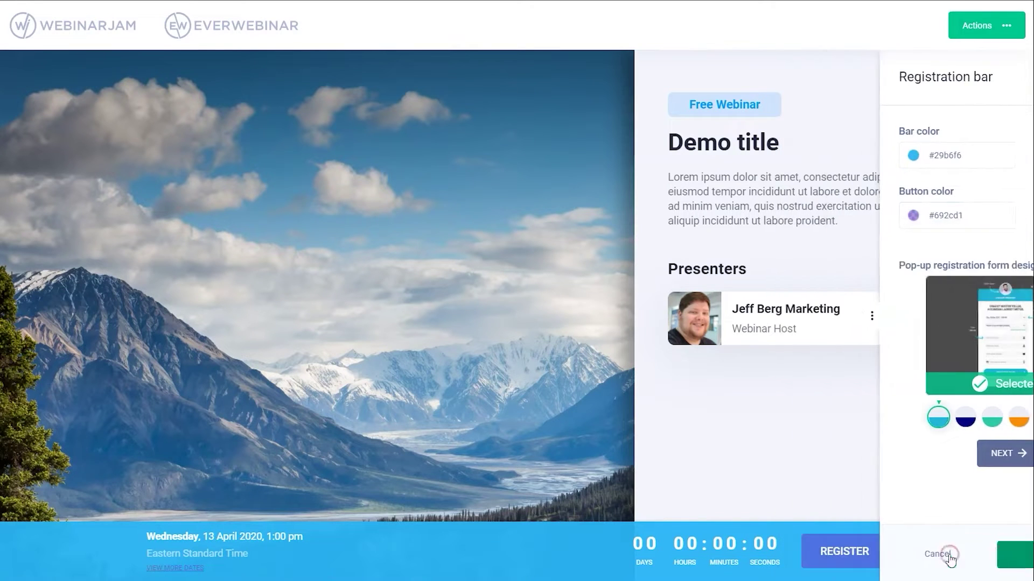
# Save and exit the builder, then confirm the Template 20 registration page design.
pyautogui.click(1006, 25)
pyautogui.click(977, 142)
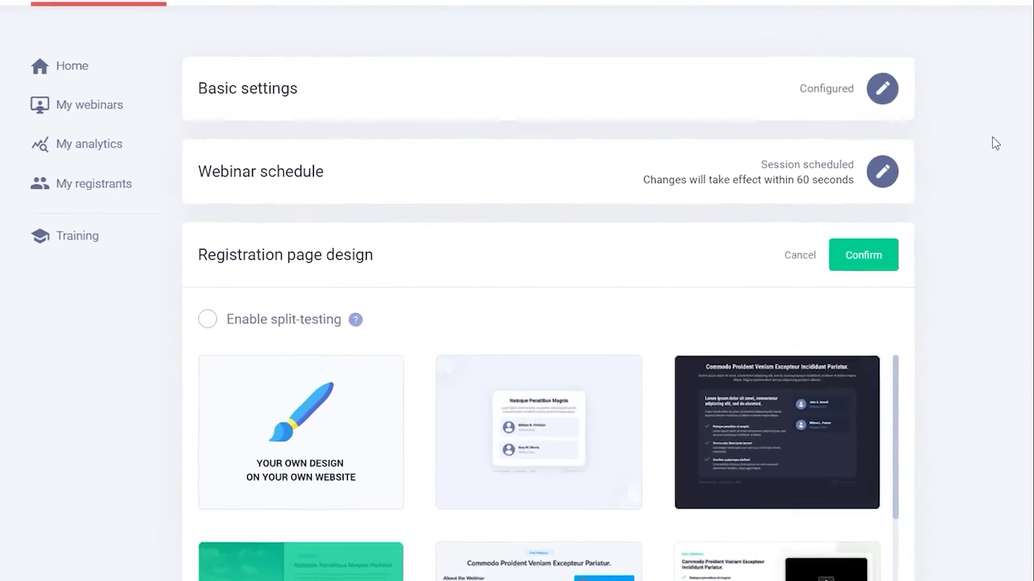
pyautogui.click(877, 263)
pyautogui.scroll(-6, 1022, 316)
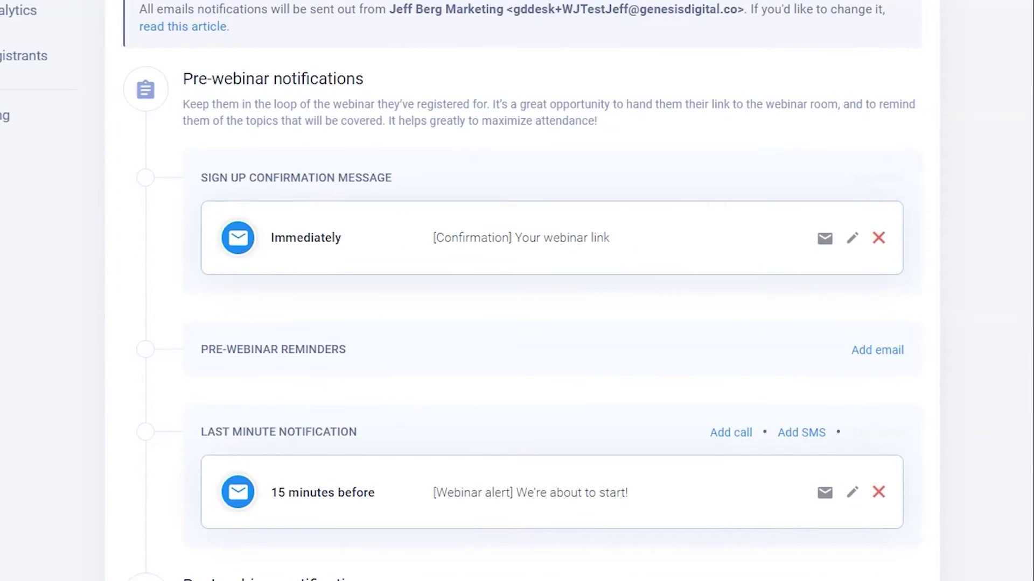
# Review a new pre-webinar reminder email draft, then finish creating the Demo name webinar.
pyautogui.click(881, 364)
pyautogui.moveTo(775, 389); pyautogui.dragTo(693, 392)
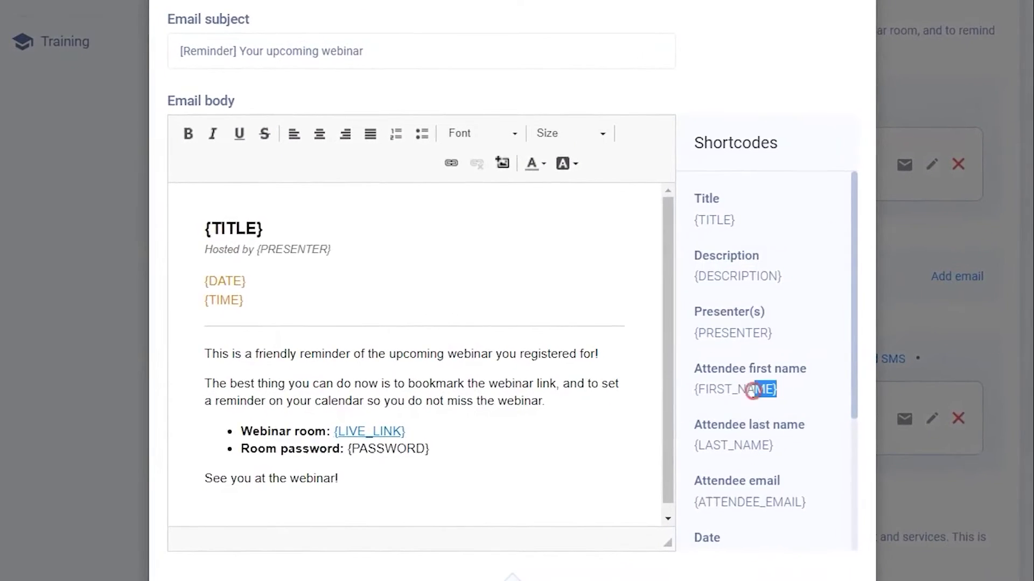
pyautogui.click(206, 354)
pyautogui.press('Return')
pyautogui.press('Return')
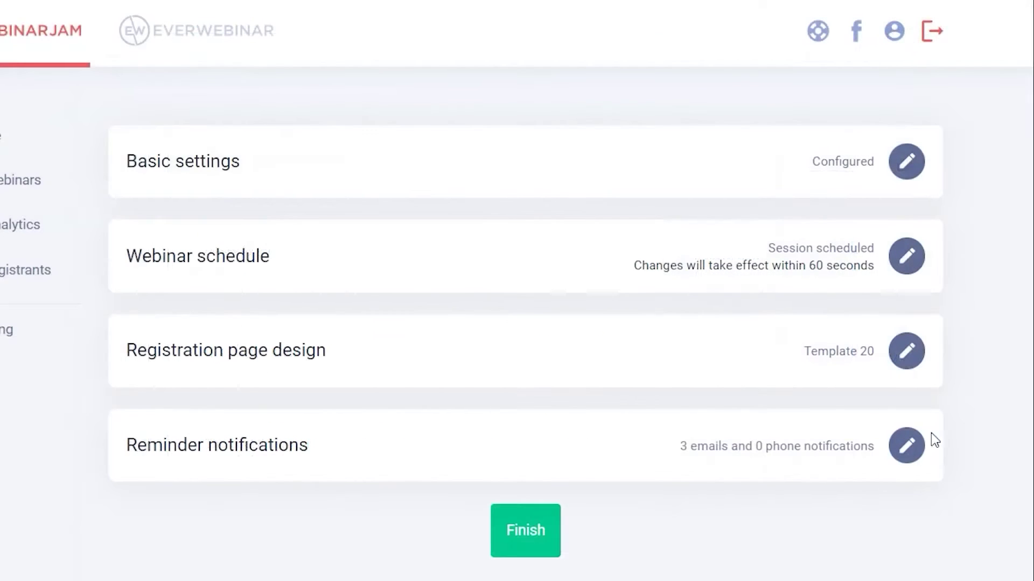
pyautogui.click(528, 549)
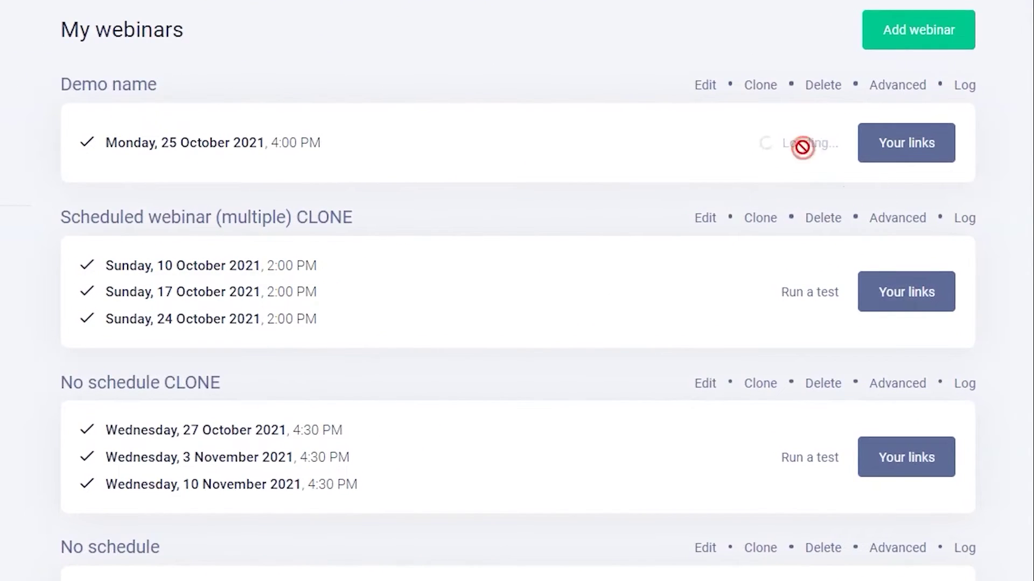
# Use the Demo name webinar's presenter link to head into the live room's last-minute checklist.
pyautogui.moveTo(970, 96)
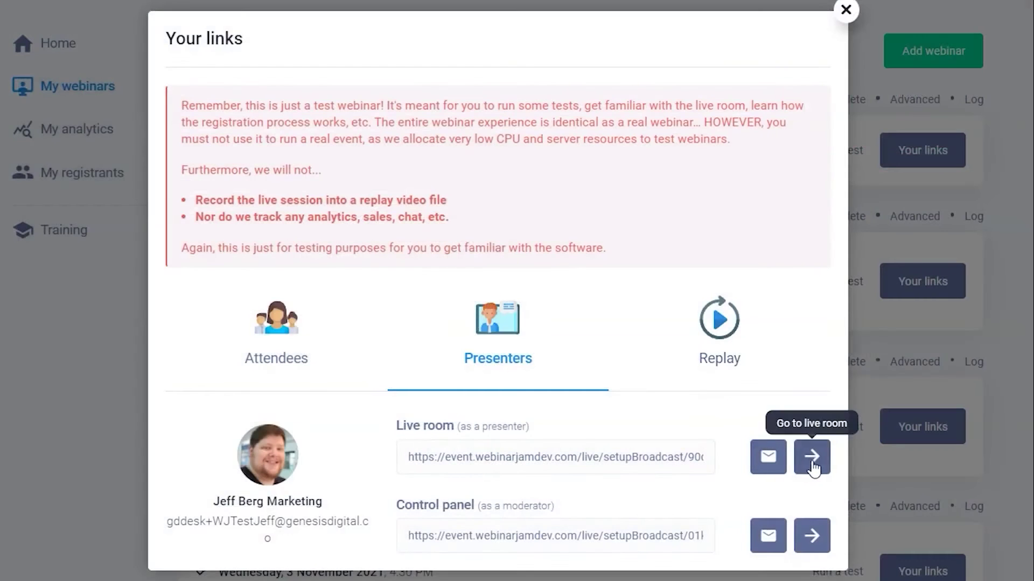
pyautogui.click(812, 464)
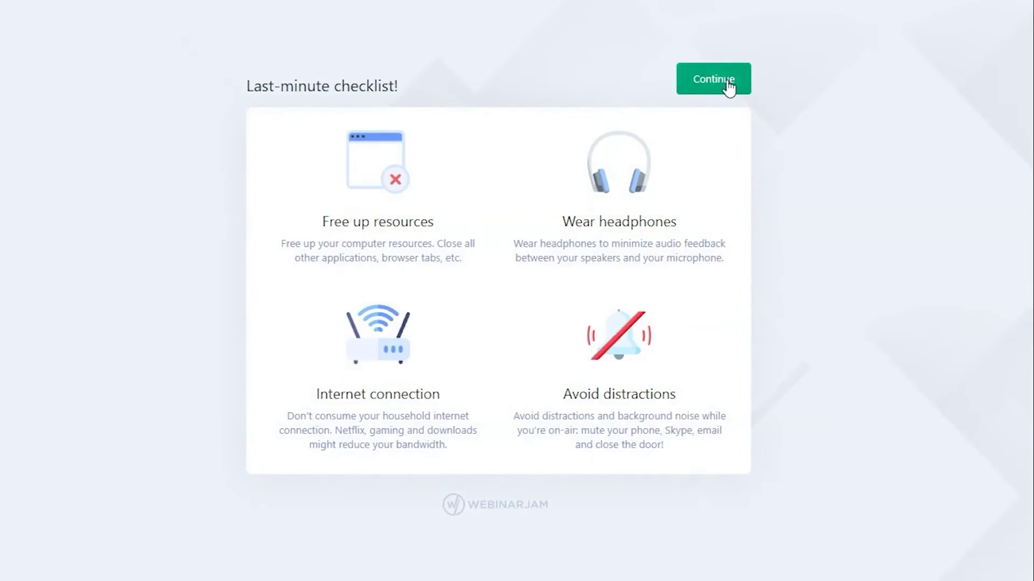
# Pass the checklist, run the audio/video test, mute the microphone and toggle the camera.
pyautogui.click(727, 80)
pyautogui.click(717, 178)
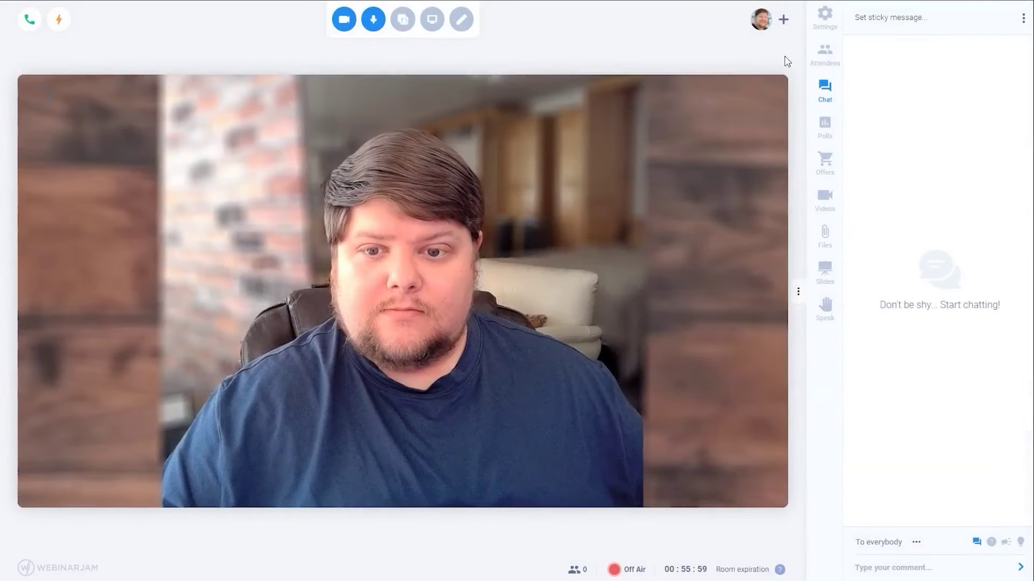
pyautogui.click(371, 22)
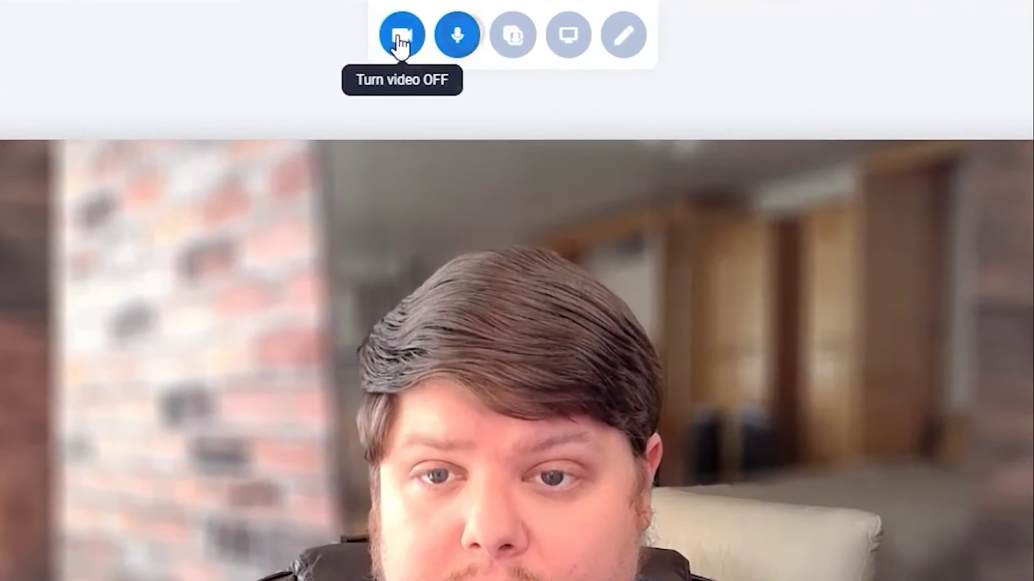
pyautogui.click(402, 45)
pyautogui.click(398, 42)
# Apply the Office kitchen webcam background and circle the slide's first line in purple.
pyautogui.click(525, 47)
pyautogui.click(502, 150)
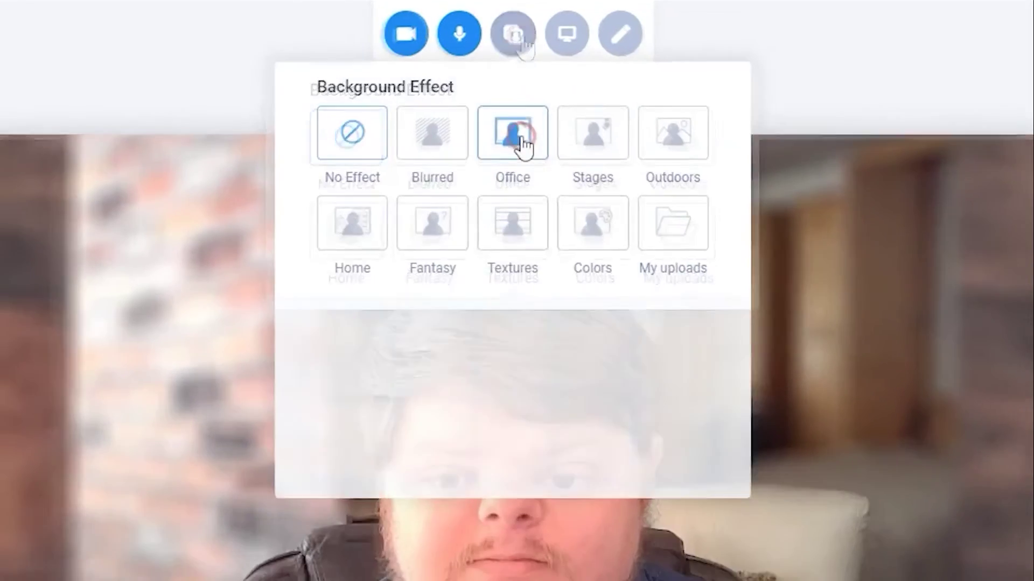
pyautogui.click(506, 364)
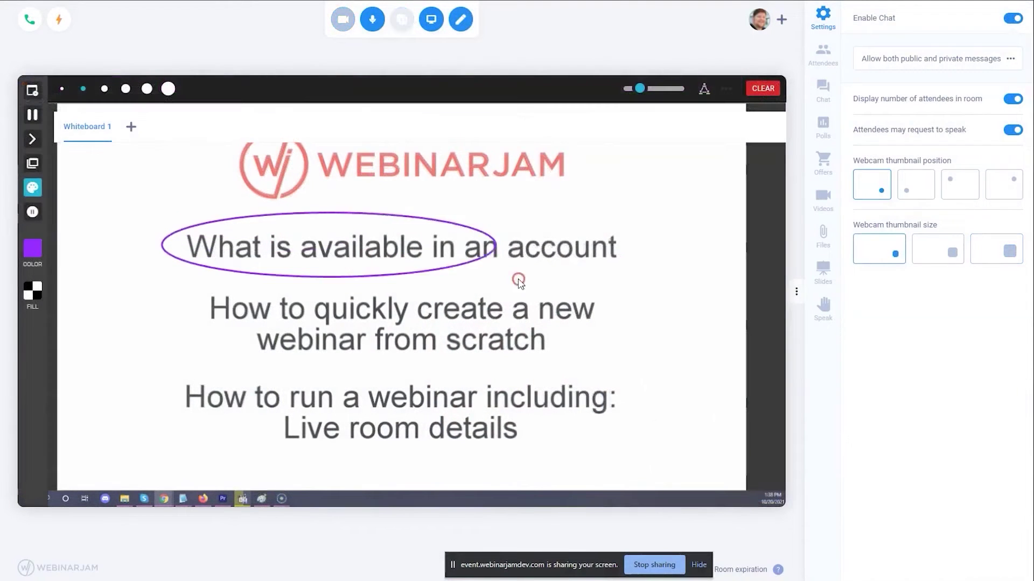
pyautogui.moveTo(517, 282); pyautogui.dragTo(640, 284)
pyautogui.click(32, 211)
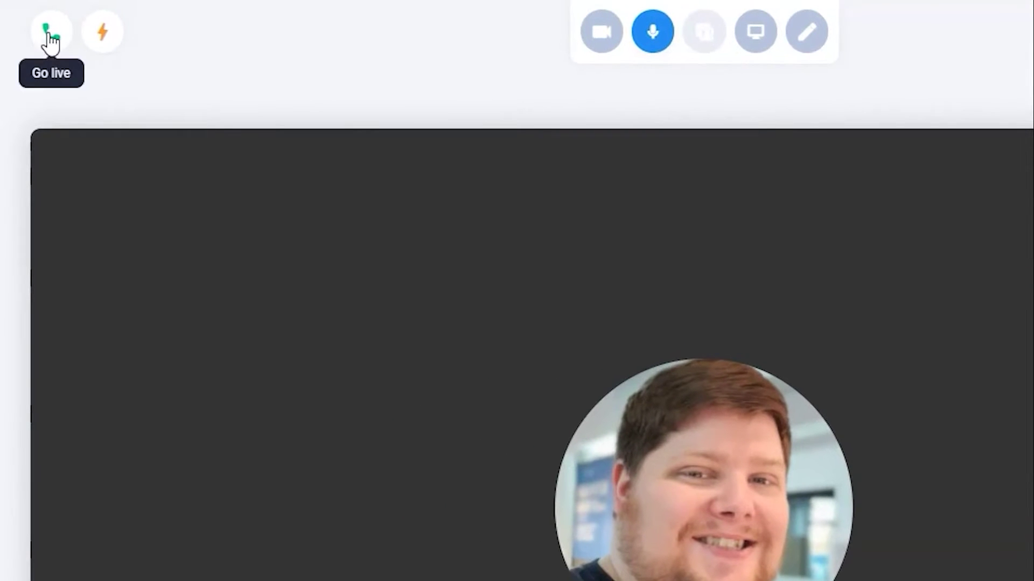
# Hit the lightning Panic button to request an emergency reboot of the live room.
pyautogui.click(102, 36)
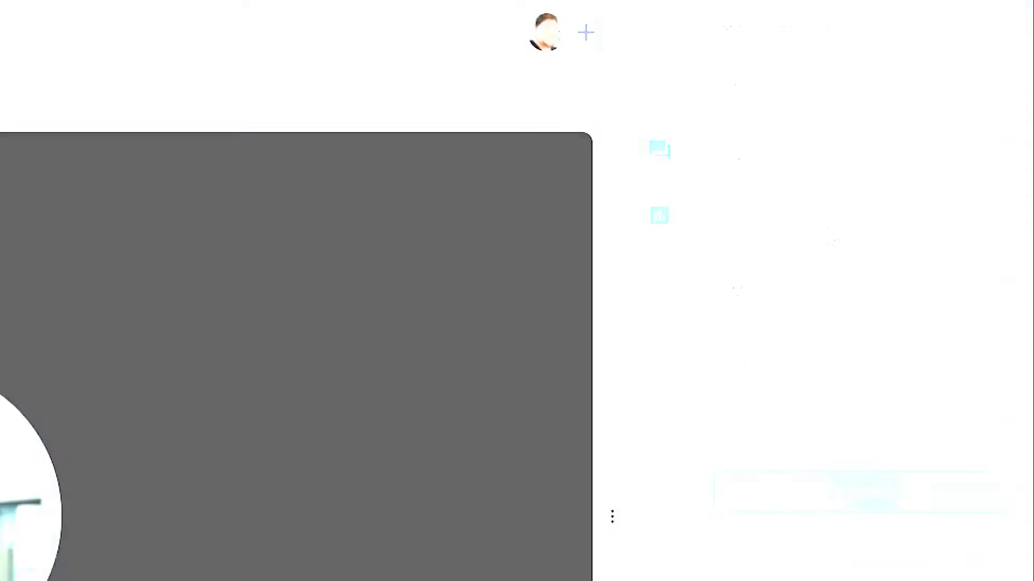
# Look through the room's Polls, Offers and chat settings tabs.
pyautogui.click(669, 223)
pyautogui.click(668, 285)
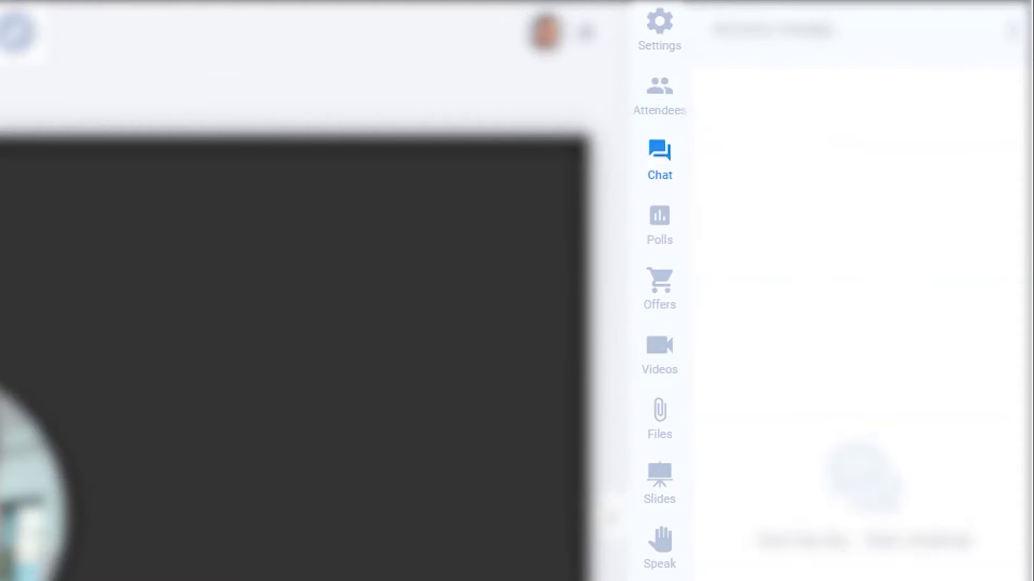
pyautogui.click(660, 31)
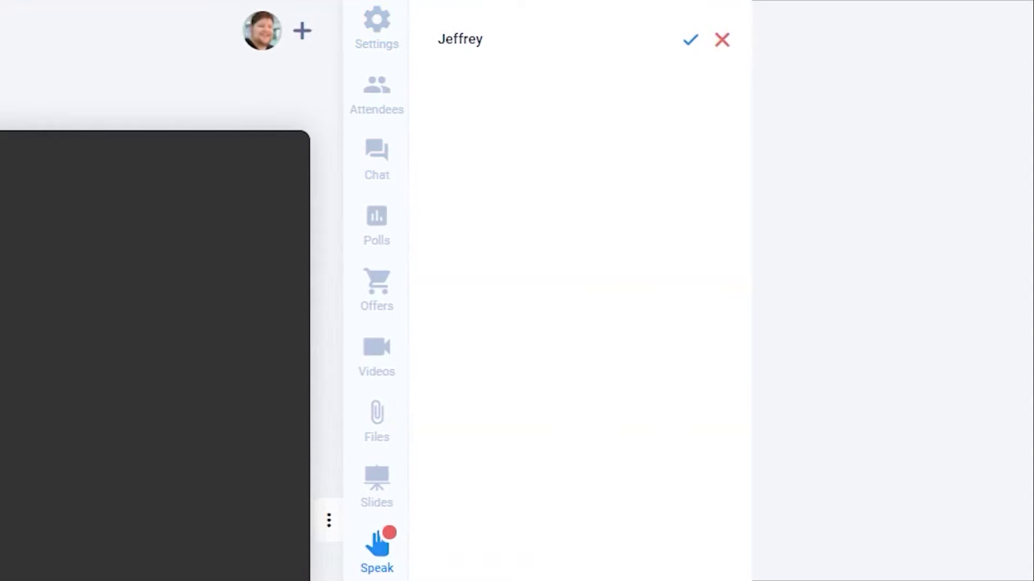
# Let the waiting attendee speak on camera and refresh attendees to show 1 live of 2 registered.
pyautogui.click(692, 42)
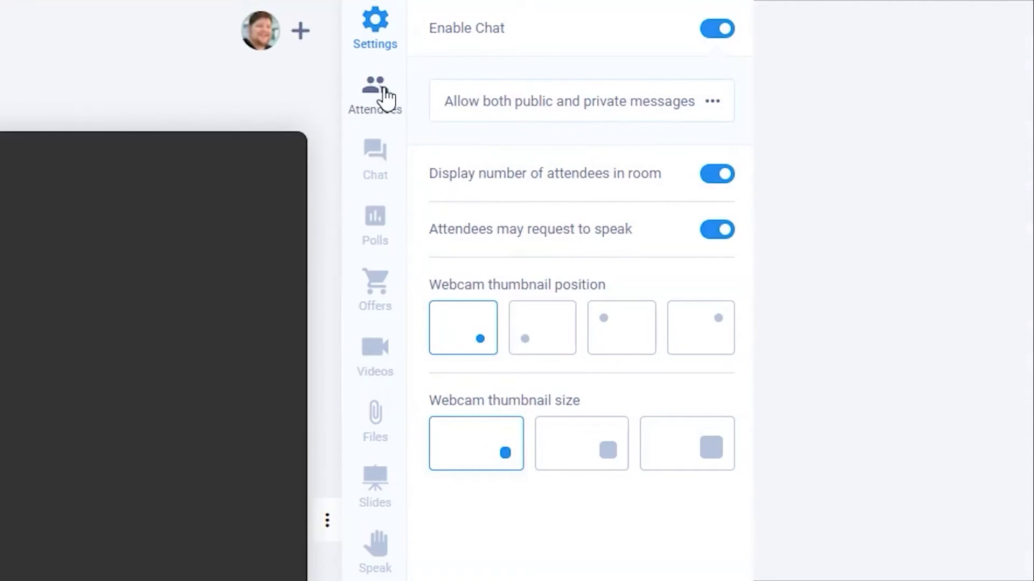
pyautogui.click(385, 96)
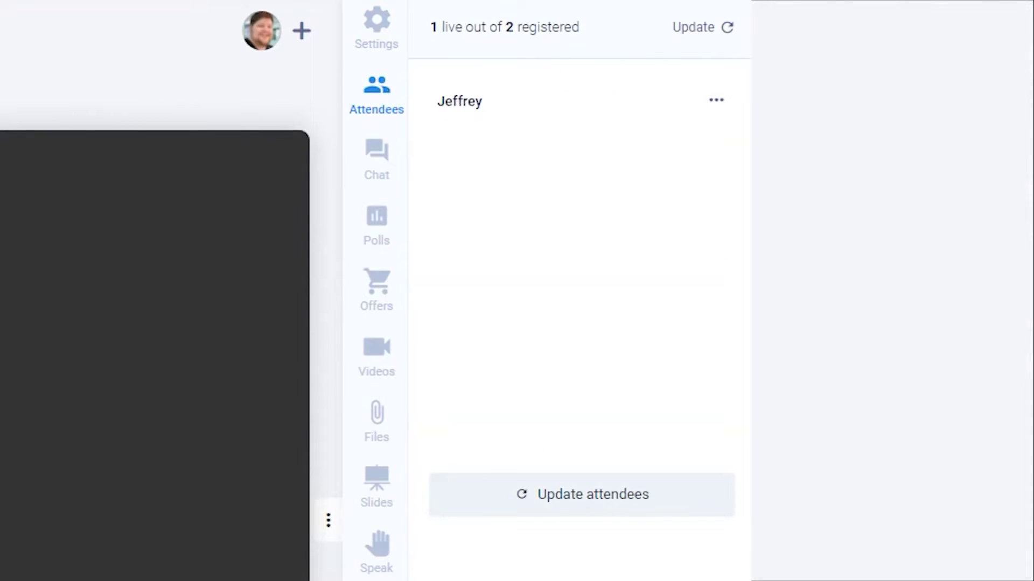
pyautogui.click(581, 502)
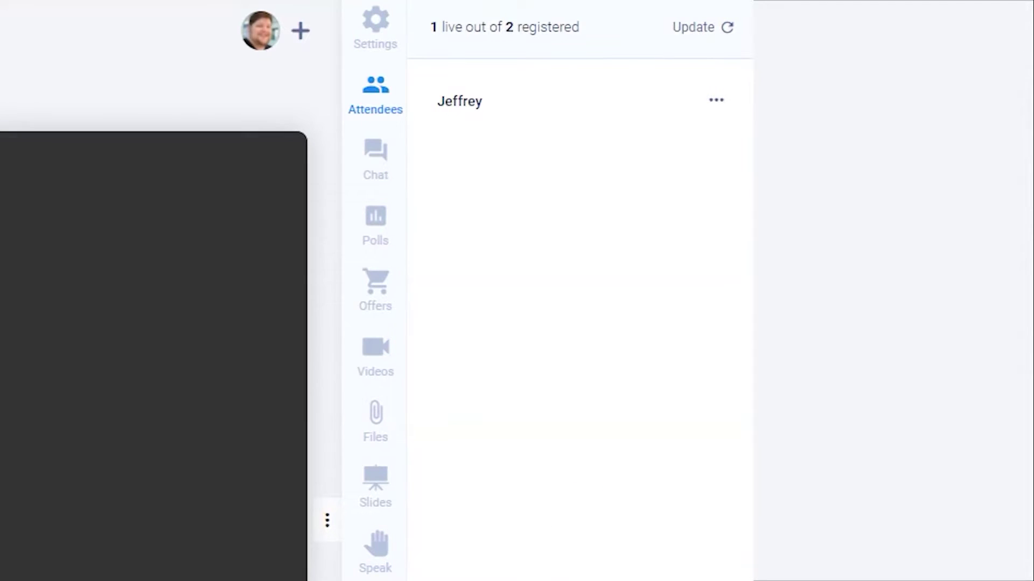
pyautogui.click(376, 153)
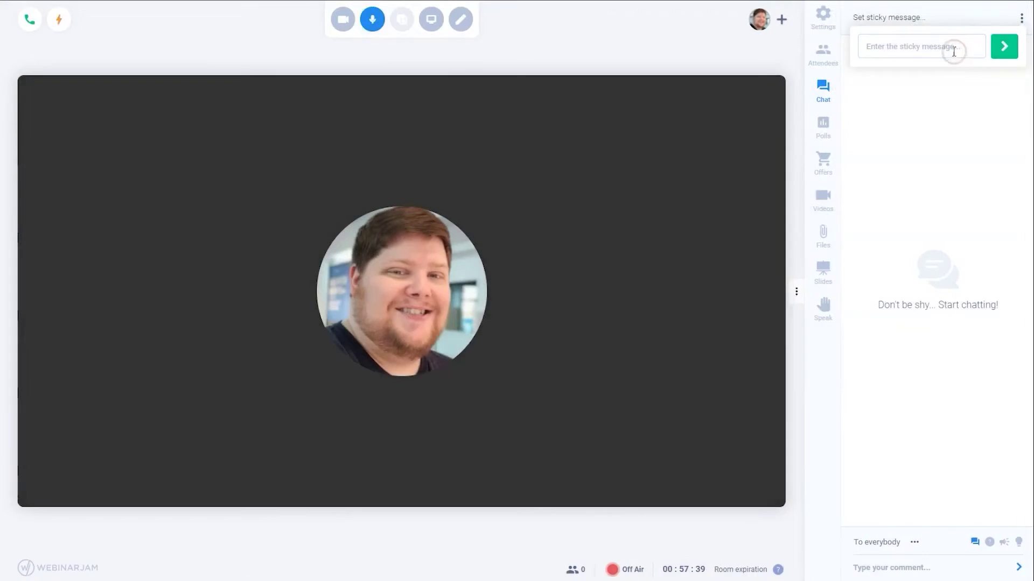
# Post 'Thanks for coming!' as a sticky message and send a wrap-up note to admins only.
pyautogui.write('Thanks for ')
pyautogui.write('coming!')
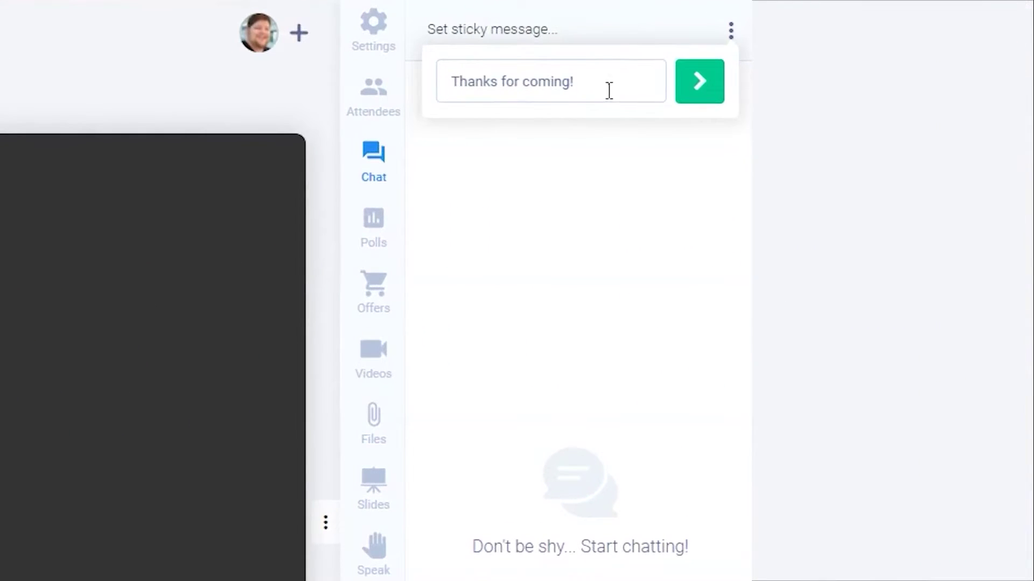
pyautogui.click(683, 82)
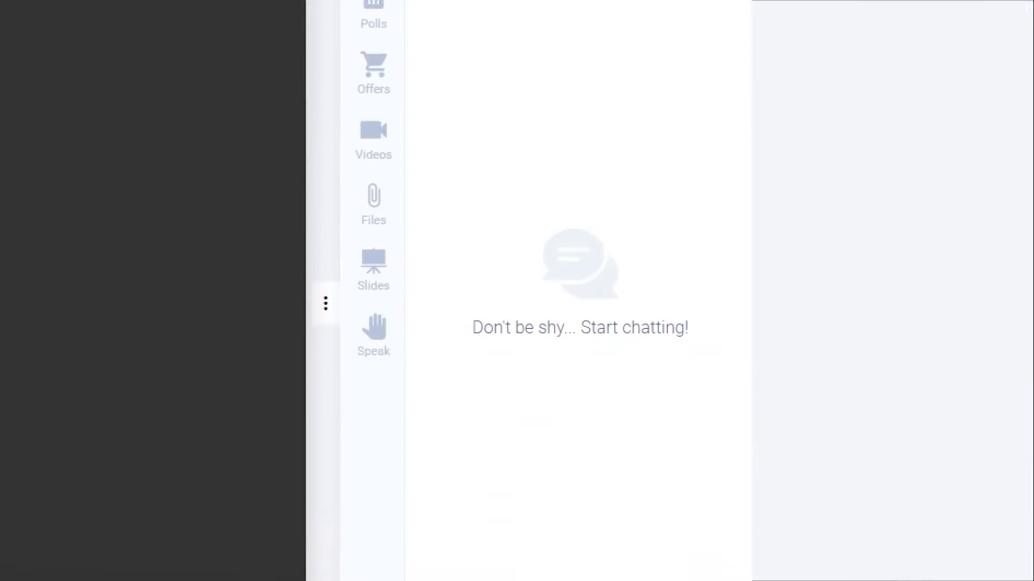
pyautogui.click(494, 510)
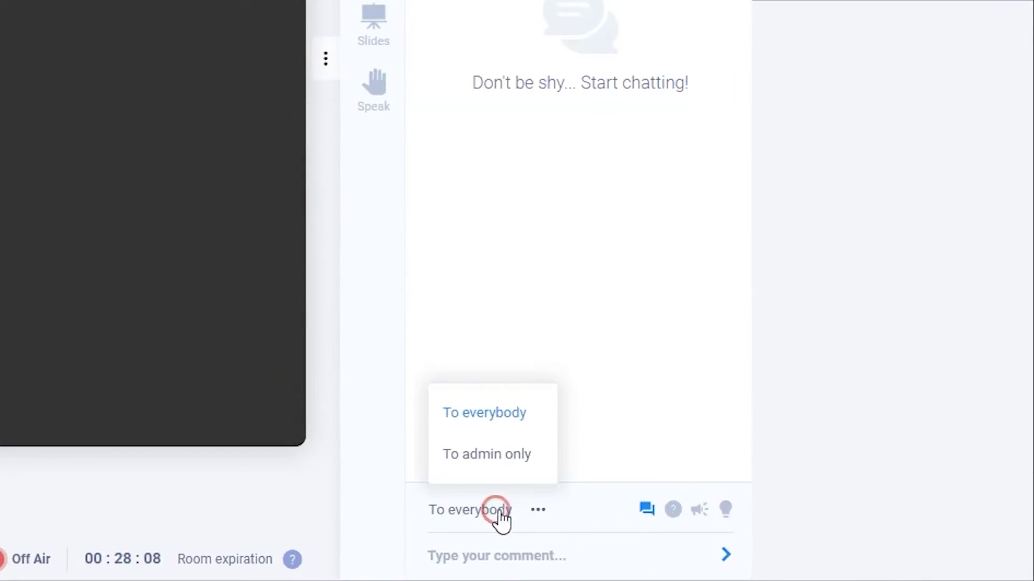
pyautogui.click(525, 457)
pyautogui.click(548, 558)
pyautogui.write("Hey all, it's getting to")
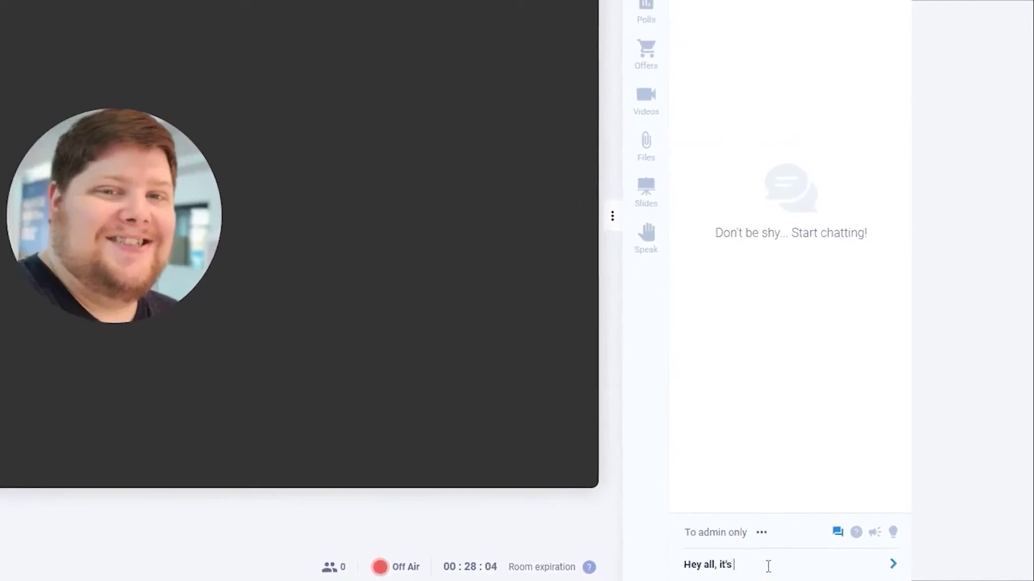
pyautogui.write(' be t')
pyautogui.write('hat time so we should wrap up soon.')
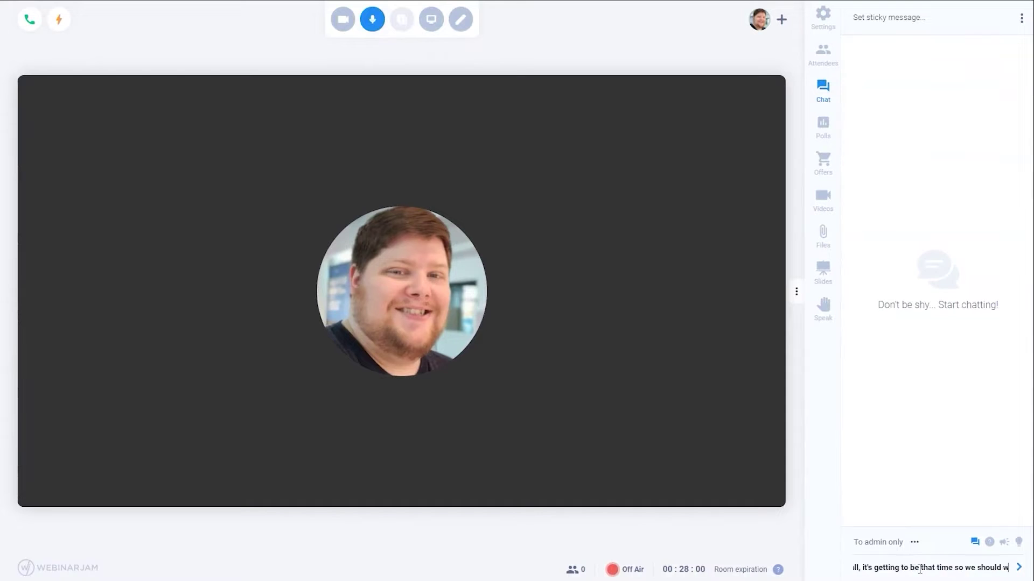
pyautogui.press('Return')
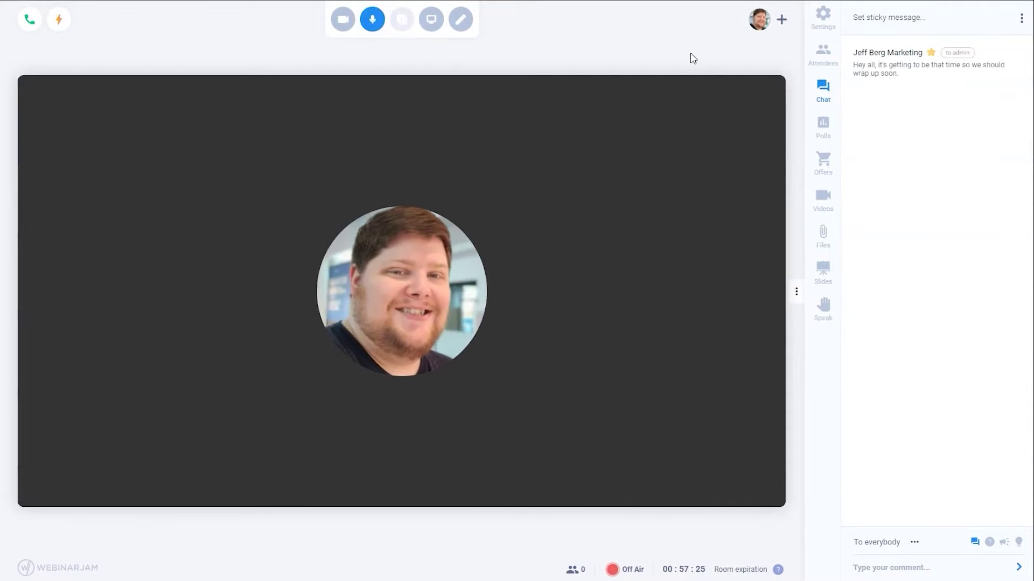
# Answer the attendee's question with 'Yes!', send a thank-you to the chat, and check the message option menus.
pyautogui.click(989, 542)
pyautogui.press('Return')
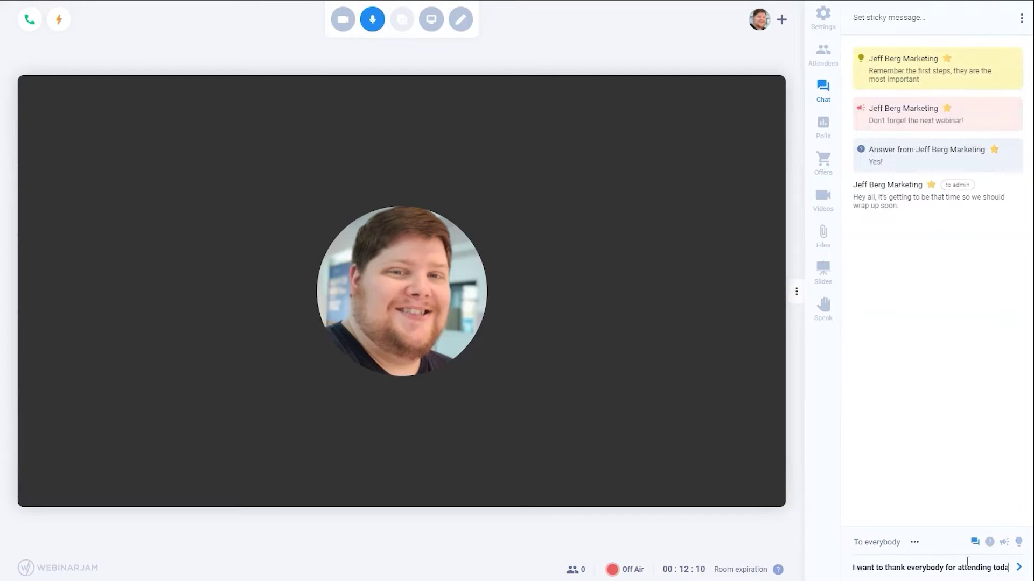
pyautogui.press('Return')
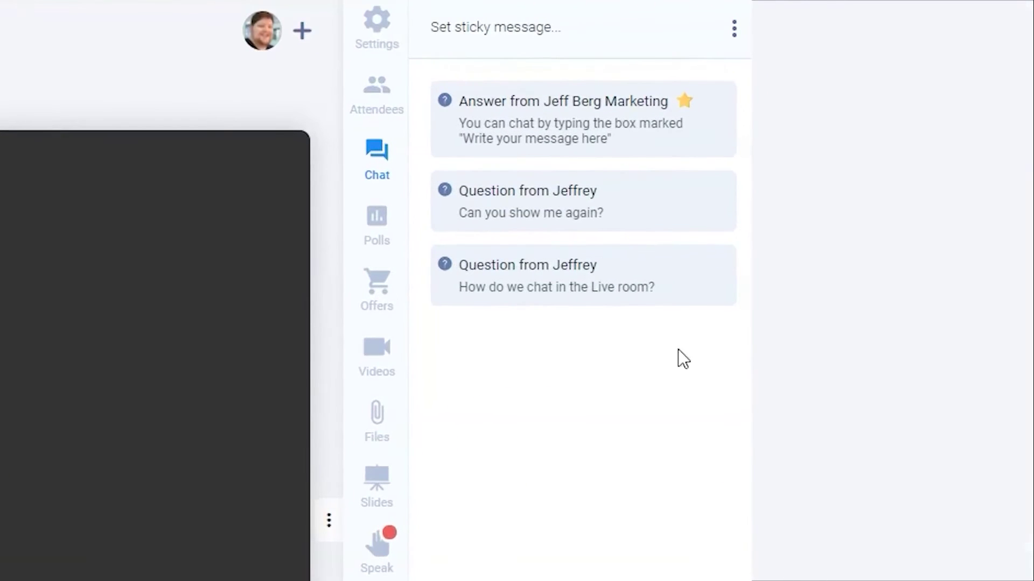
pyautogui.click(717, 100)
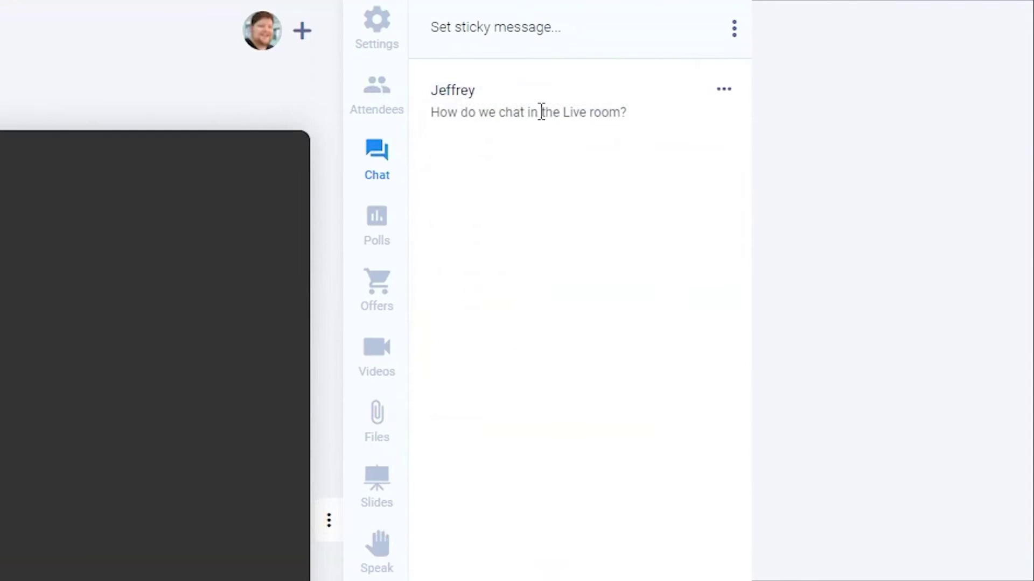
pyautogui.click(723, 89)
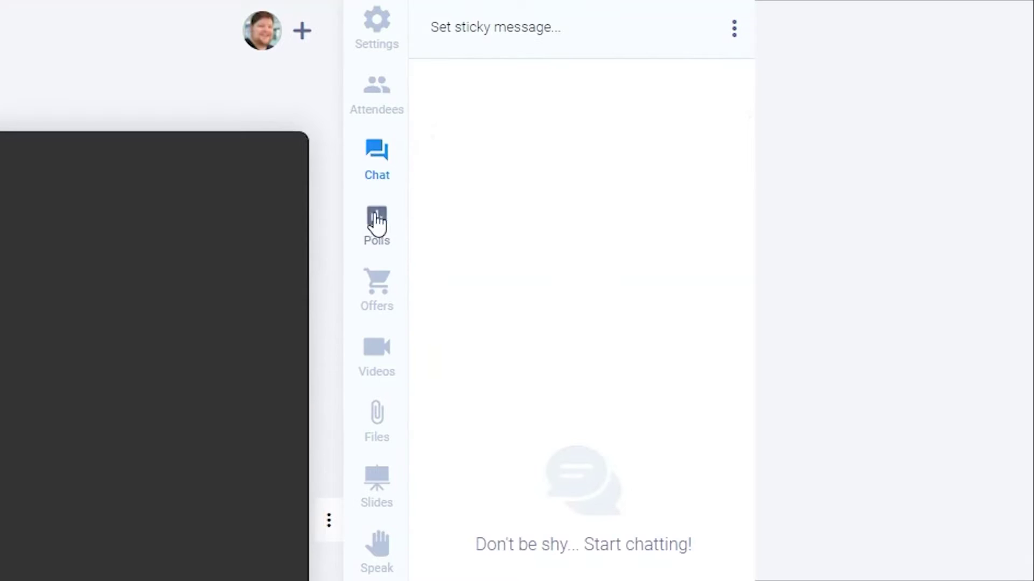
pyautogui.click(376, 222)
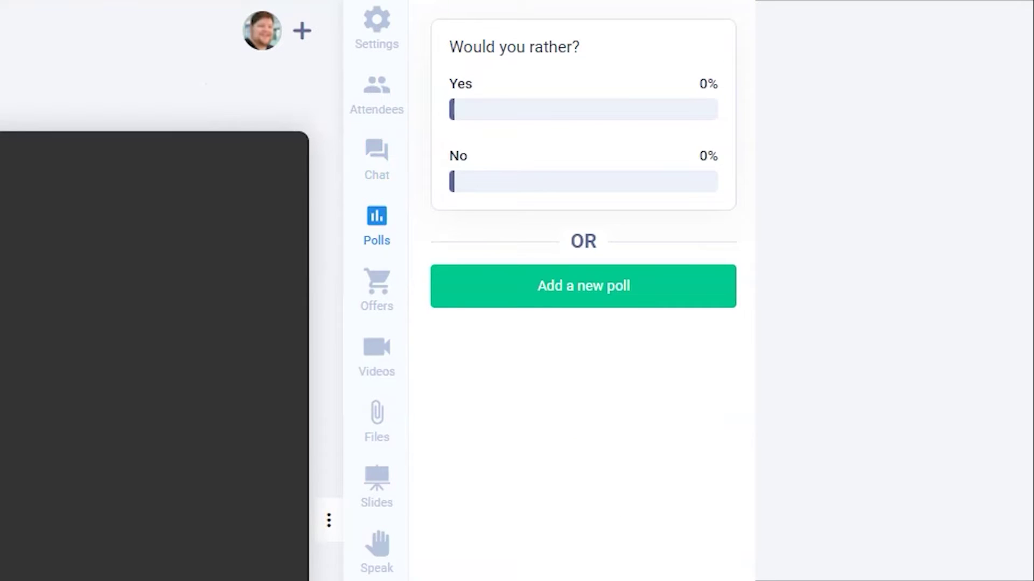
# Publish a poll 'Are you sure?' with answers Maybe and Ok, displaying results when it ends.
pyautogui.moveTo(612, 115)
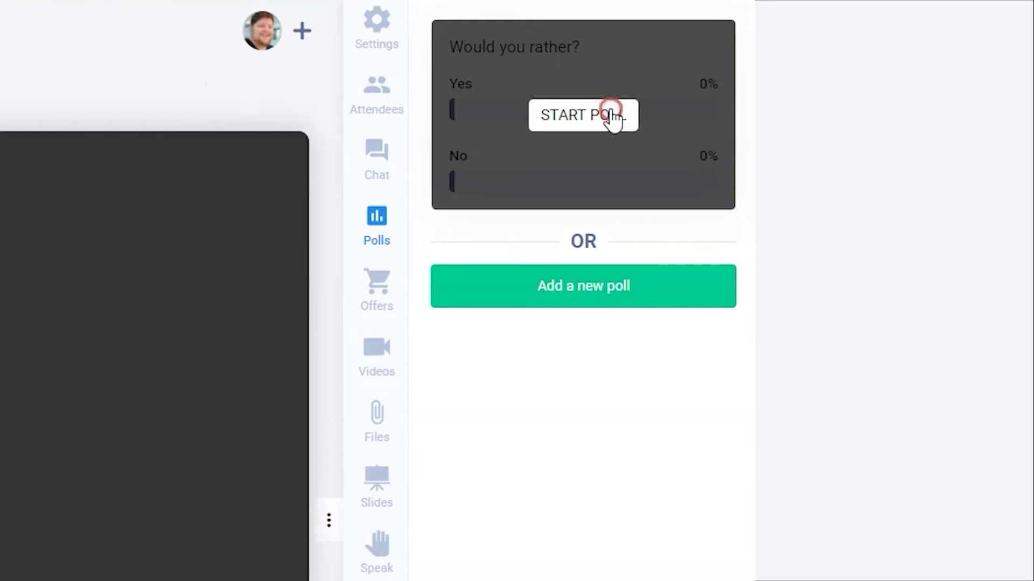
pyautogui.click(588, 124)
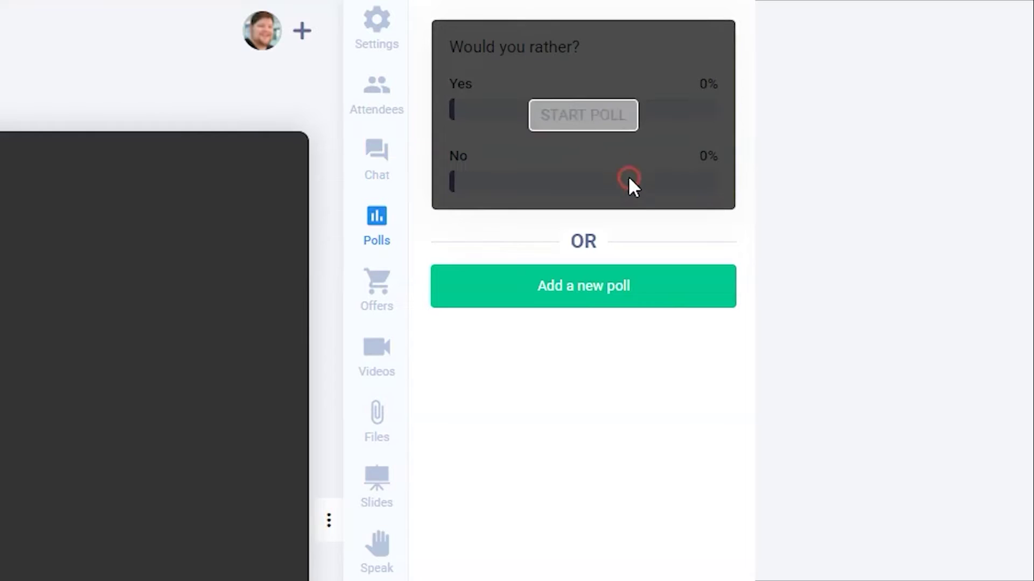
pyautogui.click(644, 291)
pyautogui.click(571, 55)
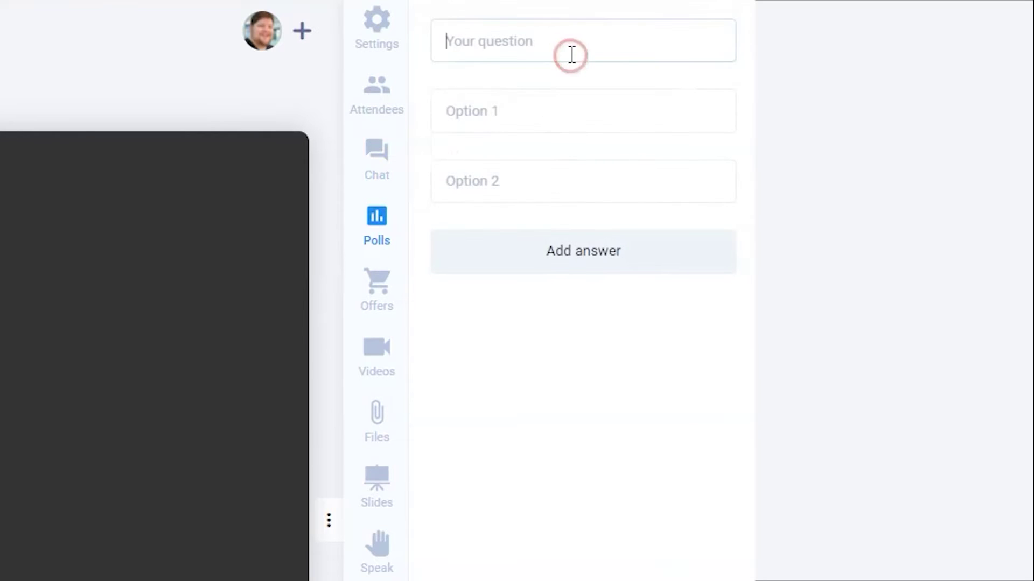
pyautogui.write('Are you sure?')
pyautogui.press('Tab')
pyautogui.write('M')
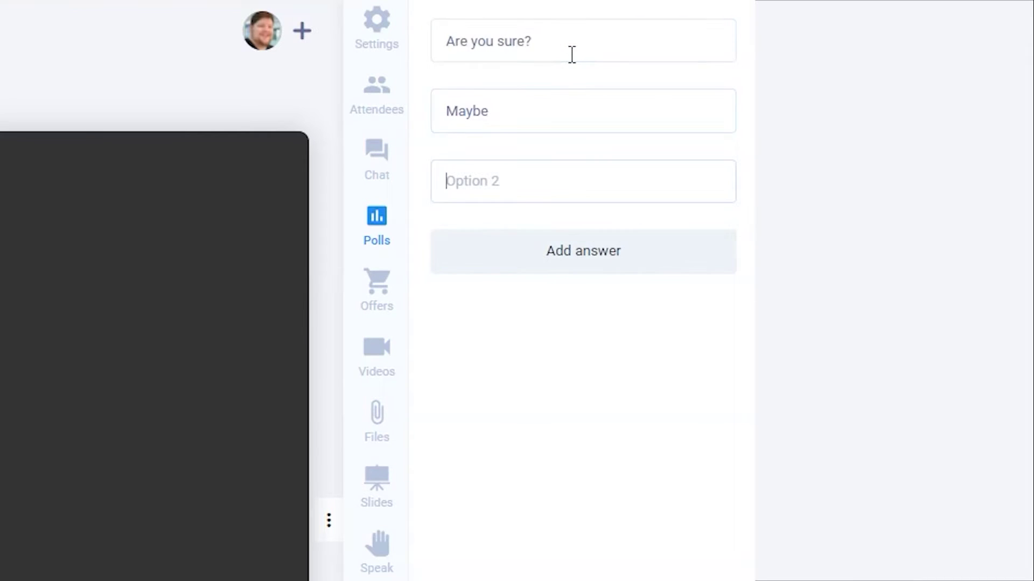
pyautogui.write('Ok')
pyautogui.scroll(-8, 653, 235)
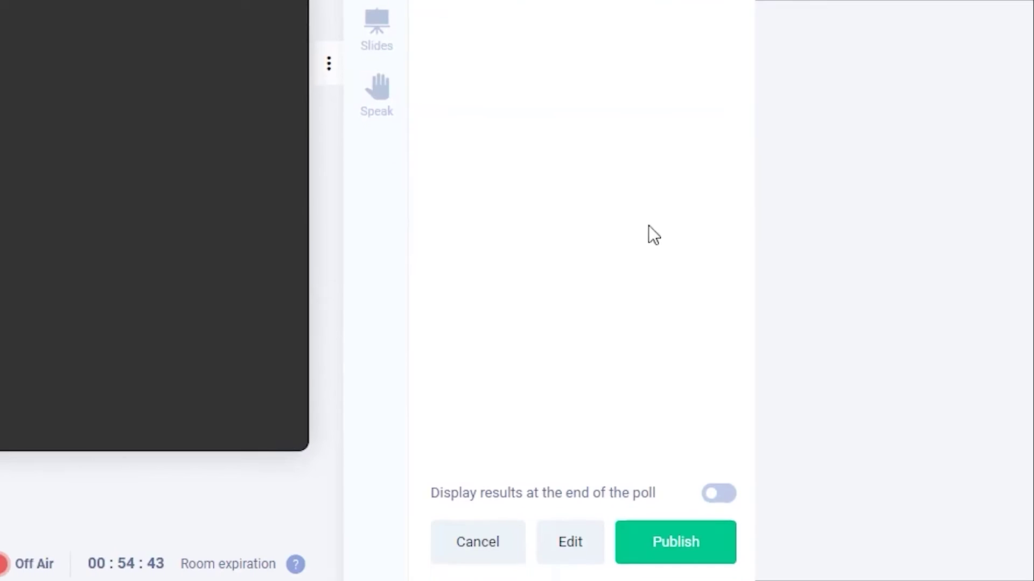
pyautogui.click(722, 545)
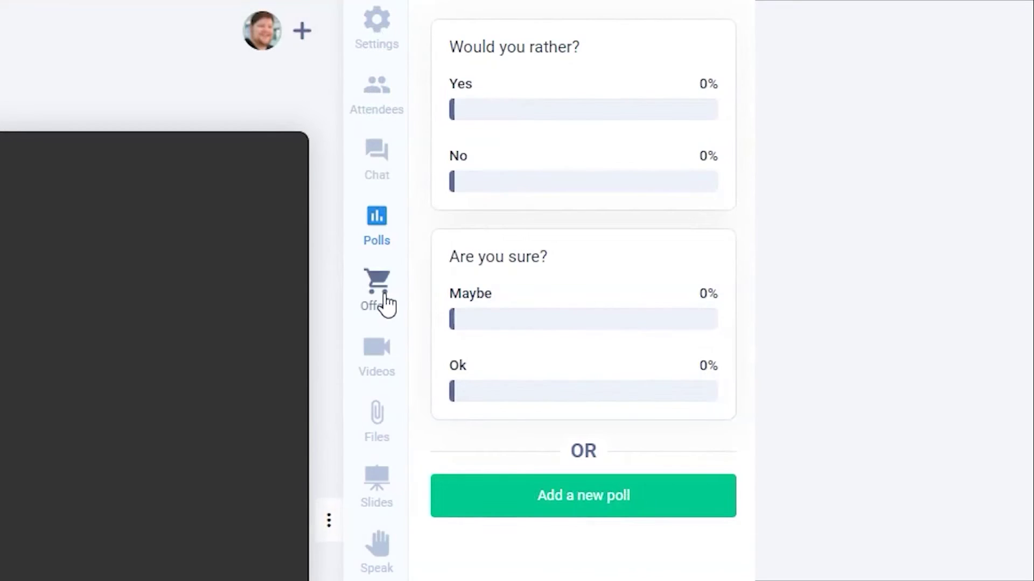
# Fill in a new offer with name and headline 'Second offer' and choose its image file.
pyautogui.click(383, 302)
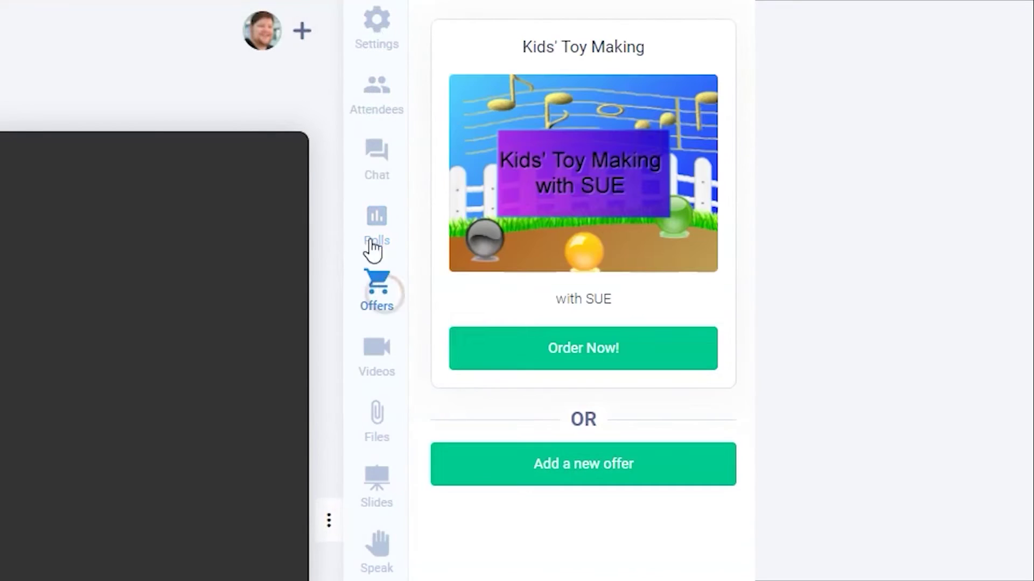
pyautogui.click(639, 477)
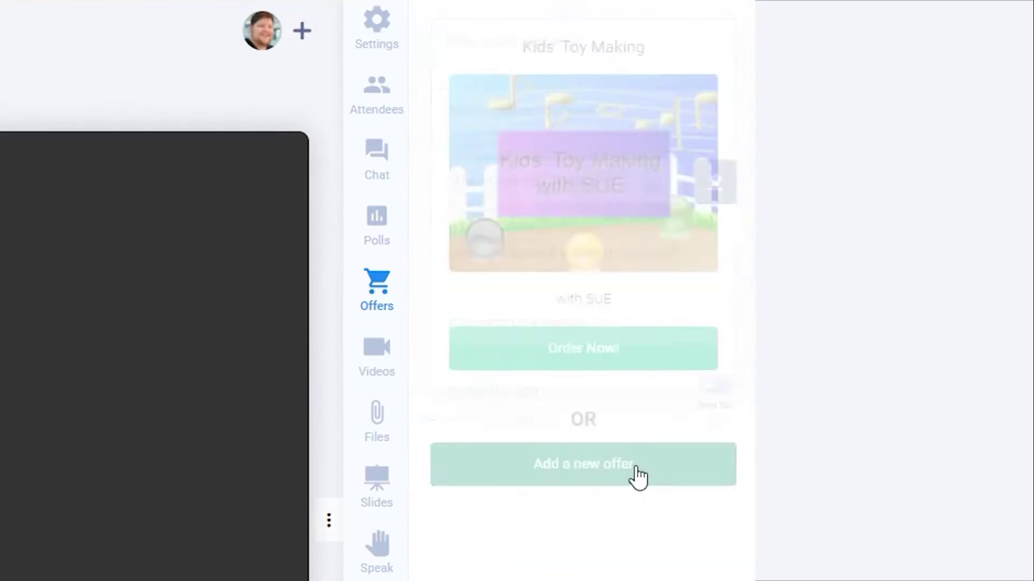
pyautogui.click(596, 39)
pyautogui.write('Second offer')
pyautogui.press('Tab')
pyautogui.write('Sec')
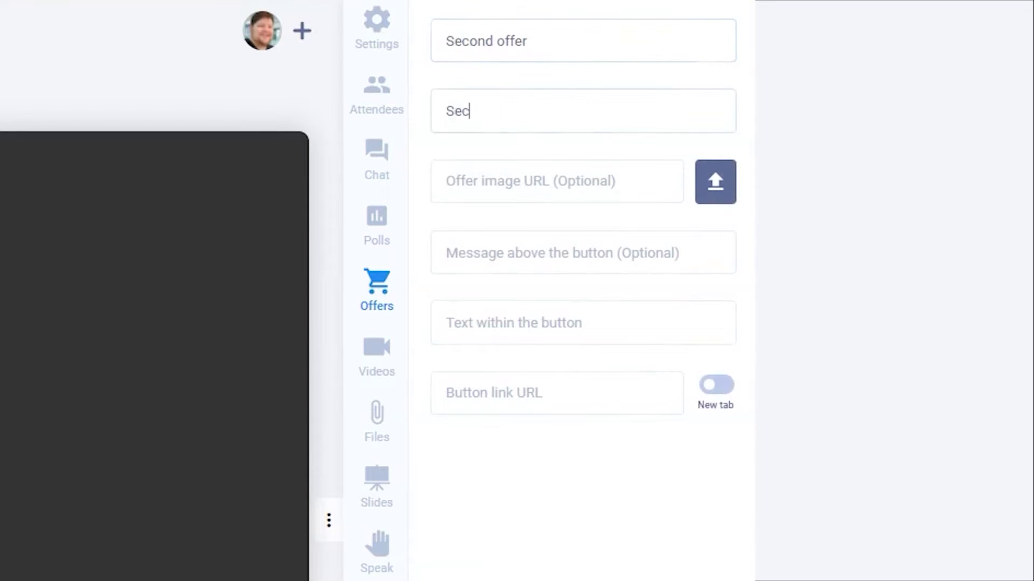
pyautogui.click(726, 171)
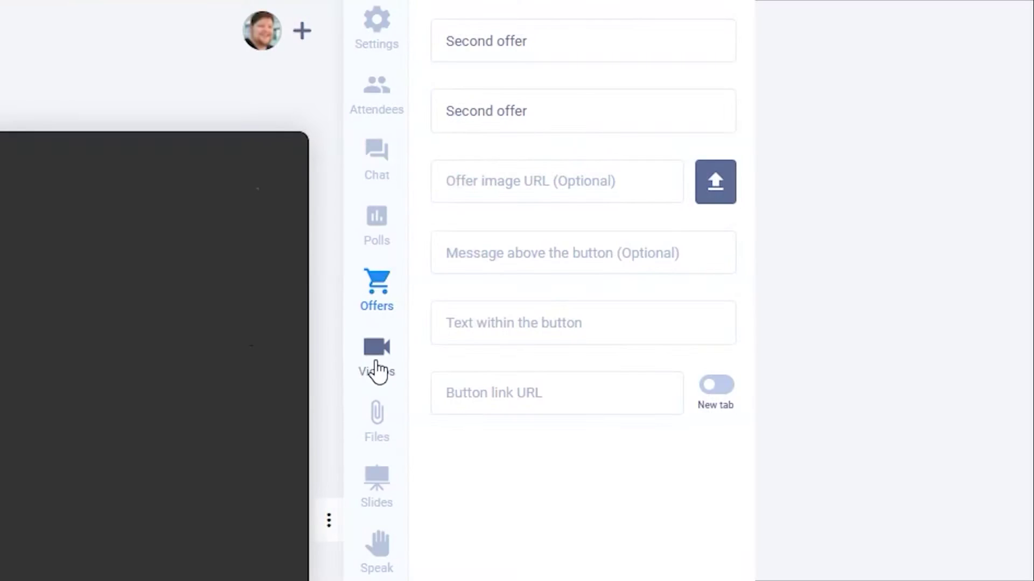
pyautogui.click(377, 361)
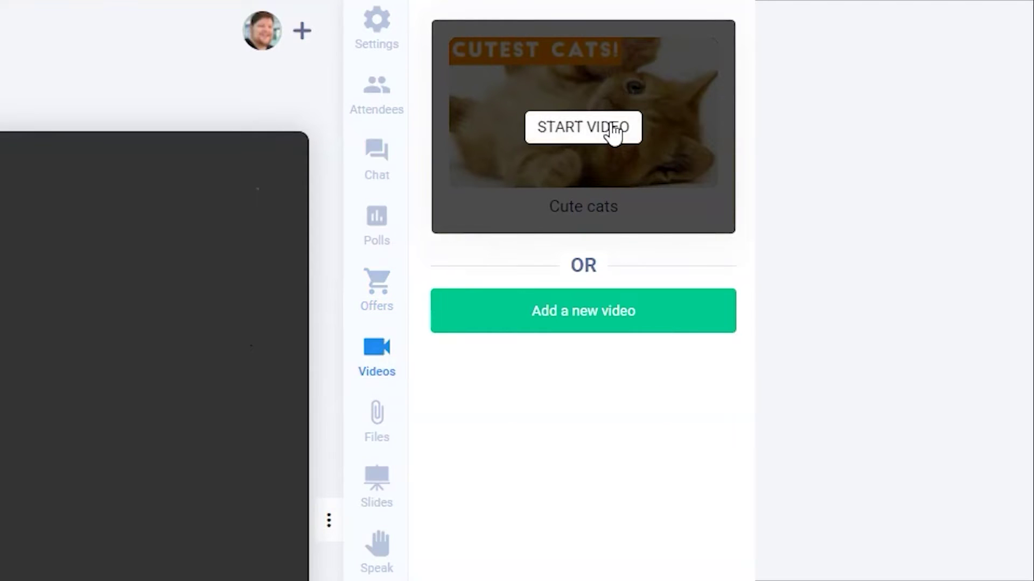
# Preview the Cute cats video, then add a cat video from its pasted YouTube URL and play it.
pyautogui.click(614, 130)
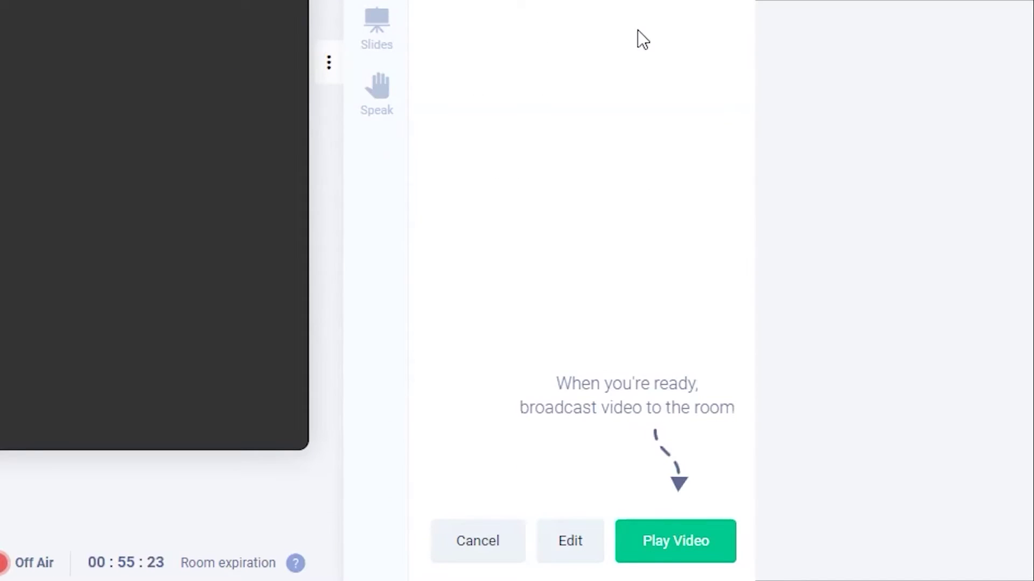
pyautogui.click(478, 541)
pyautogui.click(614, 308)
pyautogui.write('C')
pyautogui.click(581, 113)
pyautogui.hotkey('ctrl', 'v')
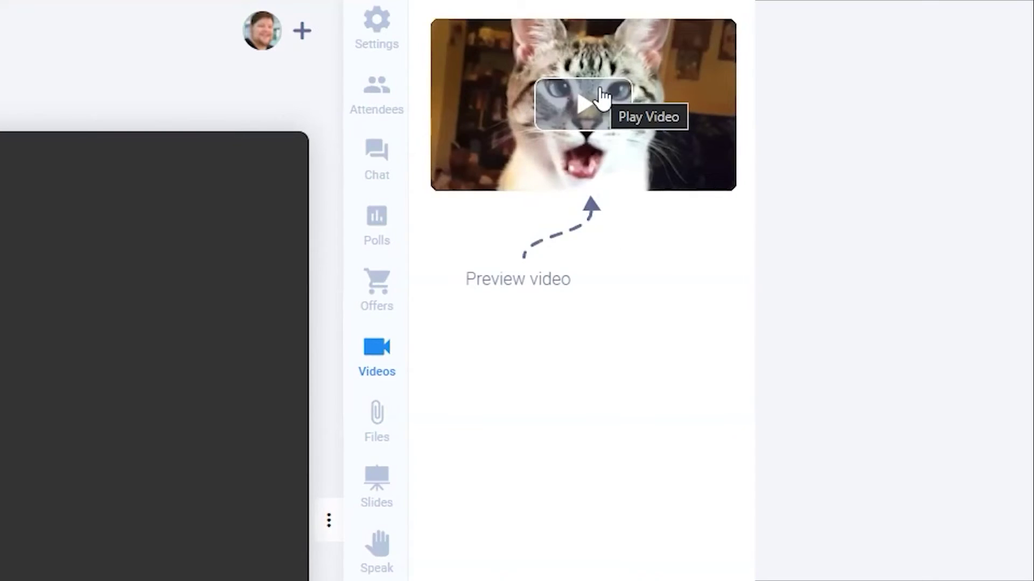
pyautogui.click(600, 99)
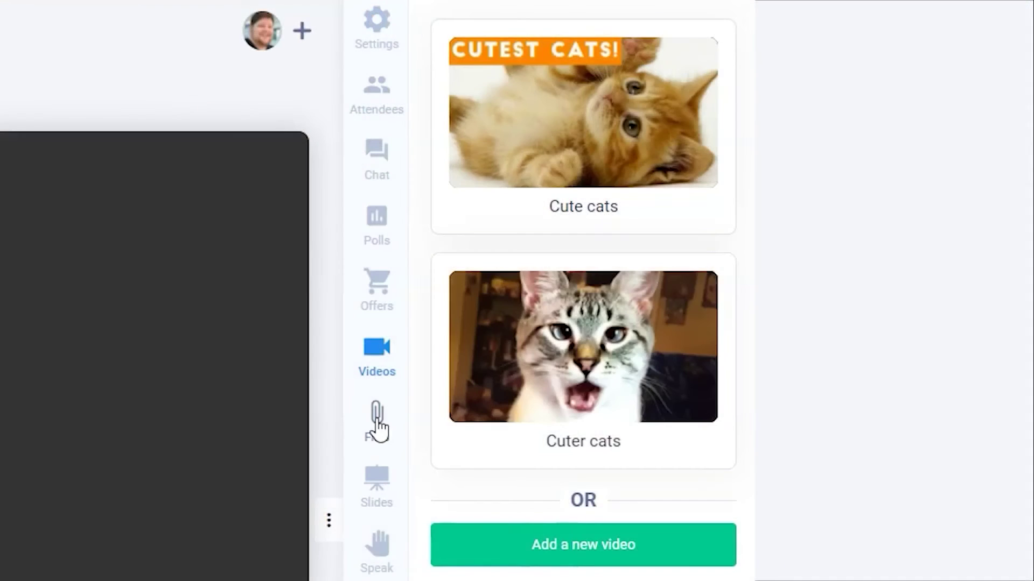
pyautogui.click(377, 425)
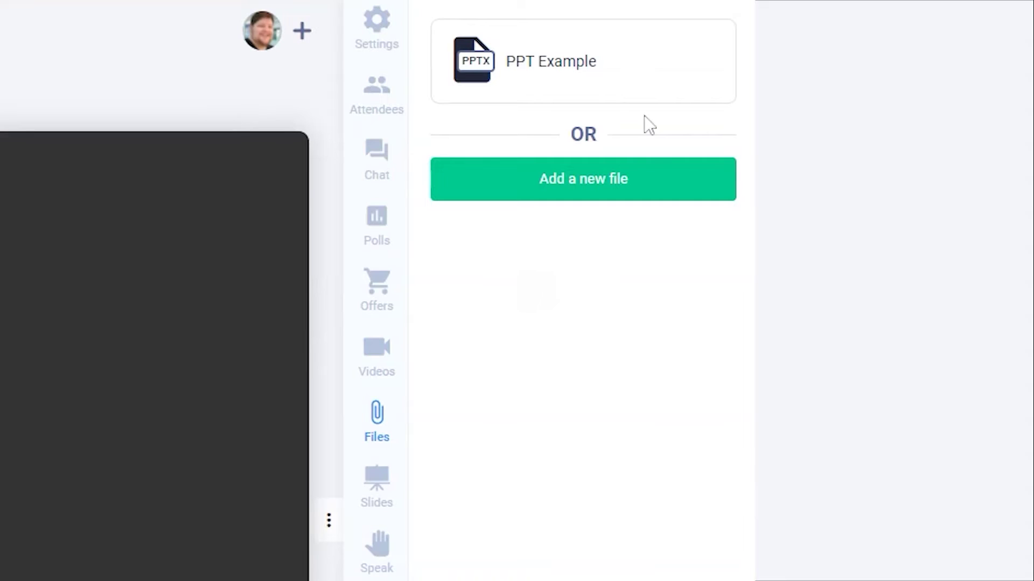
# Upload offer 3.zip as a new file named 'First file' and share it with the attendees.
pyautogui.click(663, 182)
pyautogui.write('First file')
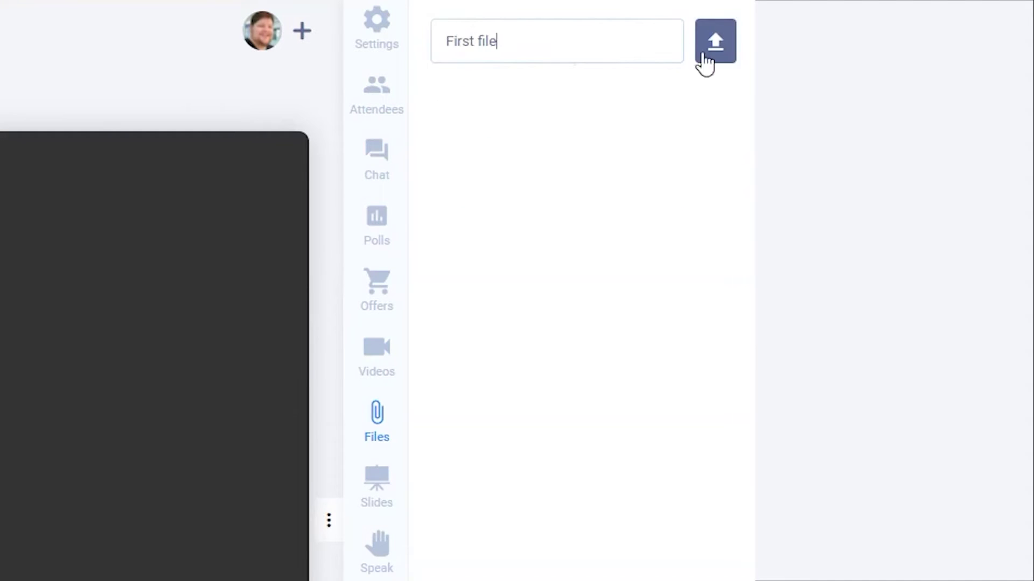
pyautogui.click(703, 54)
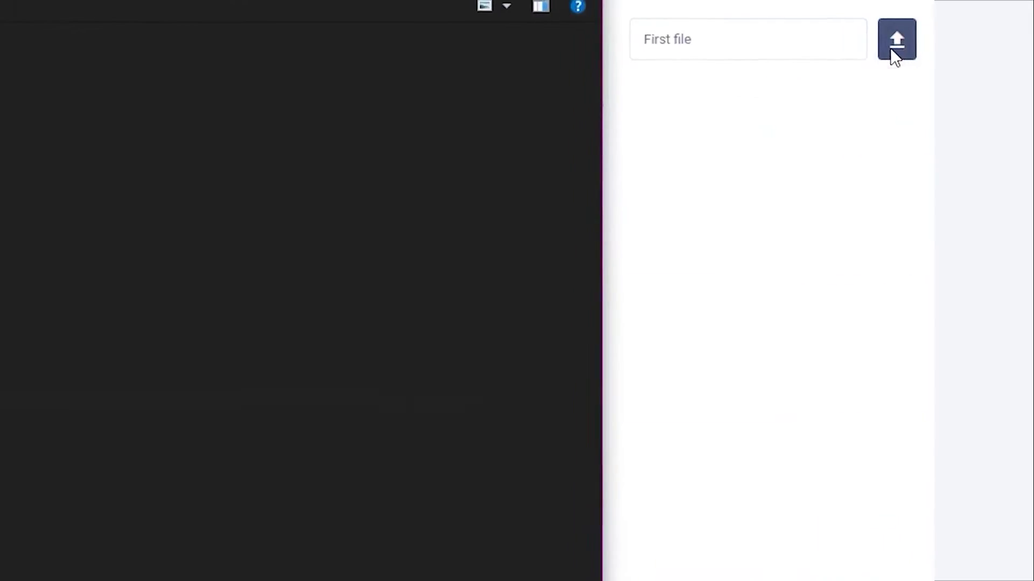
pyautogui.click(65, 84)
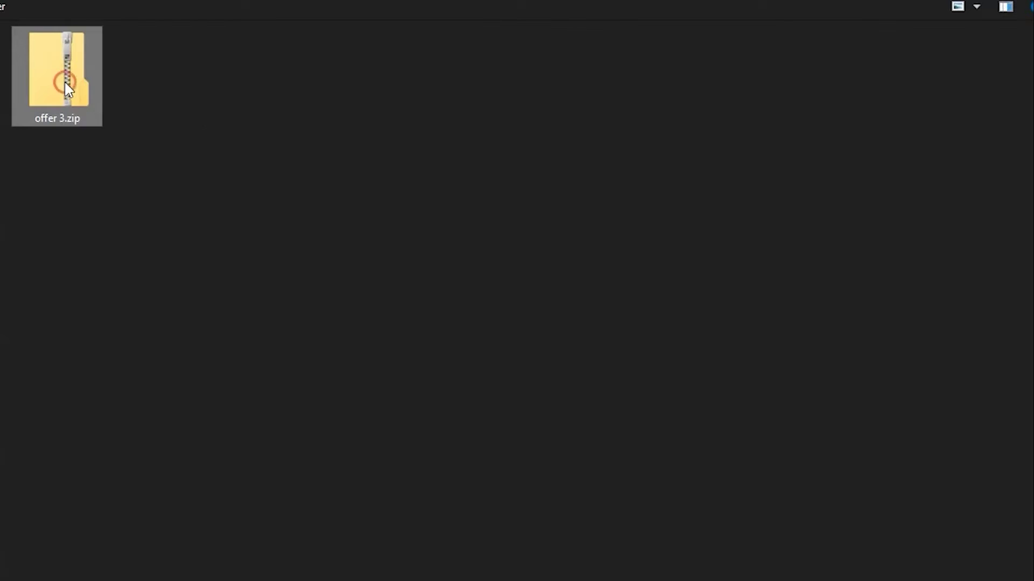
pyautogui.click(892, 517)
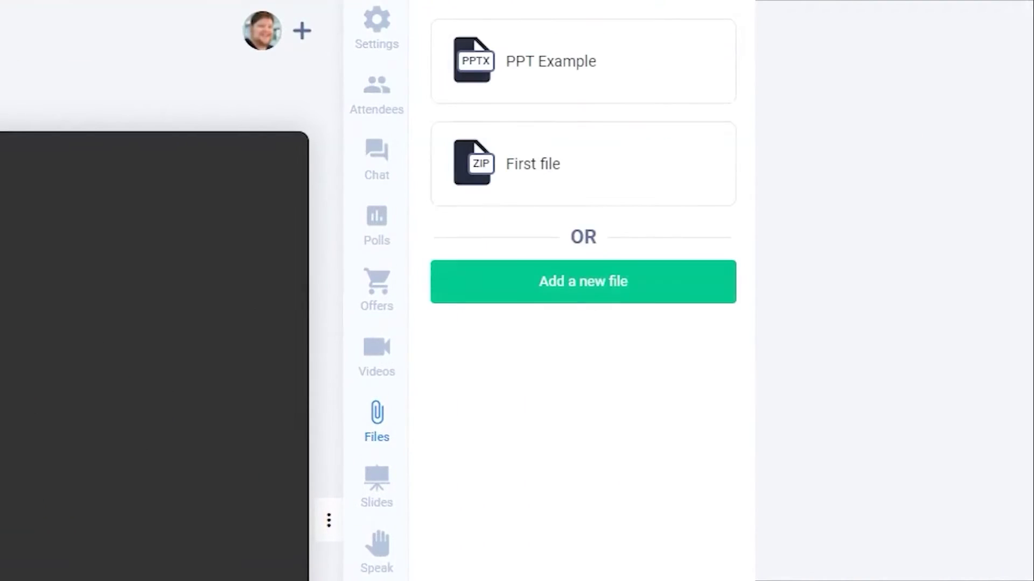
pyautogui.click(644, 169)
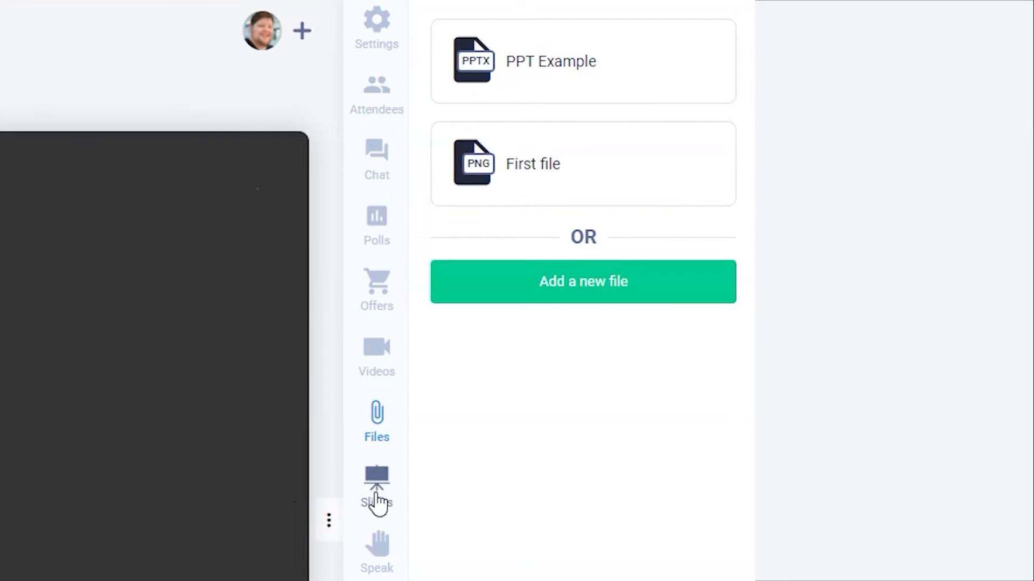
# Upload webinar final.pptx as presentation 'PPT', present it, and advance to the next slide.
pyautogui.click(378, 503)
pyautogui.click(650, 326)
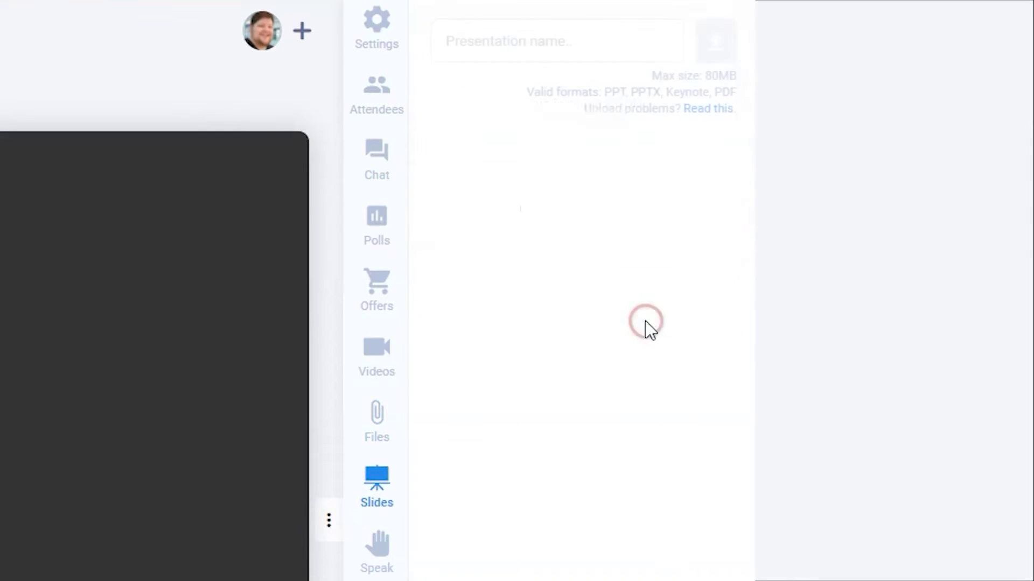
pyautogui.click(645, 40)
pyautogui.write('PPT')
pyautogui.click(715, 41)
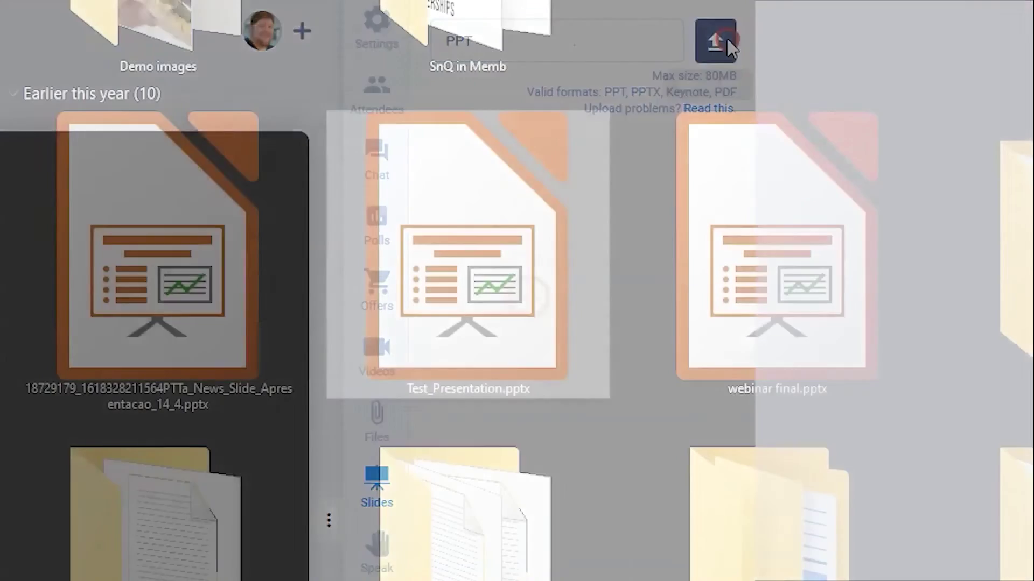
pyautogui.click(800, 296)
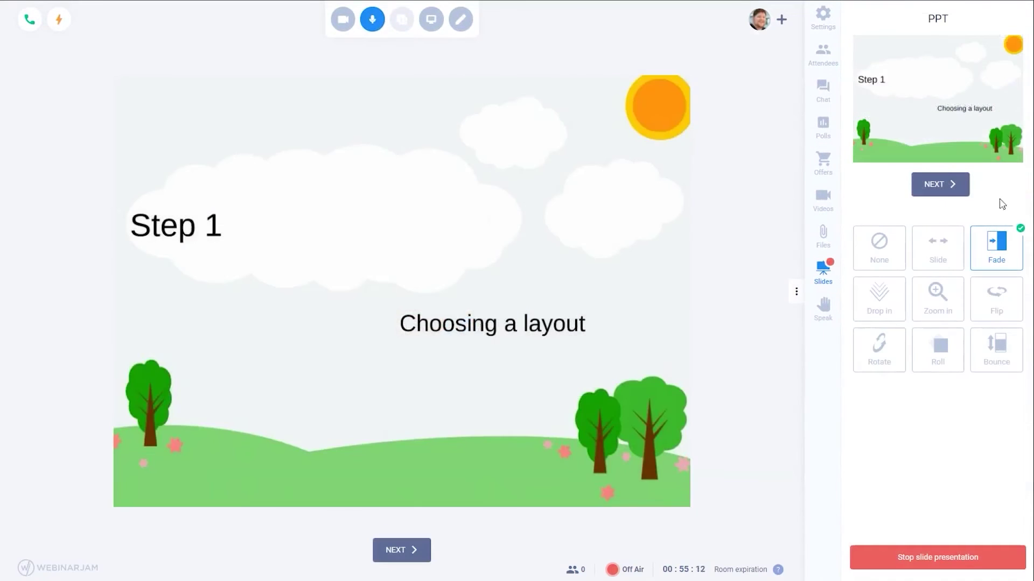
pyautogui.click(938, 185)
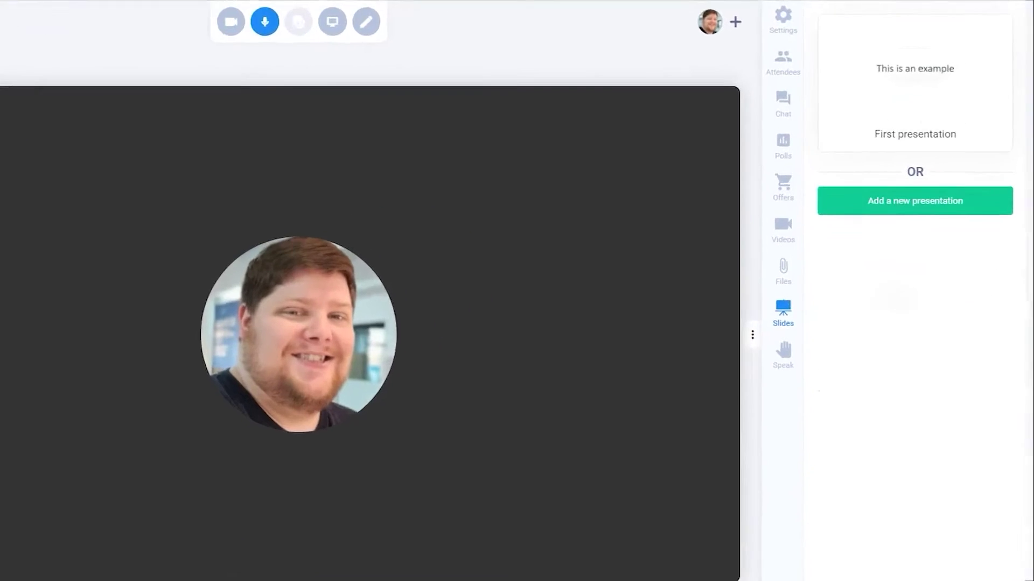
# Invite a guest by entering their name and pasting their e-mail address.
pyautogui.click(509, 40)
pyautogui.click(508, 151)
pyautogui.write('Su')
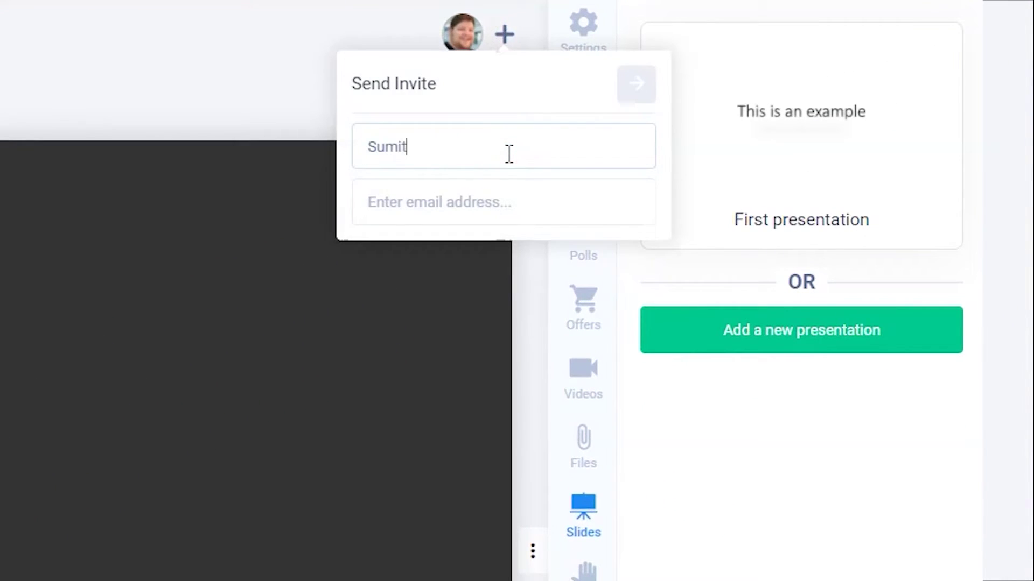
pyautogui.write('mit')
pyautogui.press('Tab')
pyautogui.hotkey('ctrl', 'v')
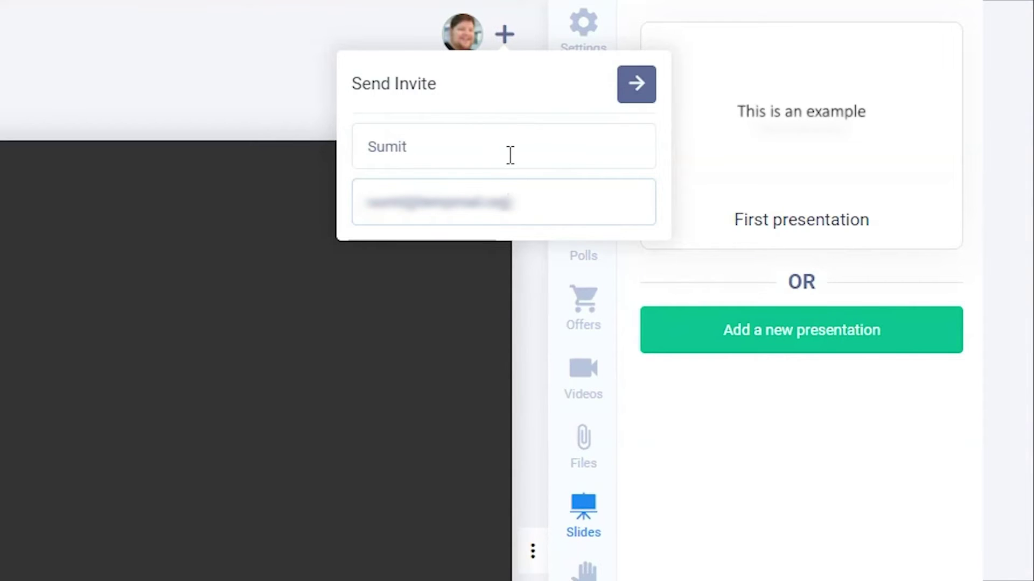
pyautogui.press('Return')
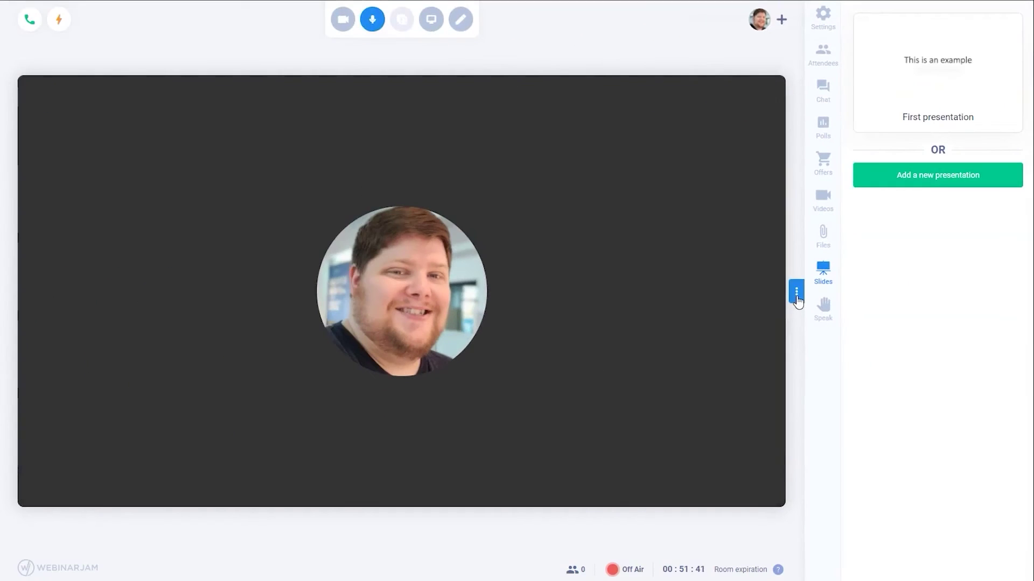
# Hide the slides panel, confirm starting the live event, then confirm ending it.
pyautogui.click(797, 296)
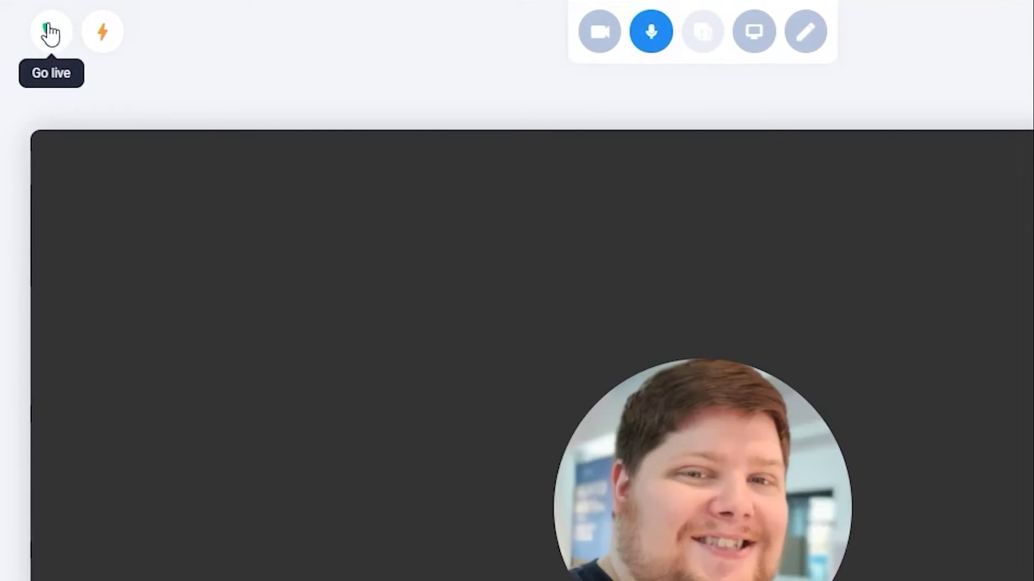
pyautogui.click(29, 20)
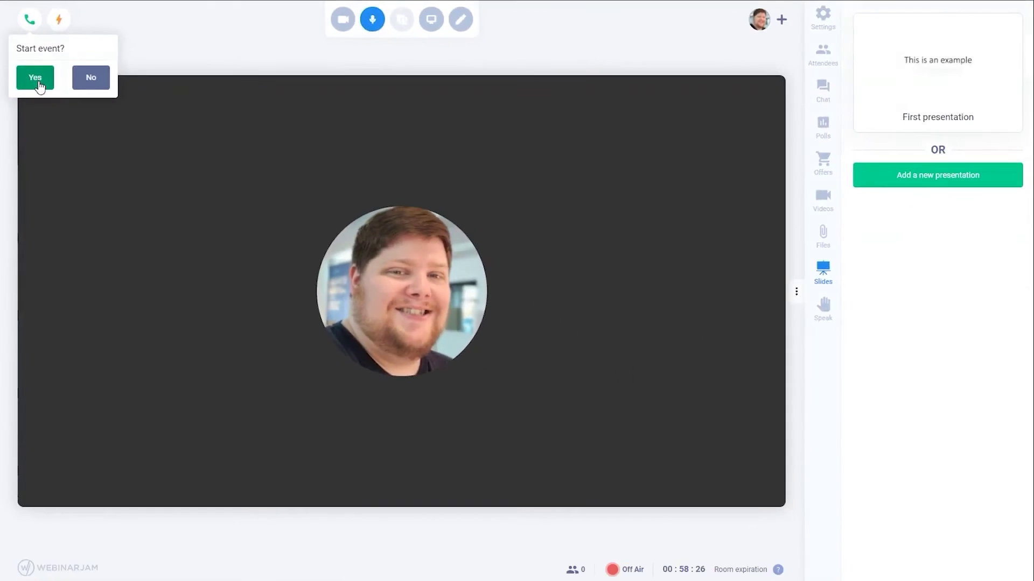
pyautogui.click(36, 80)
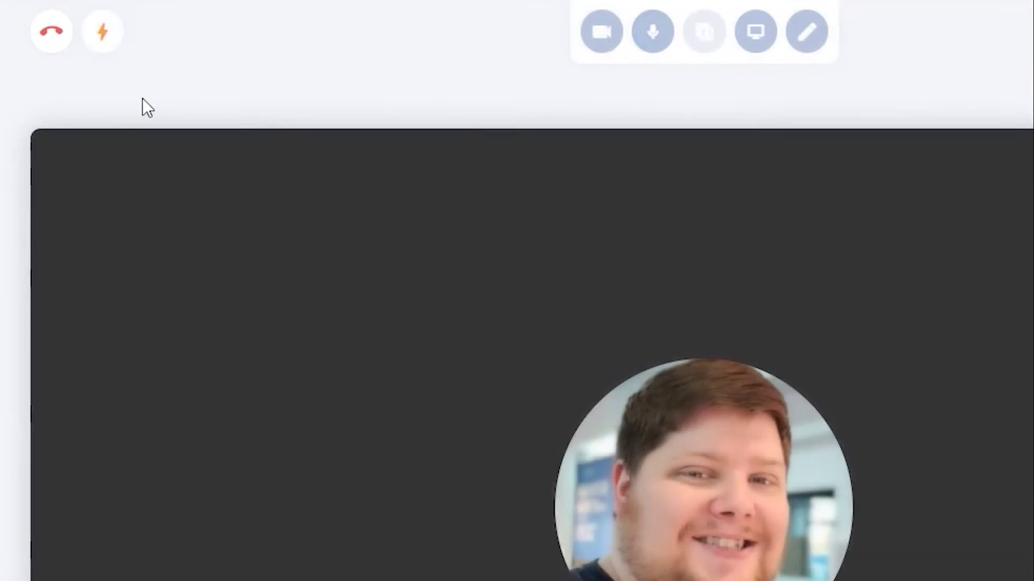
pyautogui.click(54, 37)
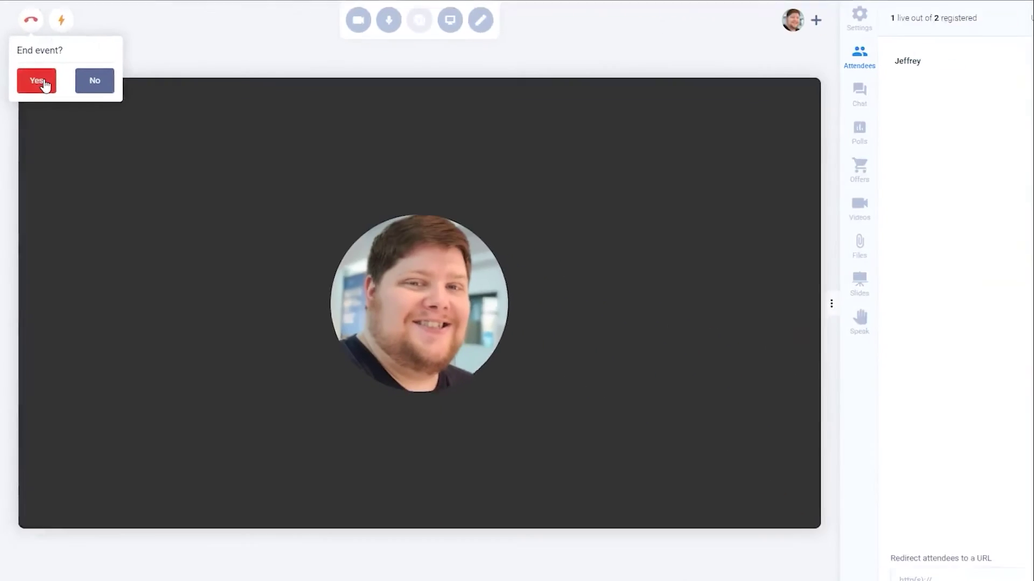
pyautogui.click(59, 129)
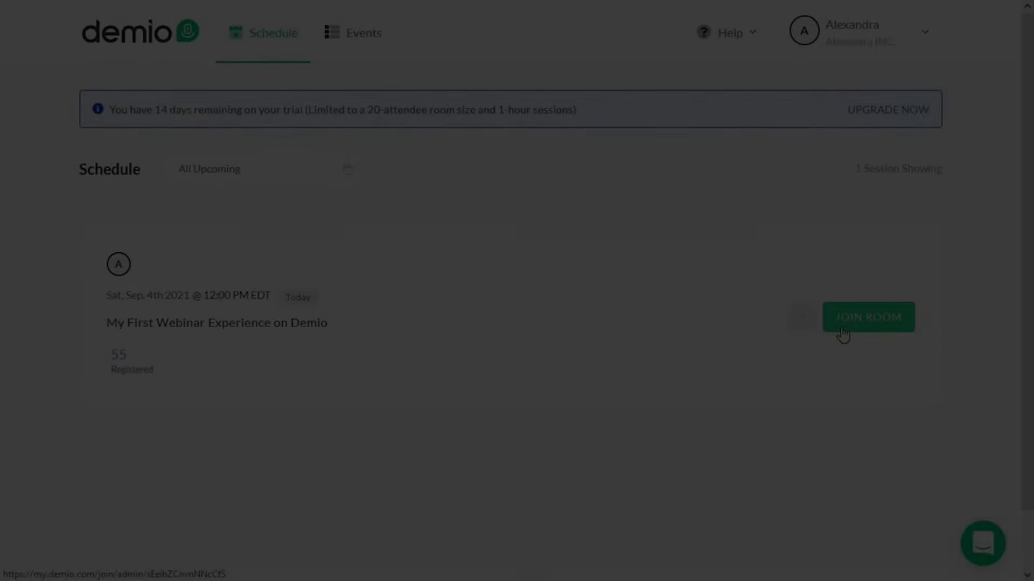
# Join the scheduled webinar room, then start a new event from the Events list.
pyautogui.click(841, 329)
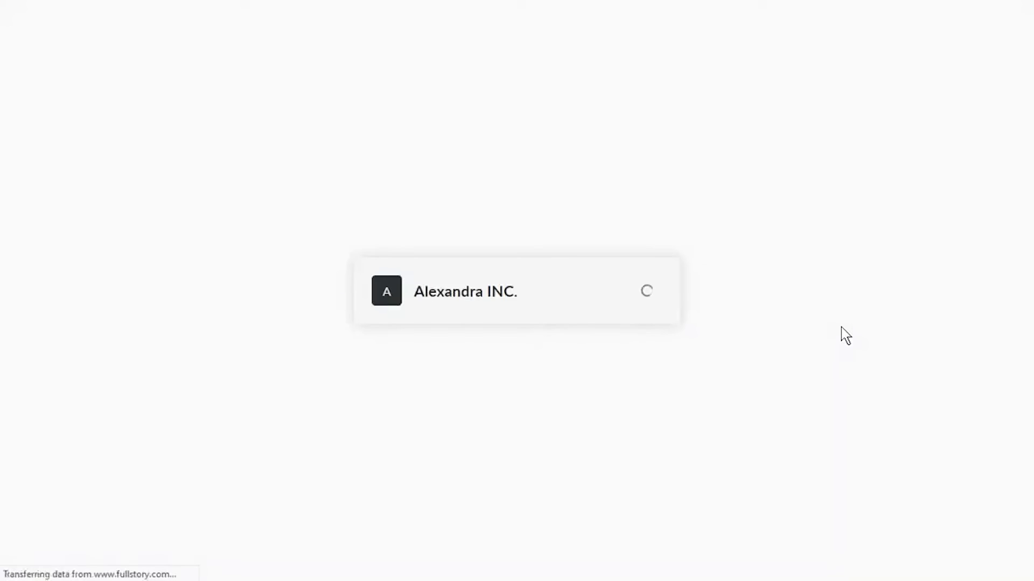
pyautogui.click(572, 404)
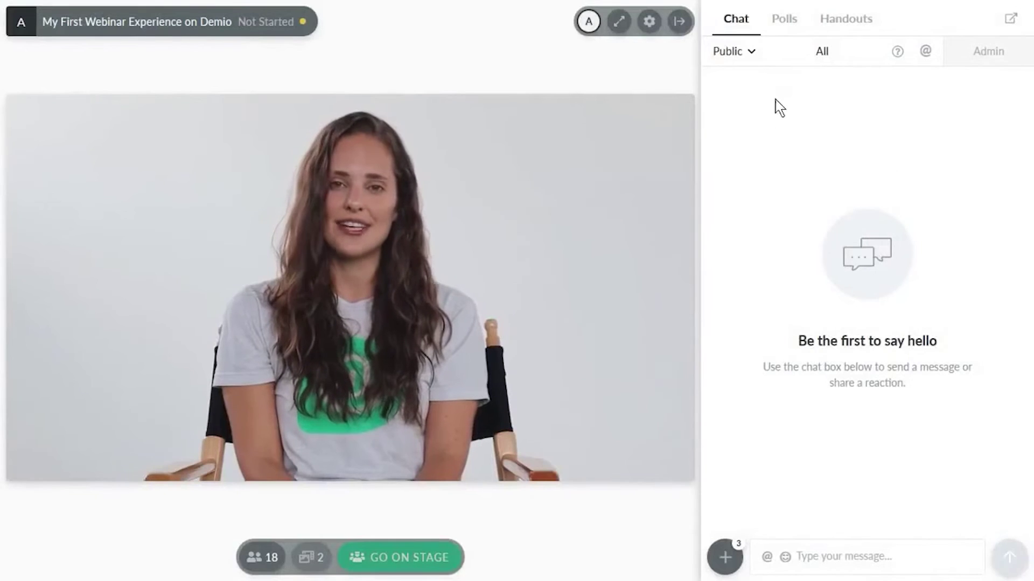
pyautogui.moveTo(431, 437)
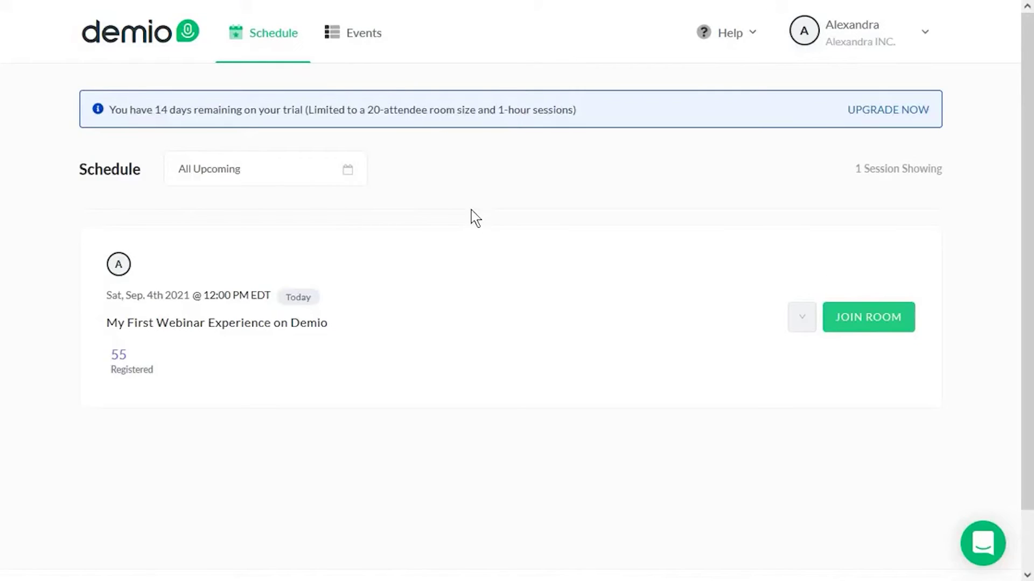
pyautogui.click(353, 48)
pyautogui.click(848, 167)
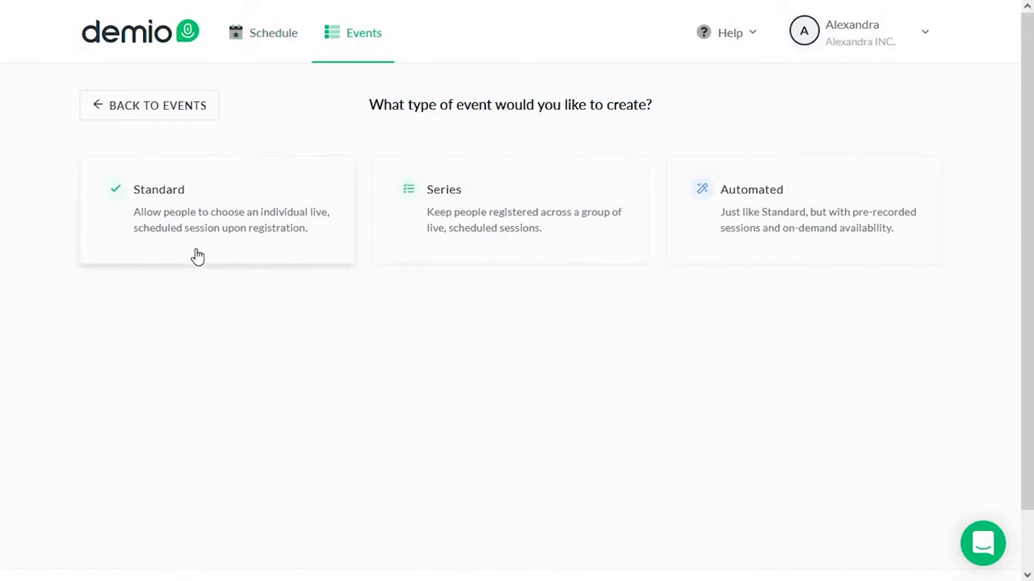
# Choose the Automated type, name it 'Content Marketing Tips for 2023', and continue to its summary.
pyautogui.click(745, 217)
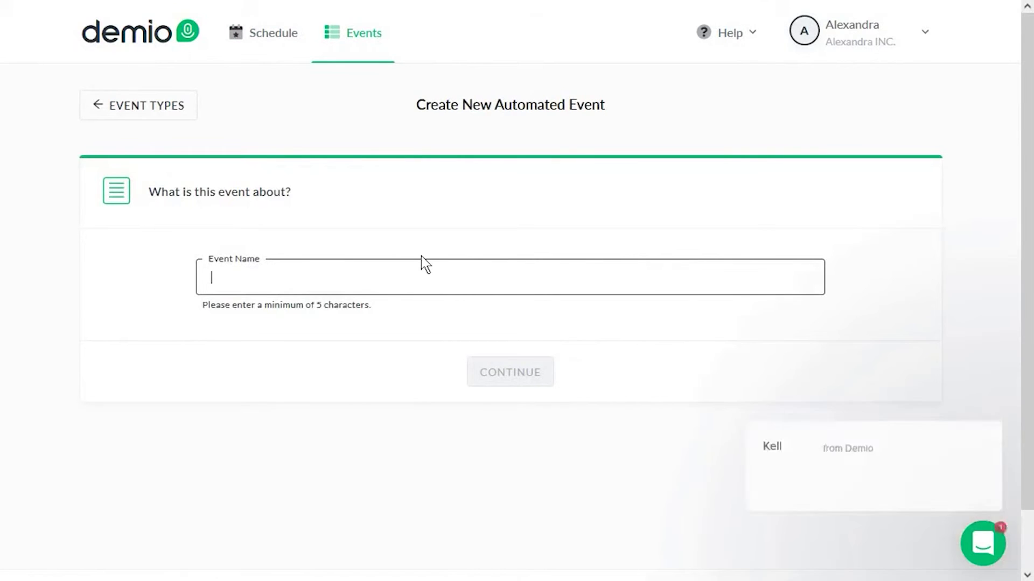
pyautogui.write('Content Marketing Tips for 2023')
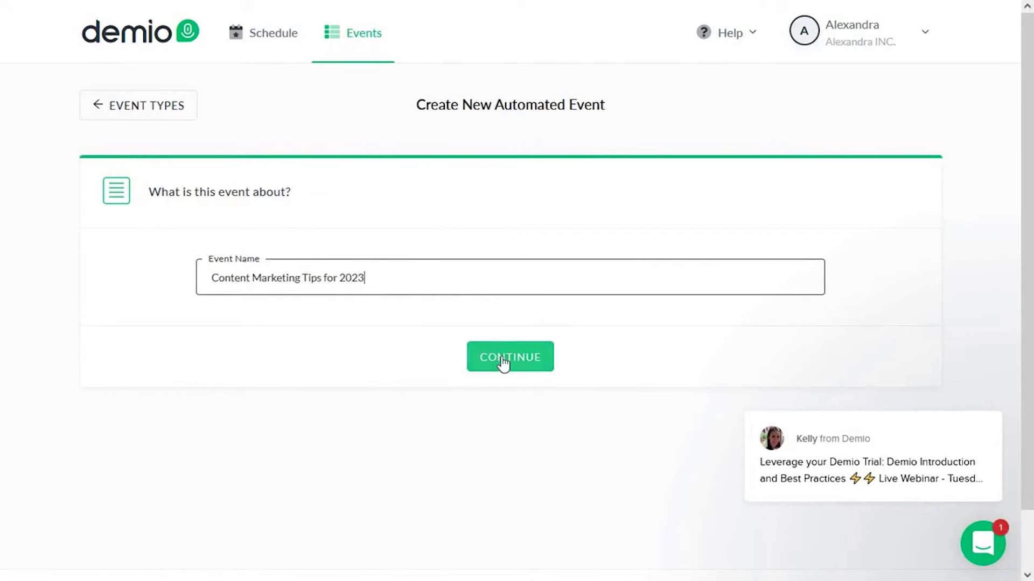
pyautogui.click(503, 364)
pyautogui.scroll(-2, 504, 439)
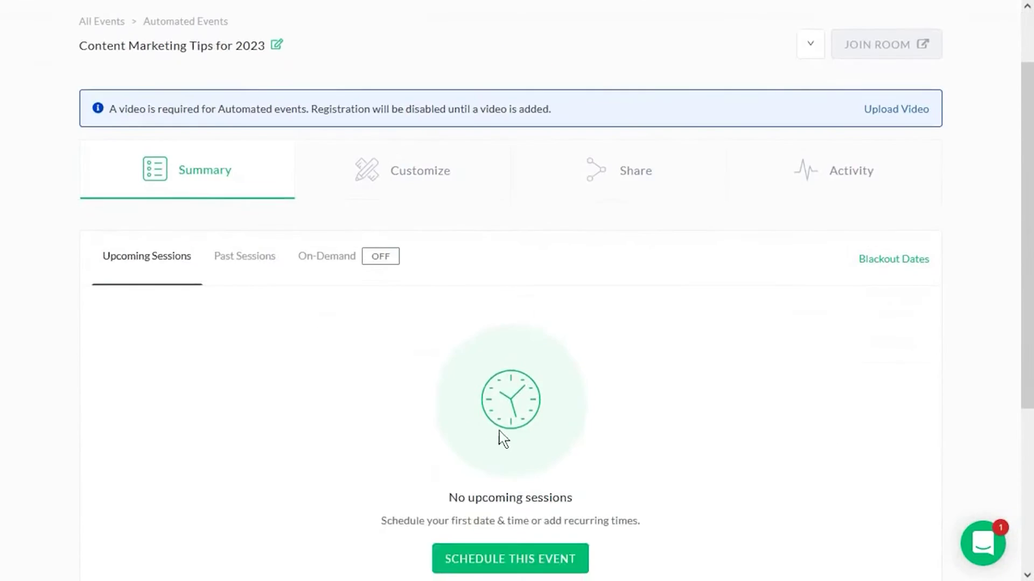
# Switch the event's On-Demand availability to ON.
pyautogui.scroll(-2, 500, 441)
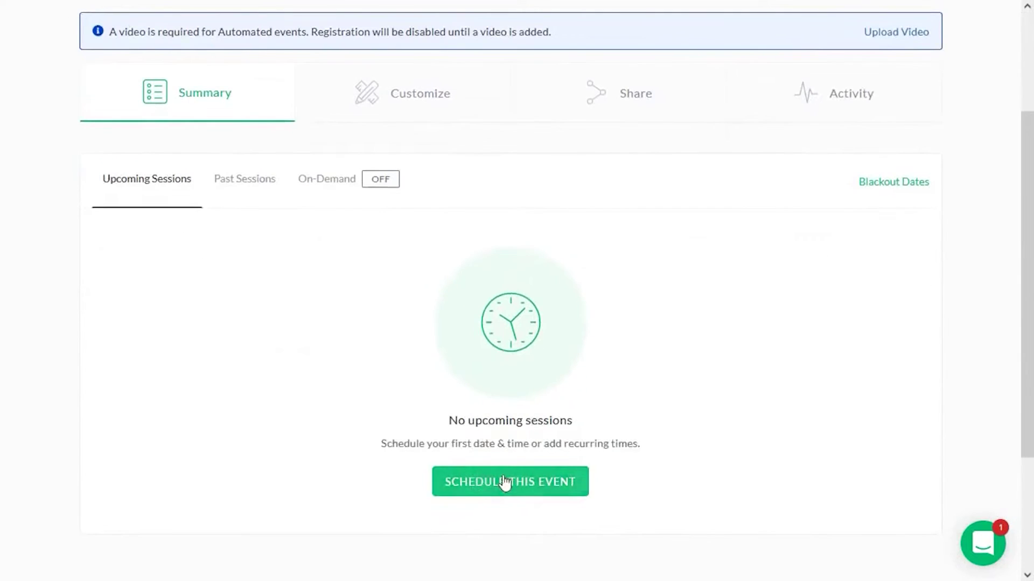
pyautogui.scroll(2, 505, 483)
pyautogui.click(353, 265)
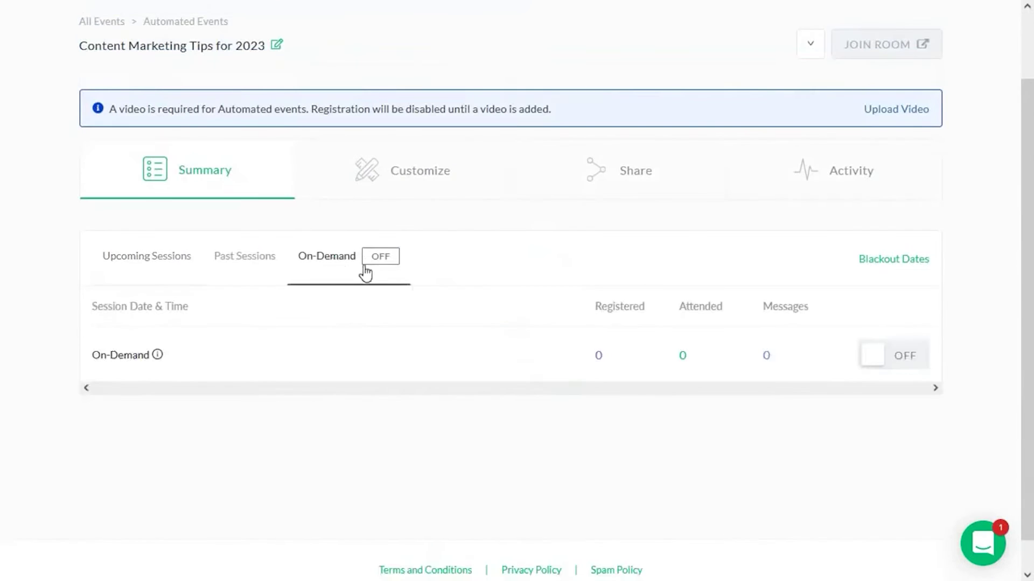
pyautogui.click(875, 365)
# Review the Share options, then expand the registration settings under the Customize tab.
pyautogui.click(619, 171)
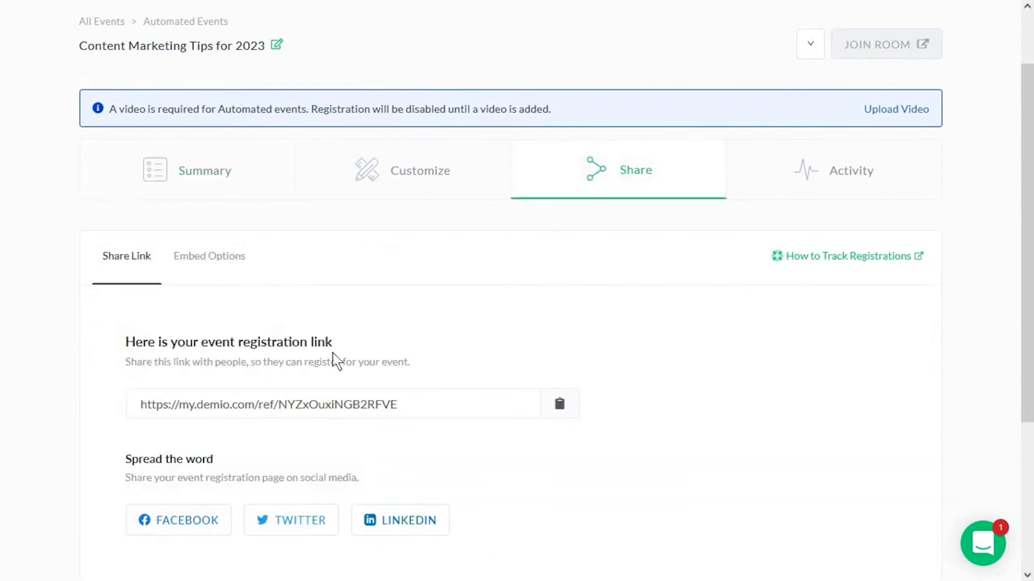
pyautogui.click(225, 195)
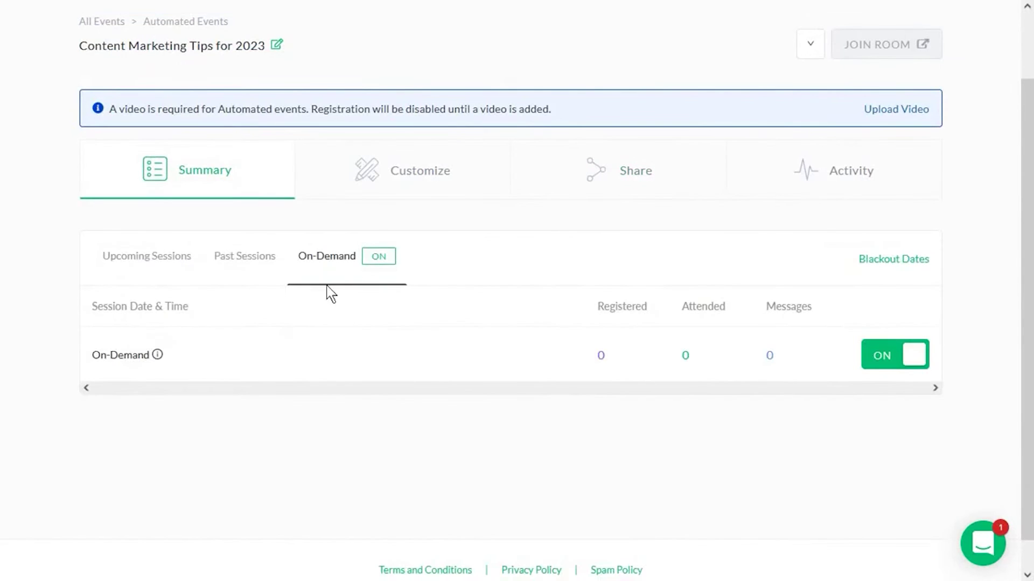
pyautogui.click(436, 192)
pyautogui.scroll(-4, 298, 335)
pyautogui.scroll(-3, 300, 334)
pyautogui.scroll(6, 335, 198)
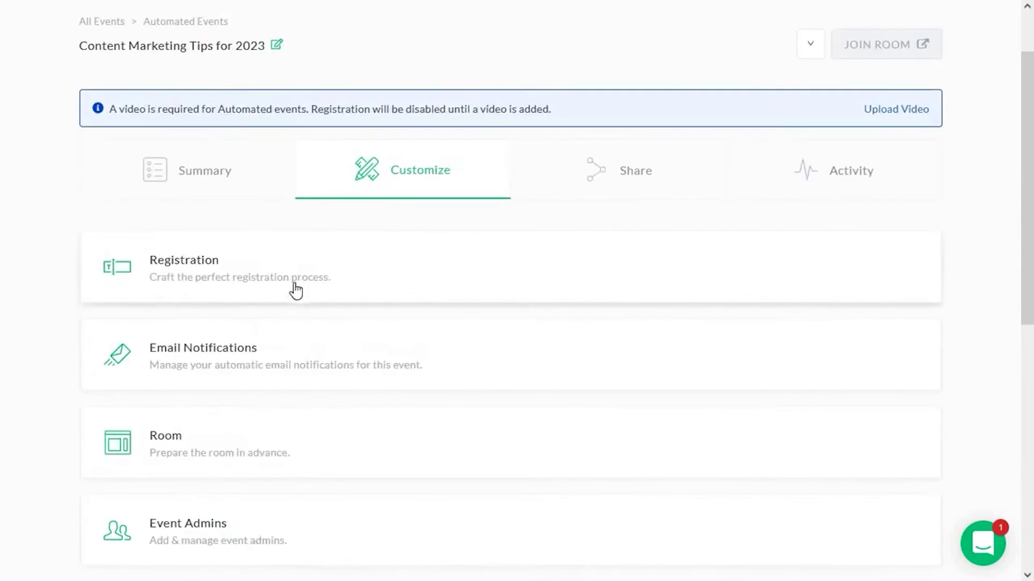
pyautogui.click(264, 301)
pyautogui.scroll(-1, 541, 371)
# Open the registration page editor and keep the Gradient template style.
pyautogui.click(549, 399)
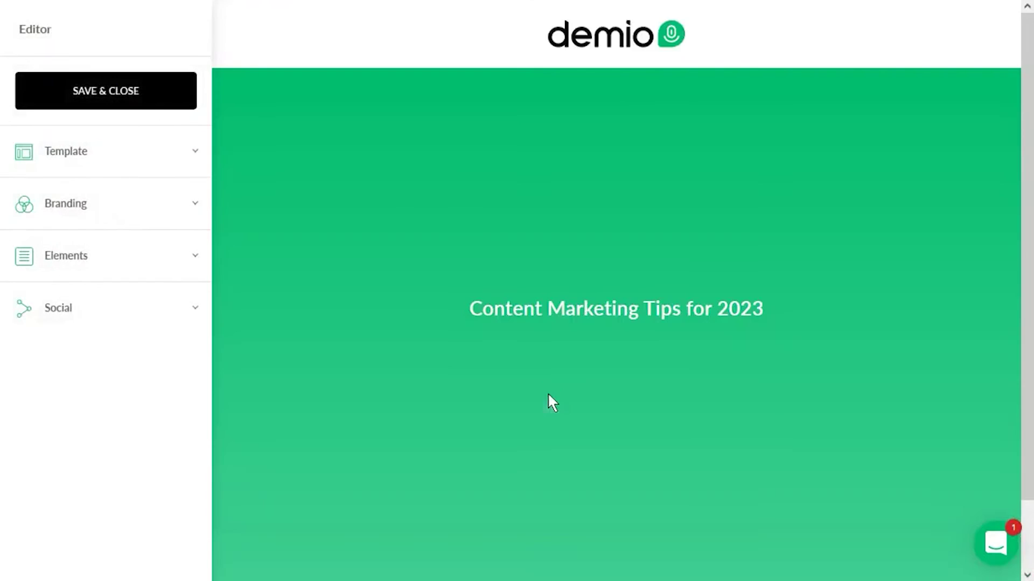
pyautogui.click(132, 162)
pyautogui.click(135, 196)
pyautogui.click(124, 259)
pyautogui.click(134, 441)
pyautogui.click(122, 196)
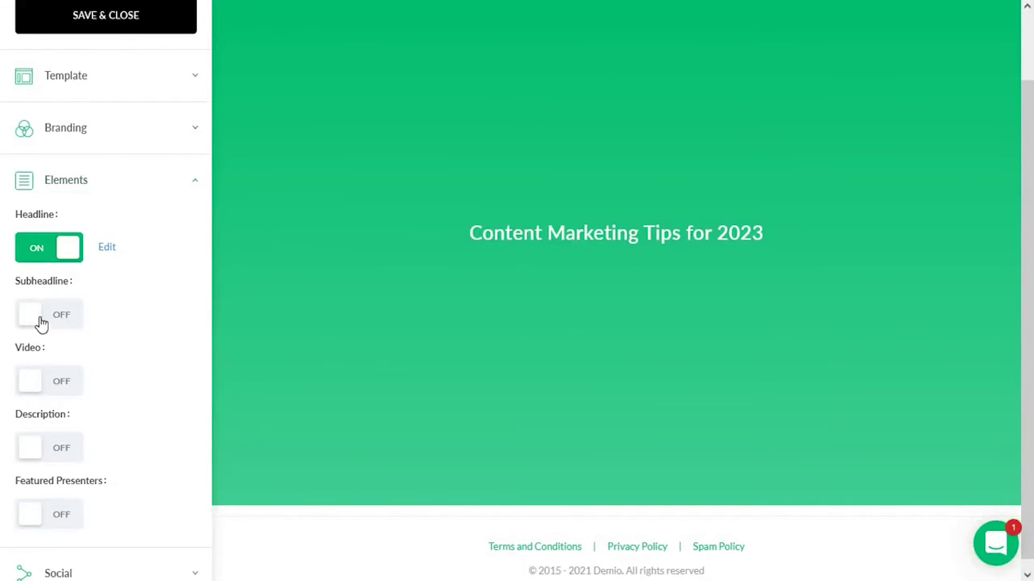
# Turn on a 'Join now!' subheadline and a page description reading 'gfgfgfg'.
pyautogui.click(38, 320)
pyautogui.click(351, 296)
pyautogui.click(55, 395)
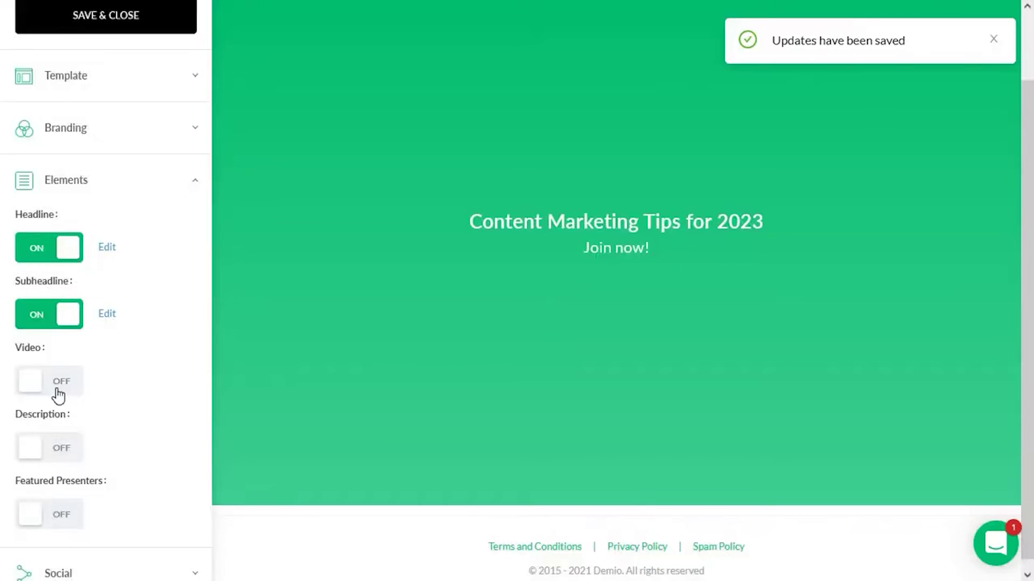
pyautogui.click(48, 438)
pyautogui.write('gfgfgfg')
pyautogui.click(637, 435)
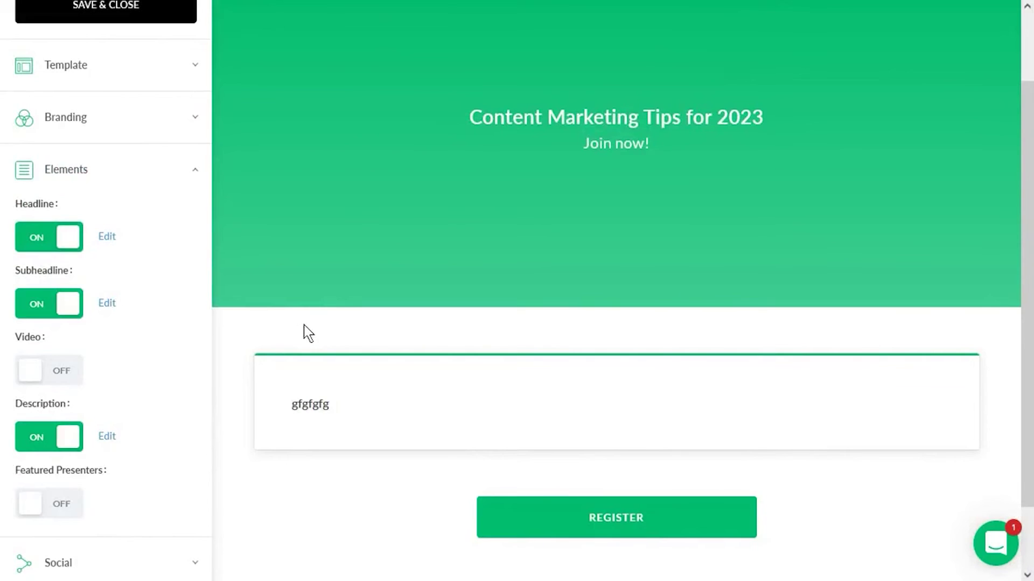
# Add a featured presenter with the presenter's name, a 'Growth Marketer' bio and a photo.
pyautogui.scroll(-2, 146, 380)
pyautogui.click(38, 423)
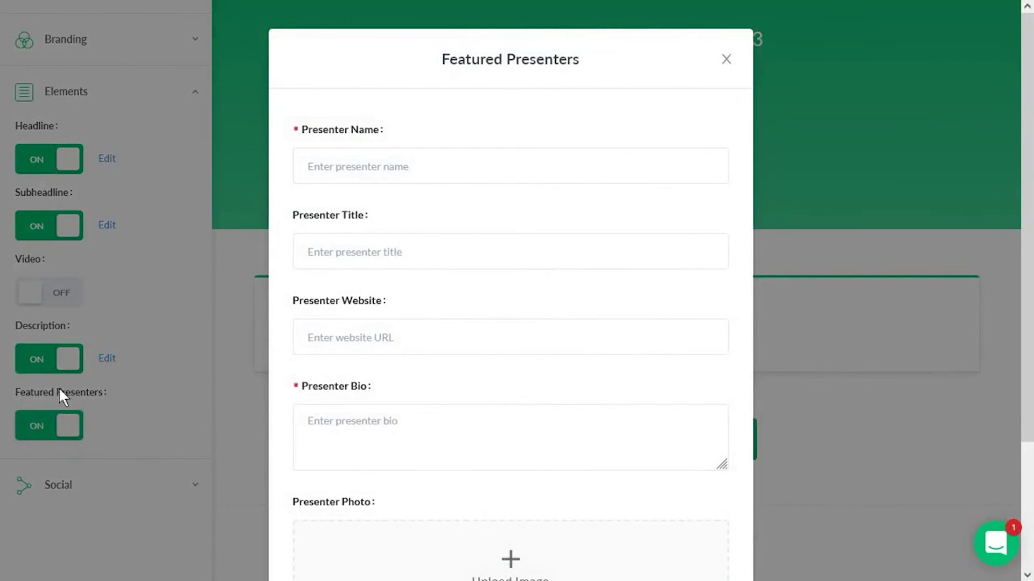
pyautogui.click(431, 151)
pyautogui.write('Alexandra Cote')
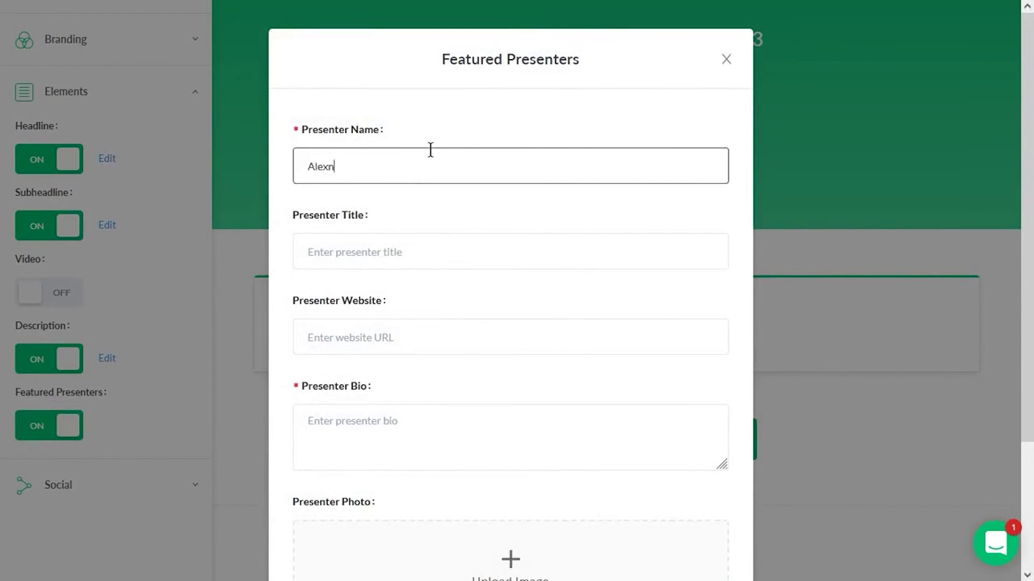
pyautogui.click(381, 423)
pyautogui.write('Growth Marketer')
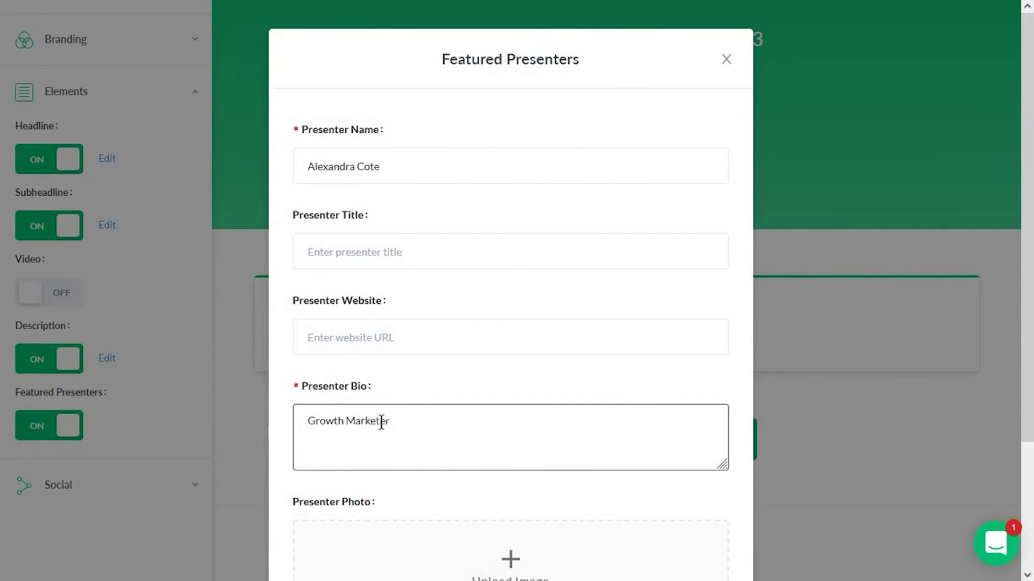
pyautogui.scroll(-3, 490, 423)
pyautogui.click(489, 422)
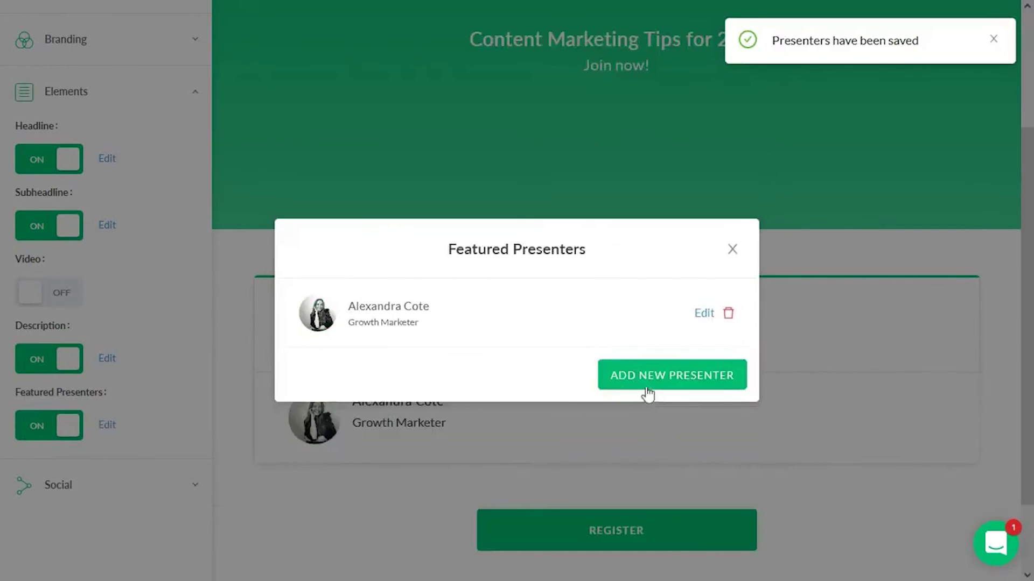
pyautogui.click(733, 251)
# Look through the Social Open Graph settings and close them unchanged.
pyautogui.scroll(1, 455, 399)
pyautogui.scroll(-2, 420, 384)
pyautogui.click(167, 402)
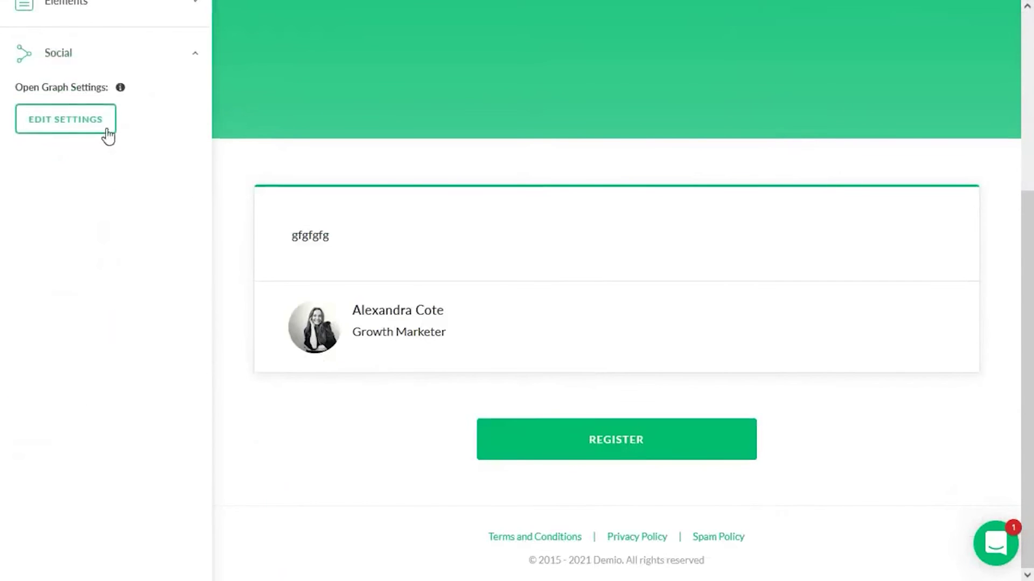
pyautogui.click(109, 118)
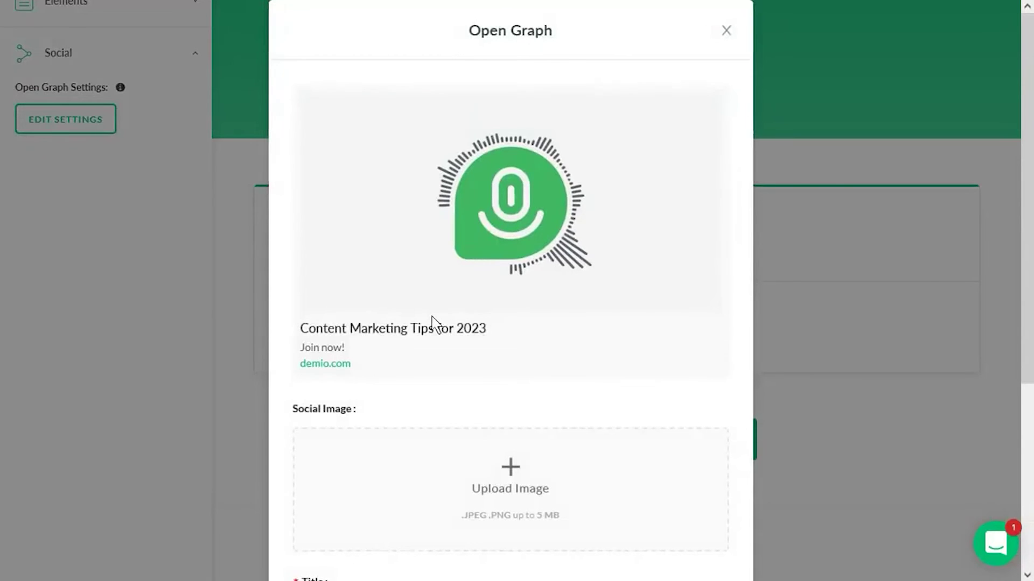
pyautogui.scroll(-2, 432, 322)
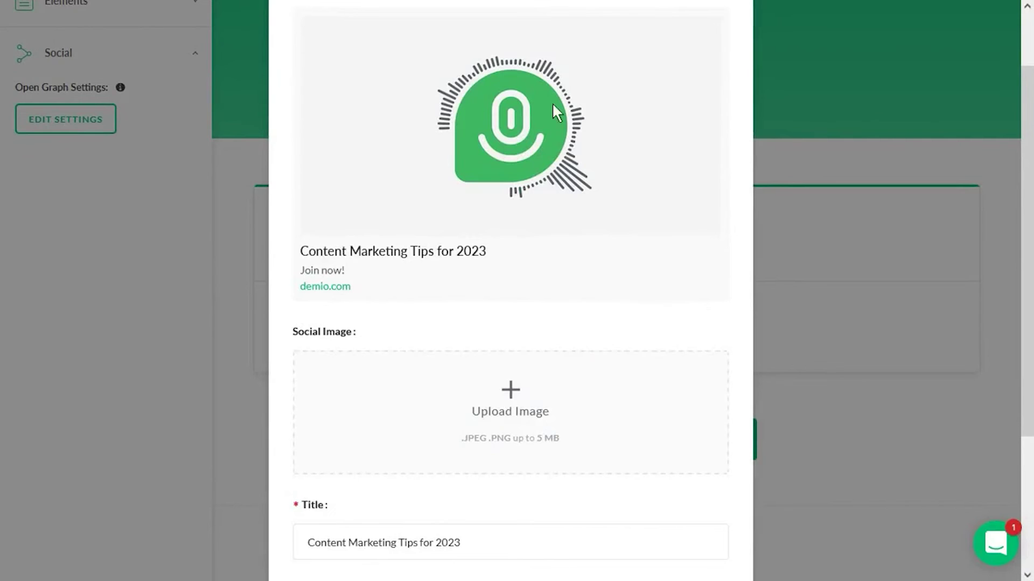
pyautogui.scroll(-5, 553, 104)
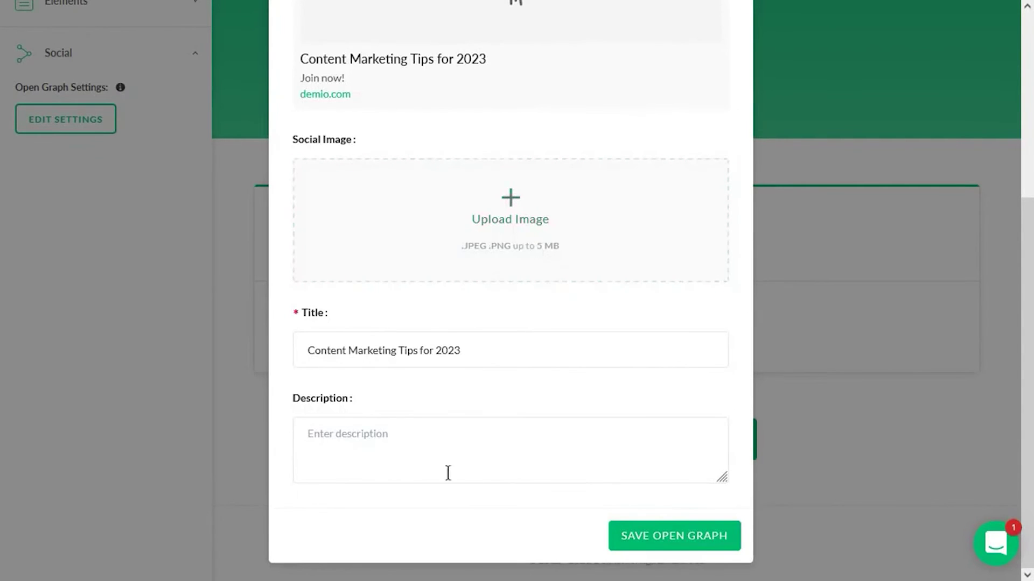
pyautogui.scroll(4, 429, 249)
pyautogui.scroll(1, 553, 221)
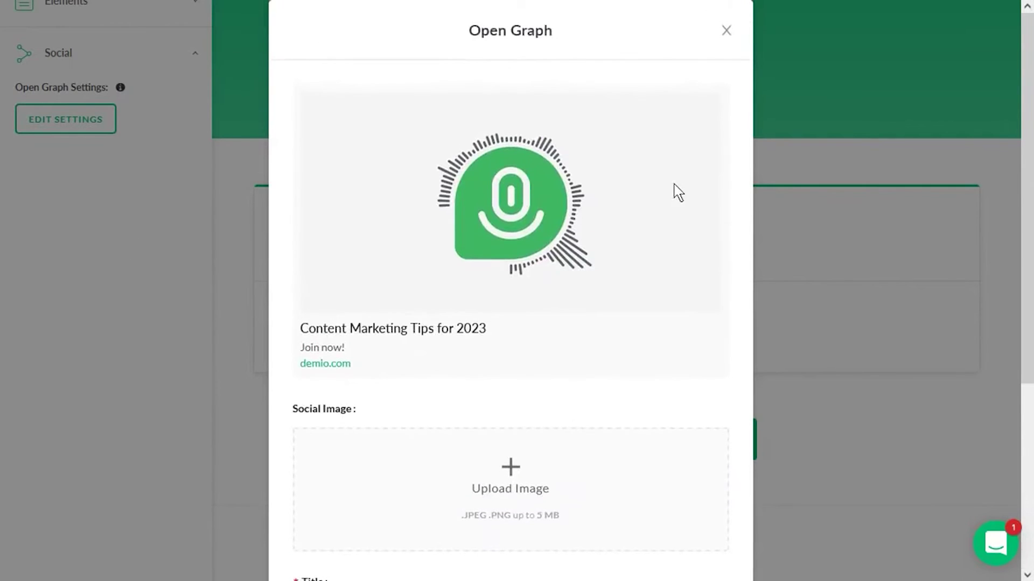
pyautogui.click(726, 30)
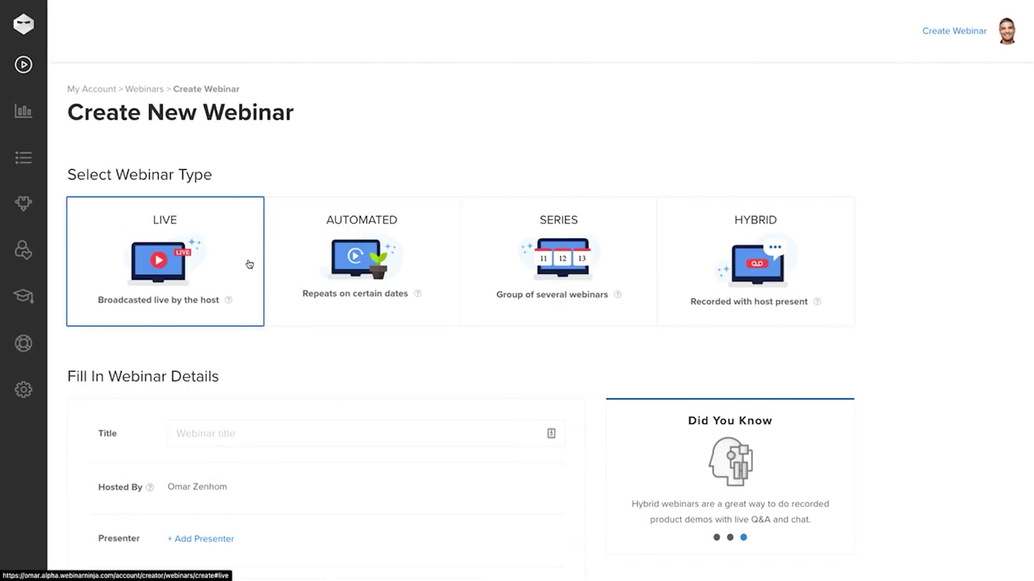
# Title the webinar 'Used Cars You Should Never Buy' and date it February 10, 2021.
pyautogui.click(250, 431)
pyautogui.write('Used Cars You Should Never Buy')
pyautogui.scroll(-3, 309, 397)
pyautogui.click(313, 428)
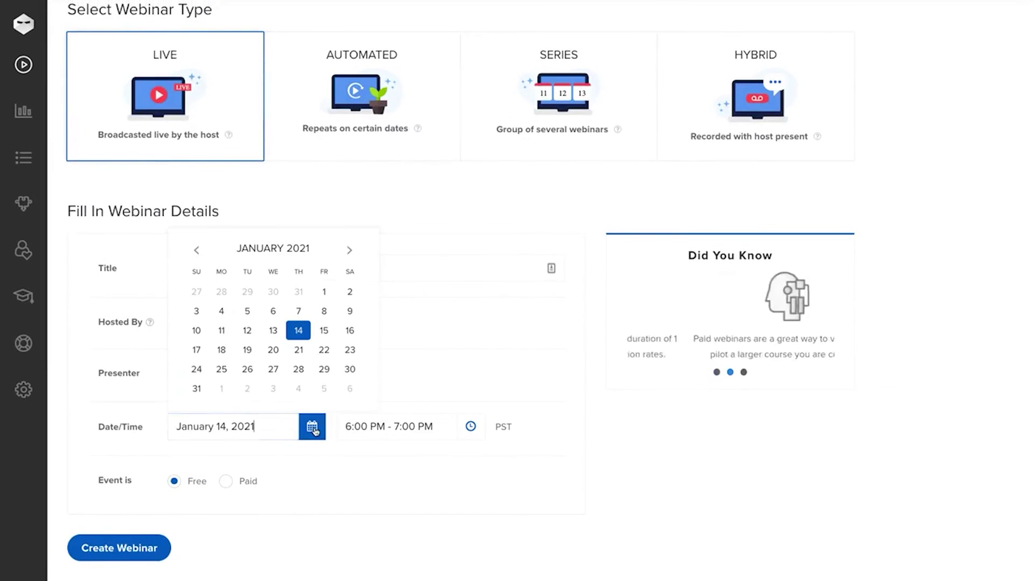
pyautogui.click(349, 251)
pyautogui.click(273, 311)
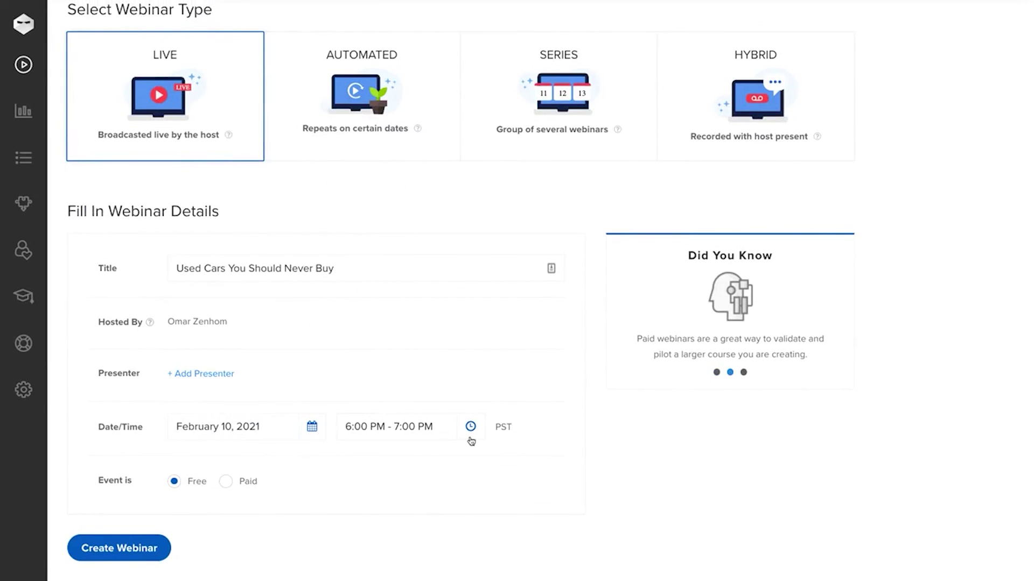
# Set the start time to 8:00 PM with a 1:30 duration and create the webinar.
pyautogui.click(470, 428)
pyautogui.click(387, 476)
pyautogui.click(387, 476)
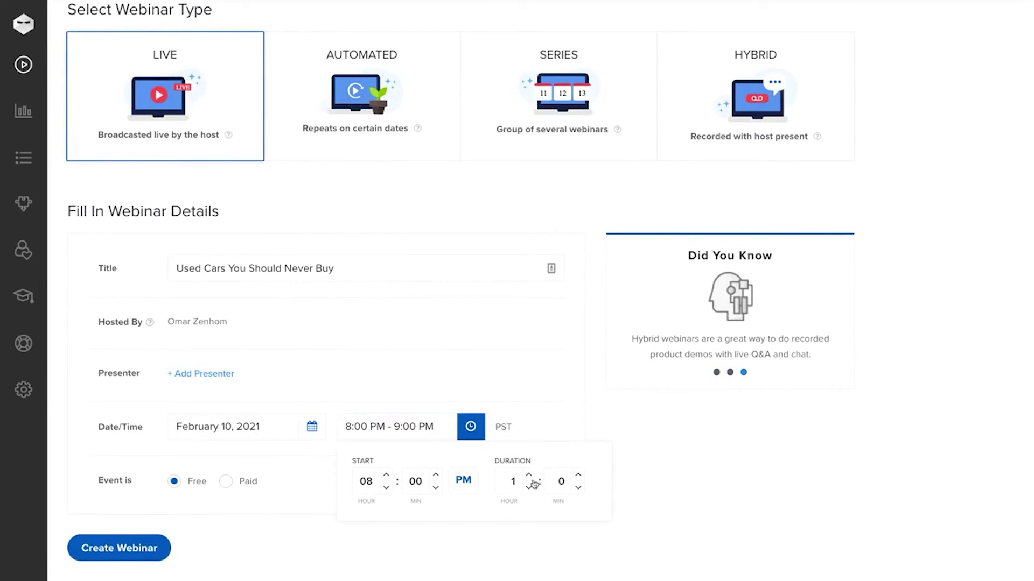
pyautogui.click(578, 474)
pyautogui.click(543, 410)
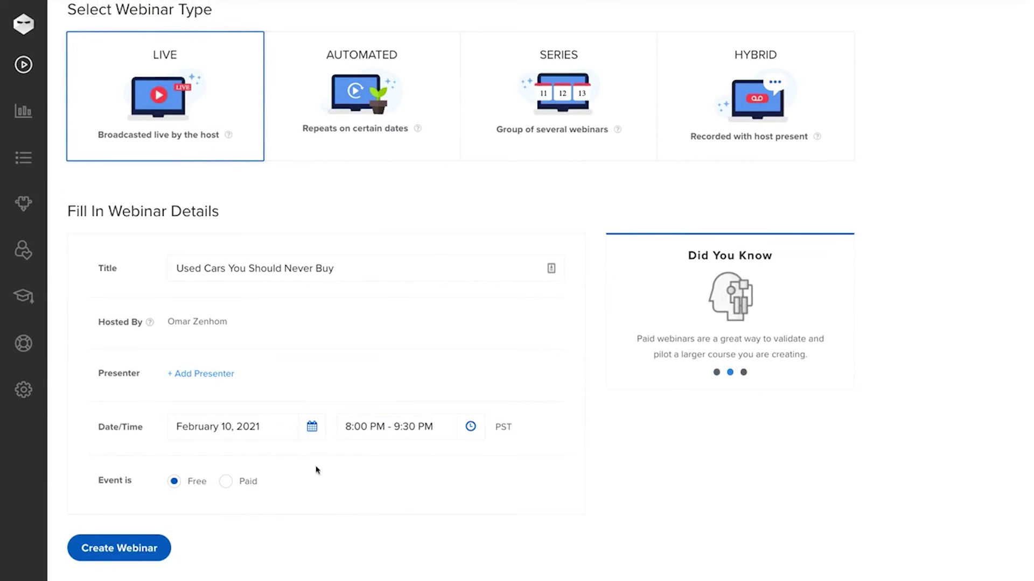
pyautogui.click(119, 548)
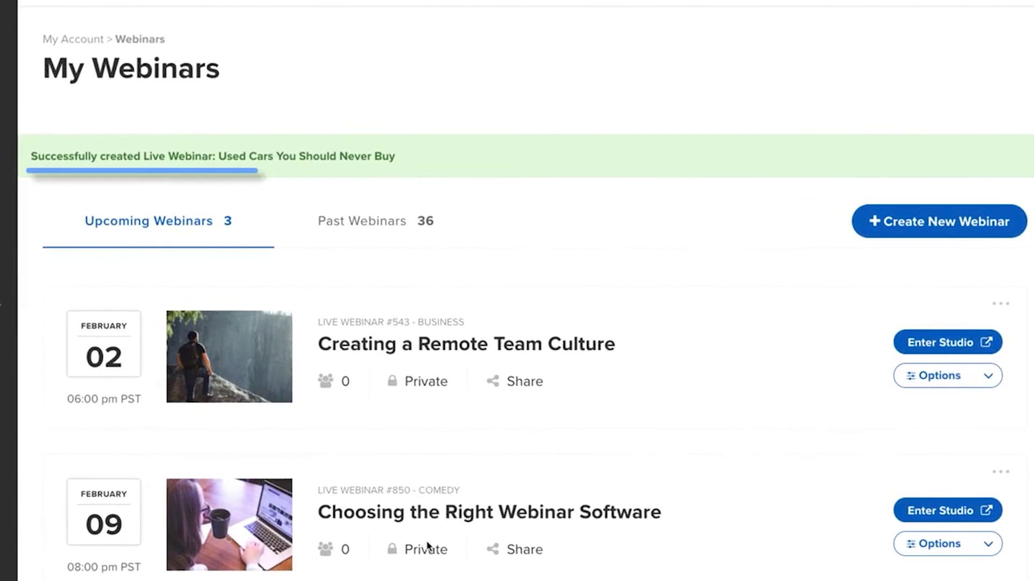
# Publish the Used Cars webinar as Public in the Games & Hobbies category.
pyautogui.scroll(-2, 376, 494)
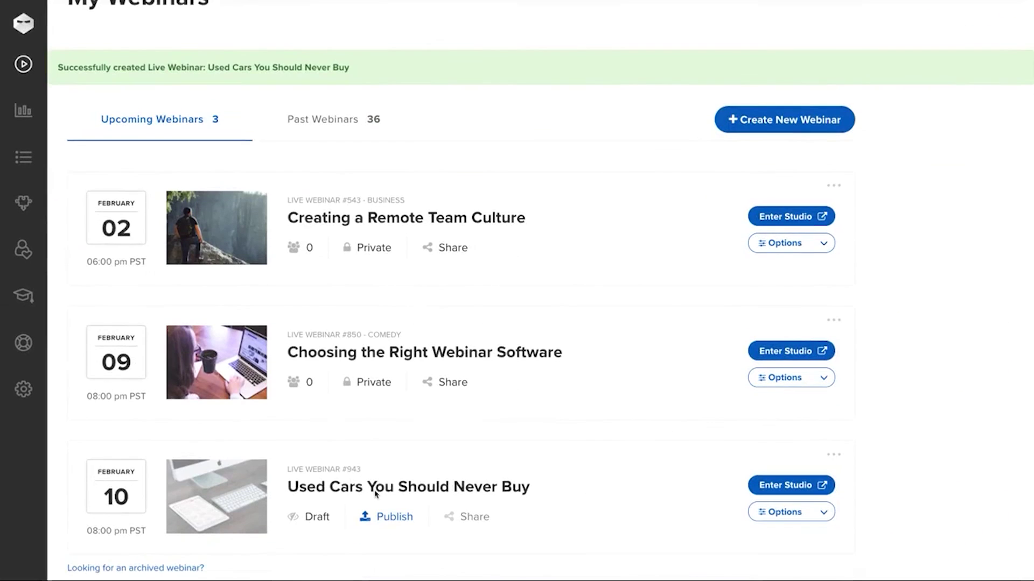
pyautogui.click(408, 519)
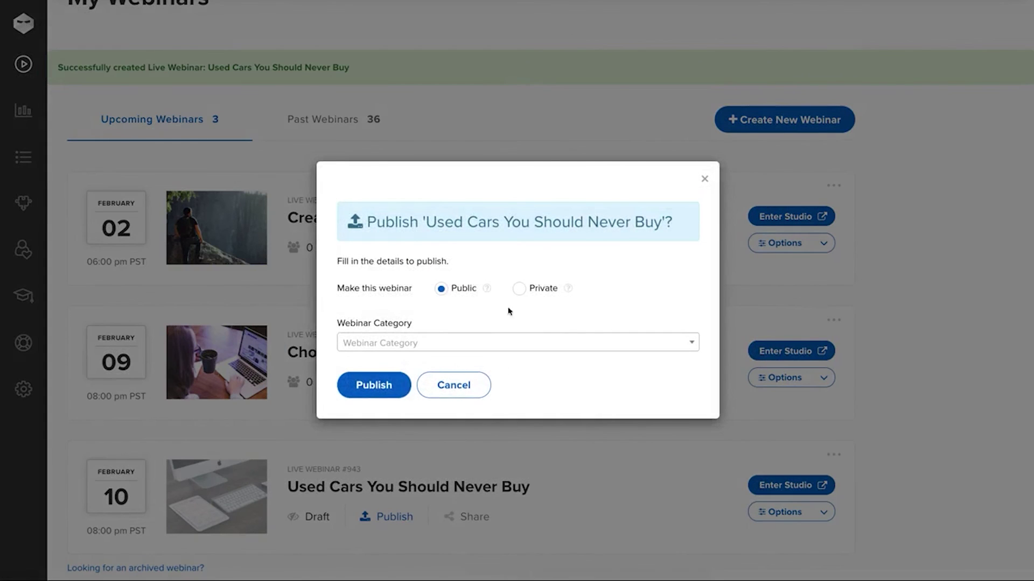
pyautogui.click(474, 353)
pyautogui.scroll(-1, 401, 436)
pyautogui.click(401, 420)
pyautogui.click(374, 385)
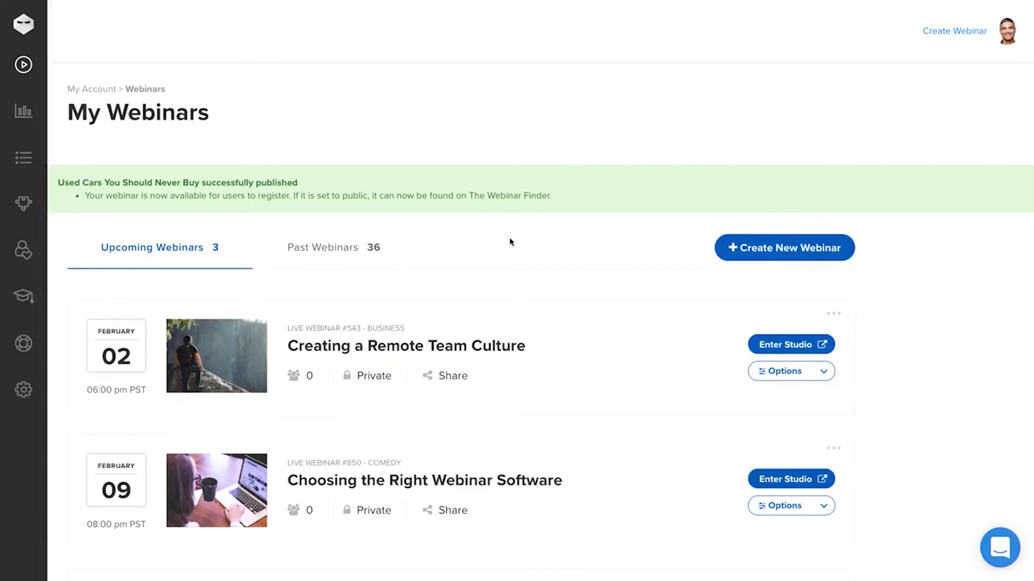
# Copy the registration page link and open the registration confirmation email in Email Notifications.
pyautogui.scroll(-2, 511, 242)
pyautogui.click(457, 520)
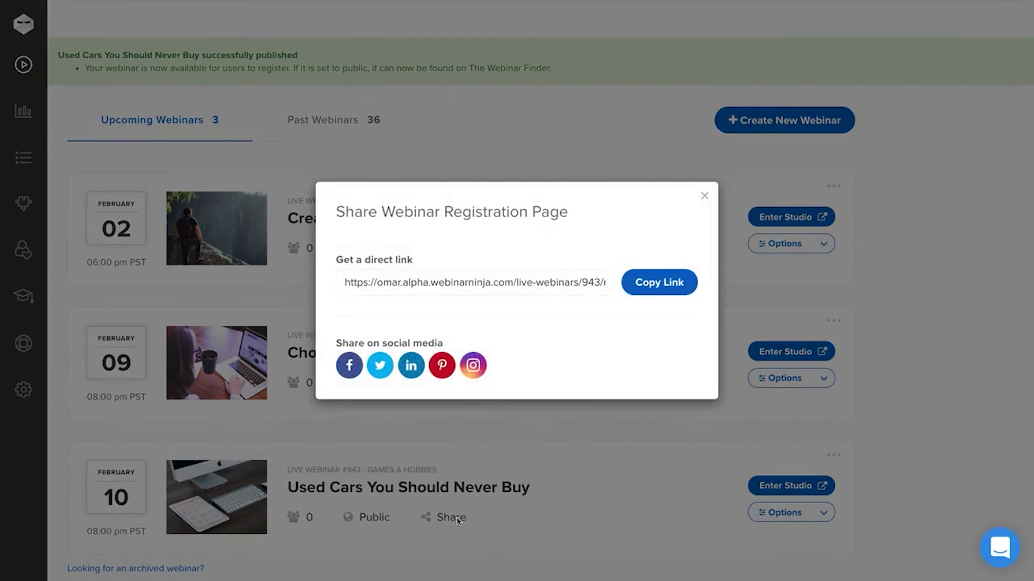
pyautogui.click(664, 282)
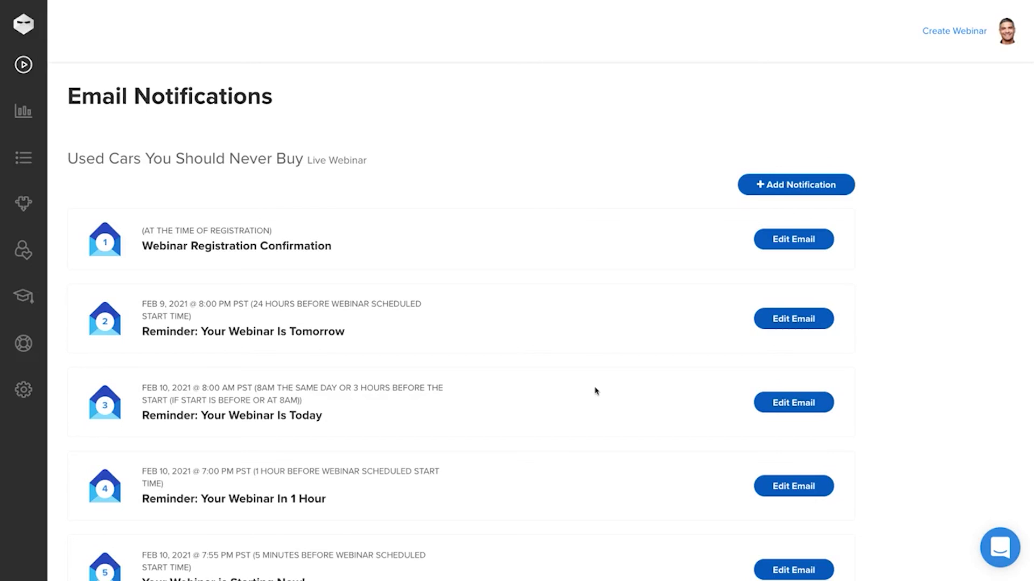
pyautogui.scroll(-2, 596, 391)
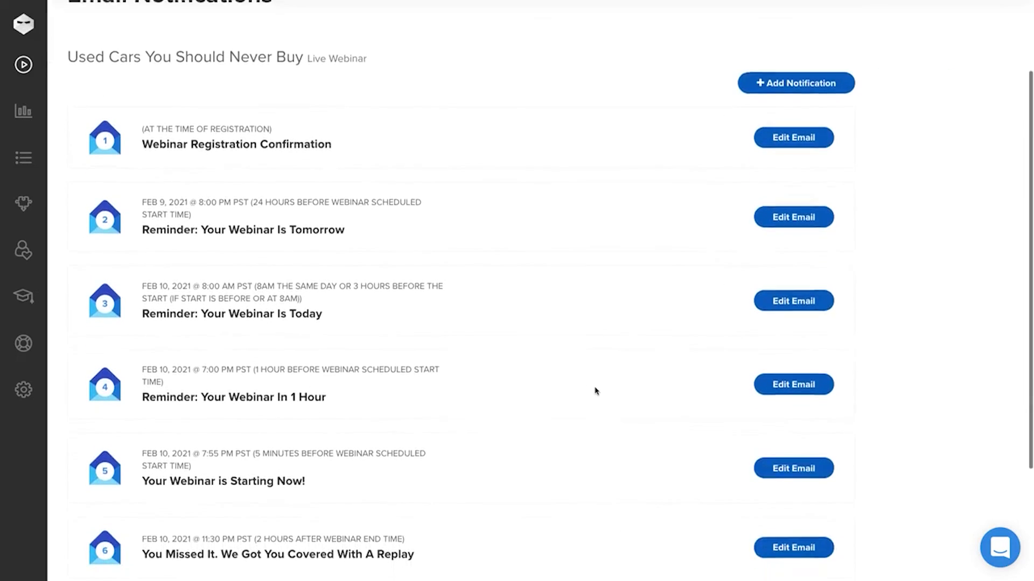
pyautogui.scroll(-3, 596, 391)
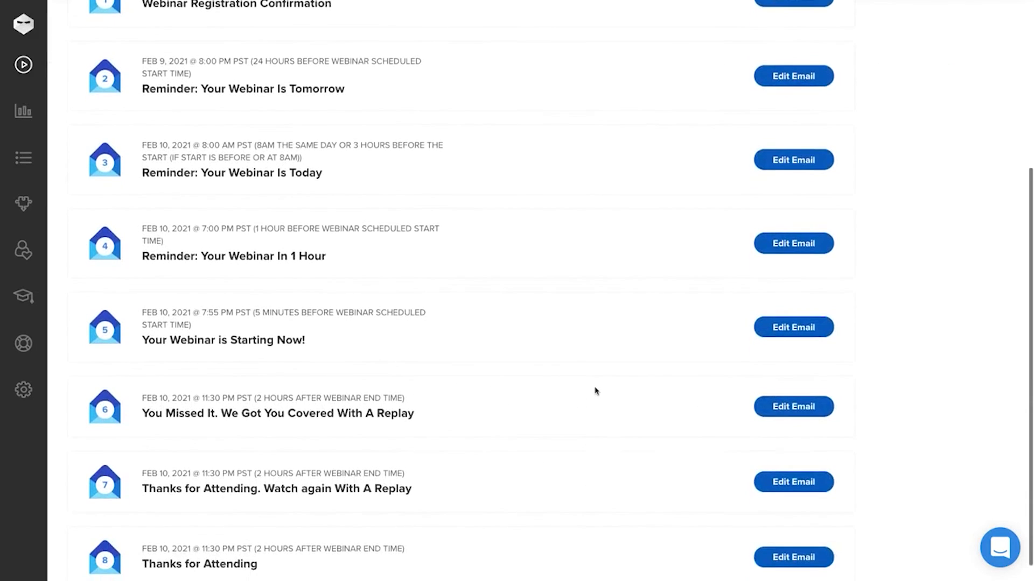
pyautogui.scroll(5, 596, 391)
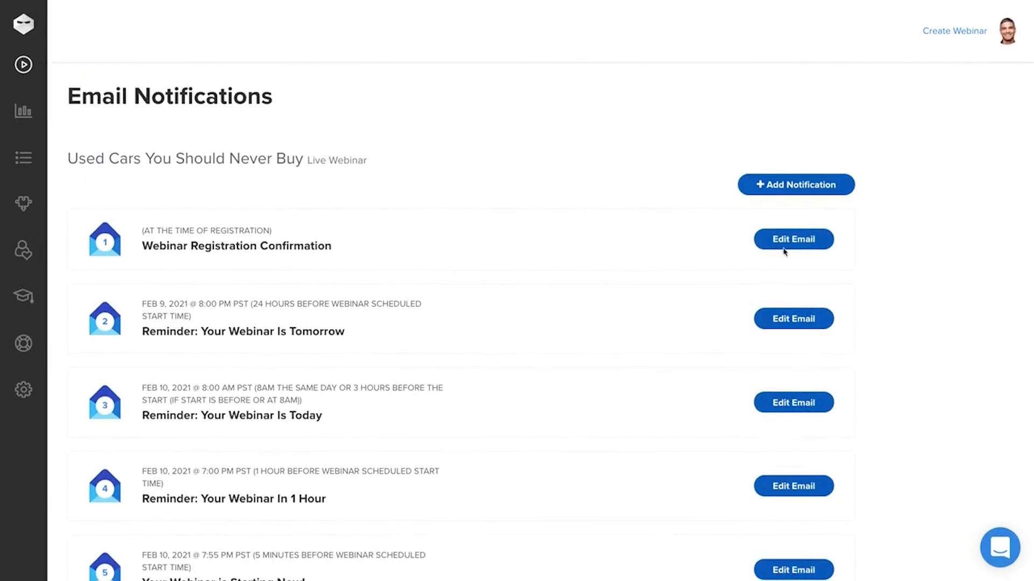
pyautogui.click(787, 245)
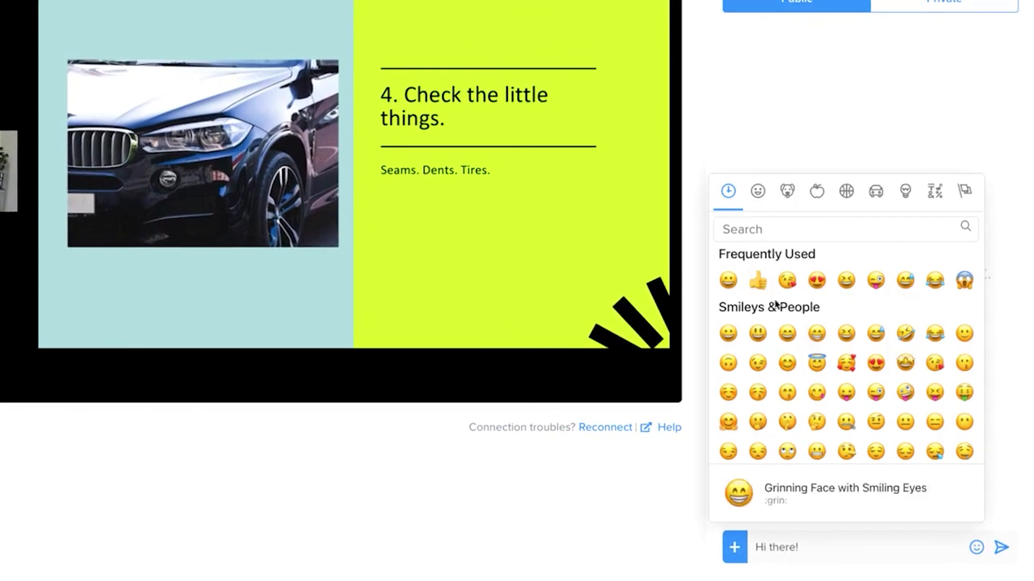
# Send 'Hi there!' with a grinning emoji to the public chat and view the attendee's question.
pyautogui.click(728, 280)
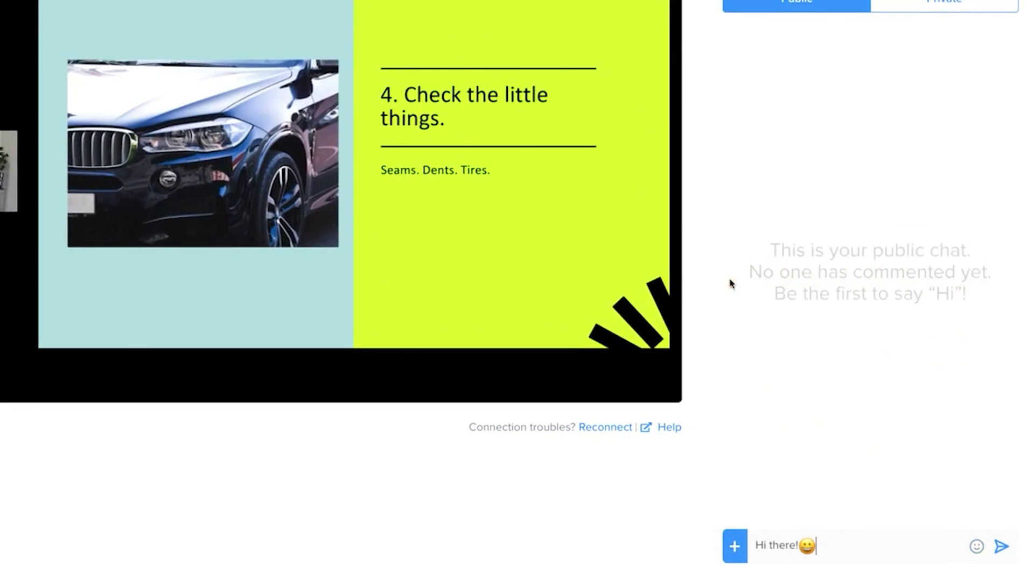
pyautogui.press('Return')
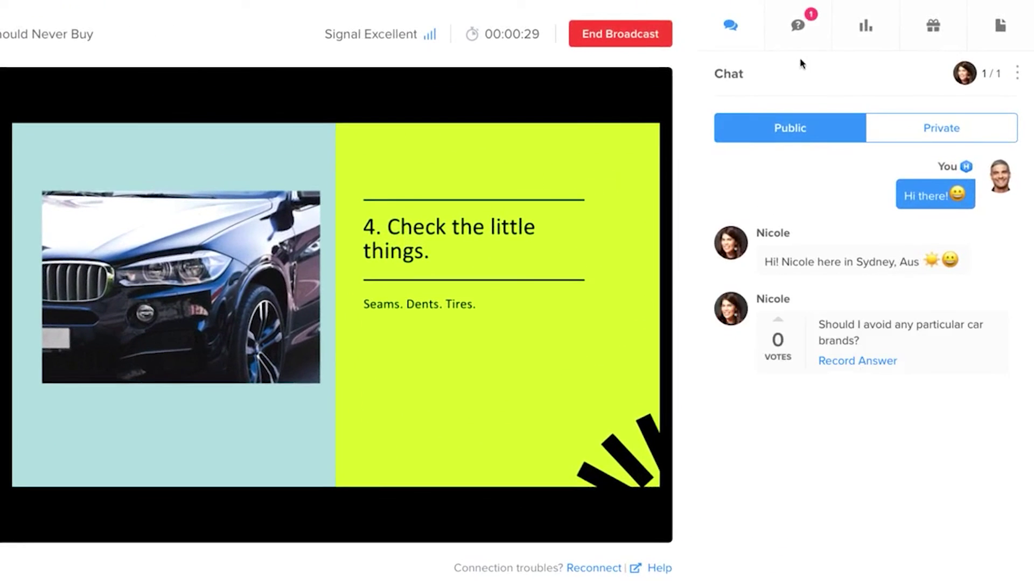
pyautogui.click(796, 26)
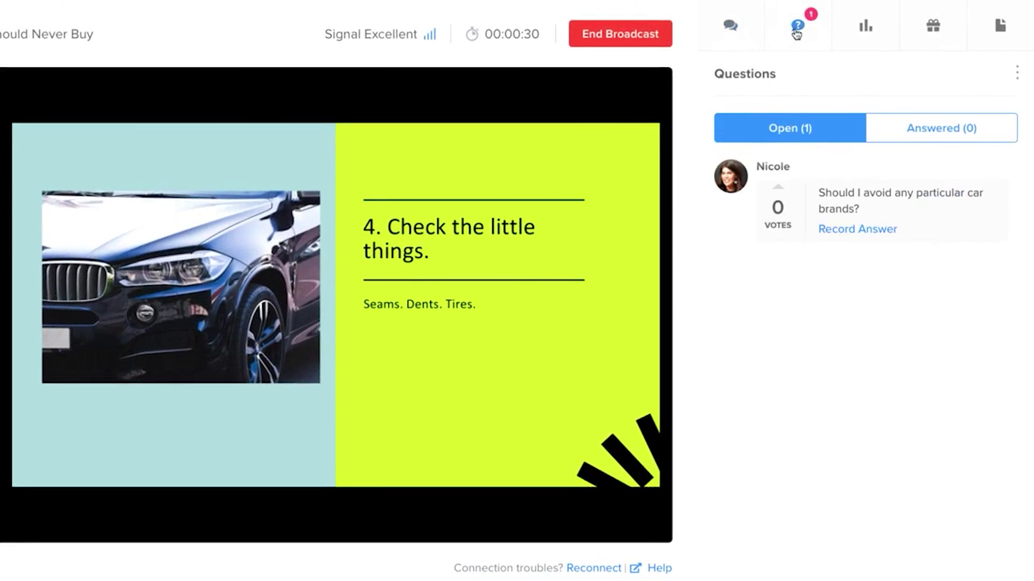
# Make the Buyers Guide offer, the used-car poll and the slides handout live.
pyautogui.click(943, 32)
pyautogui.click(987, 97)
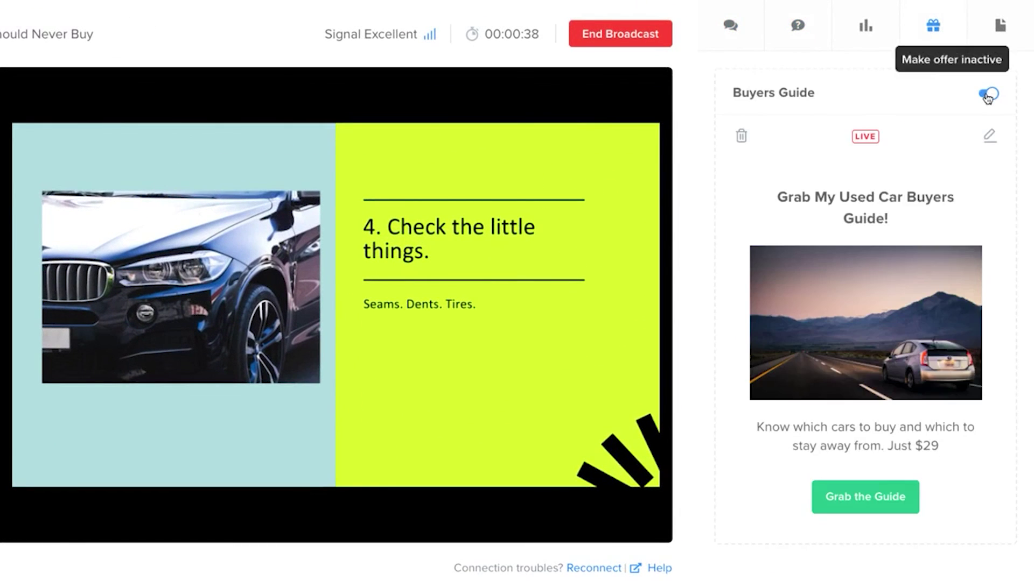
pyautogui.click(865, 27)
pyautogui.click(985, 96)
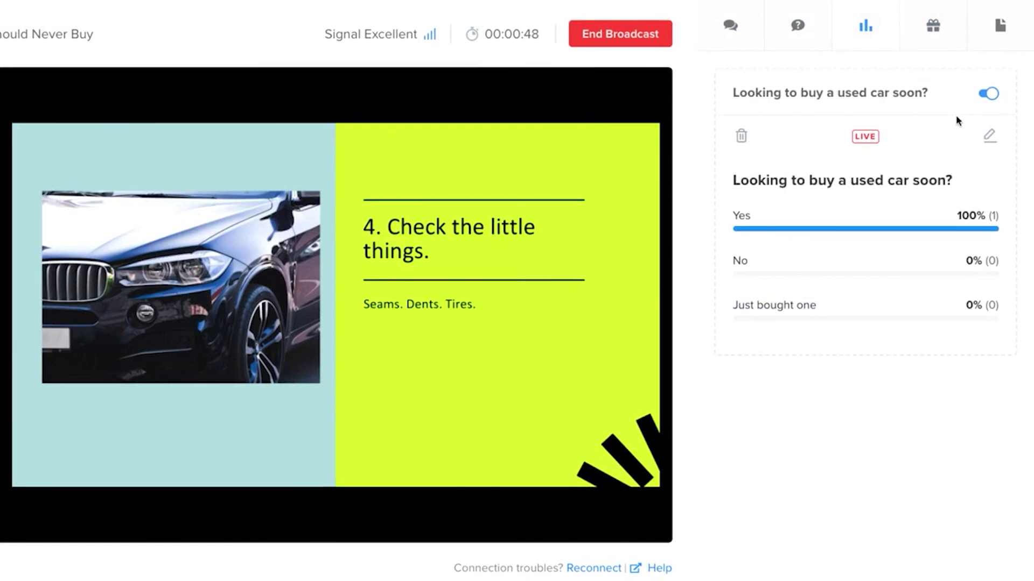
pyautogui.click(995, 32)
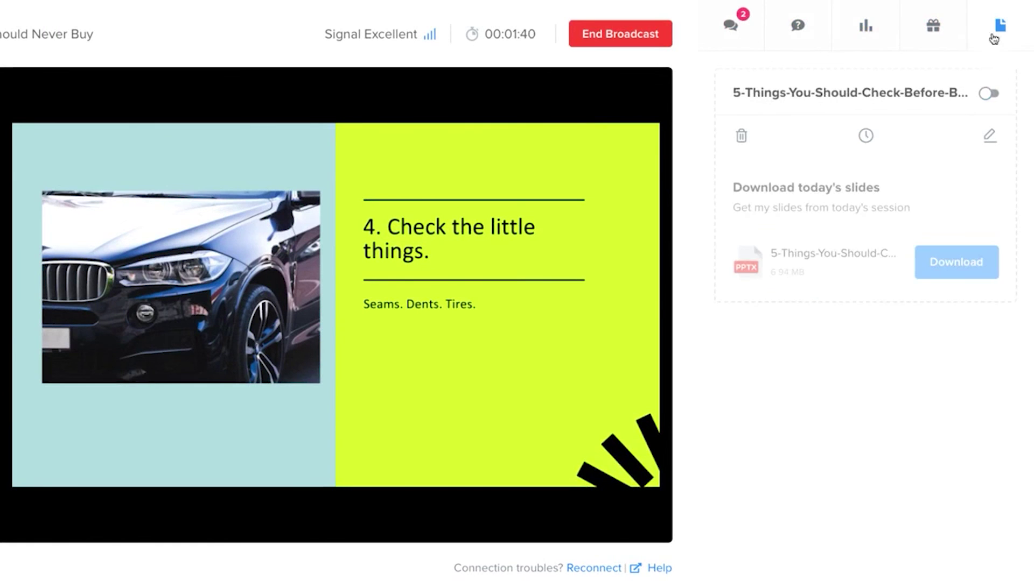
pyautogui.click(988, 94)
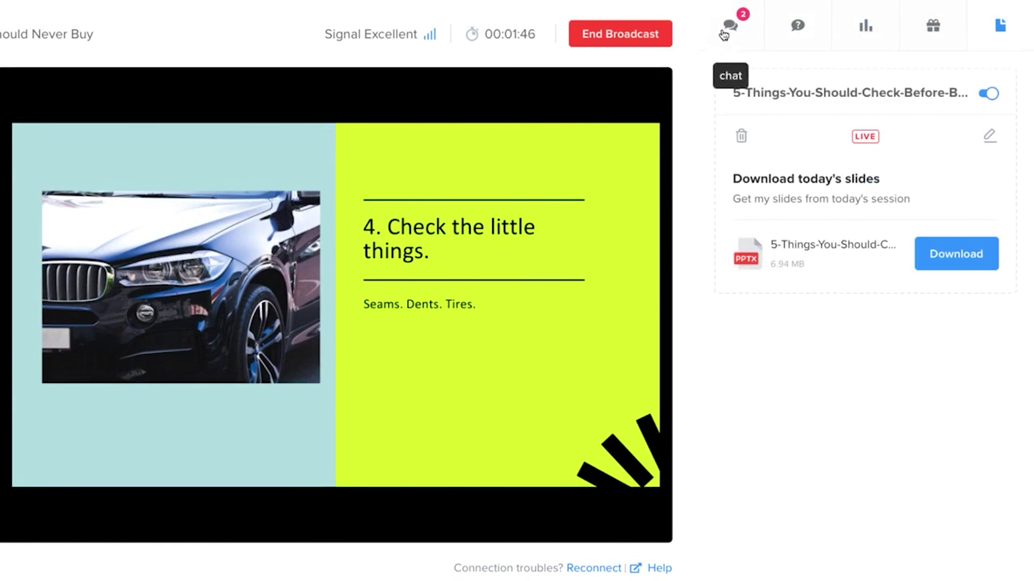
pyautogui.click(730, 27)
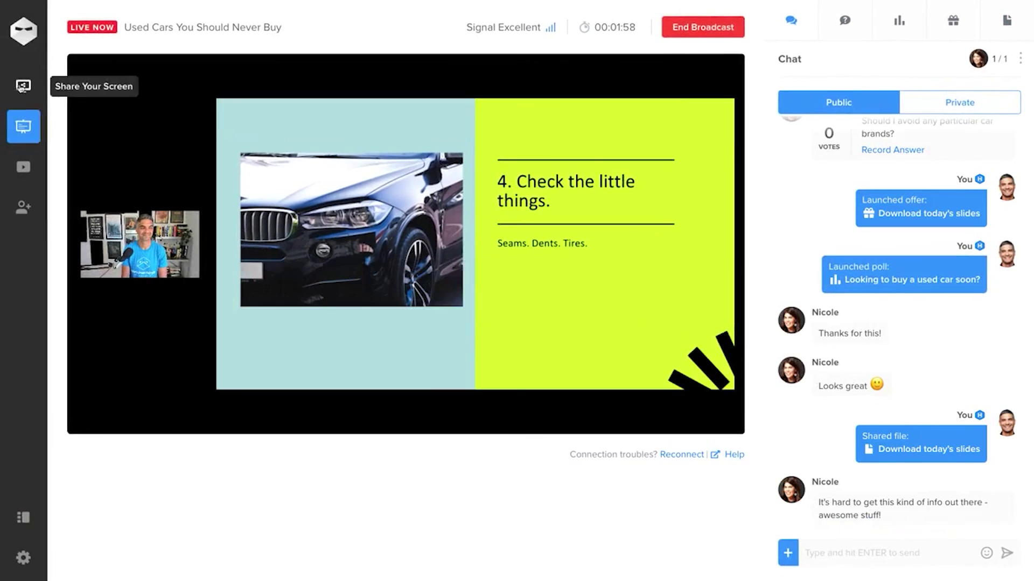
# Share the screen in a grid layout, advance the slides to the road-test slide 11, then stop sharing.
pyautogui.click(23, 85)
pyautogui.click(652, 261)
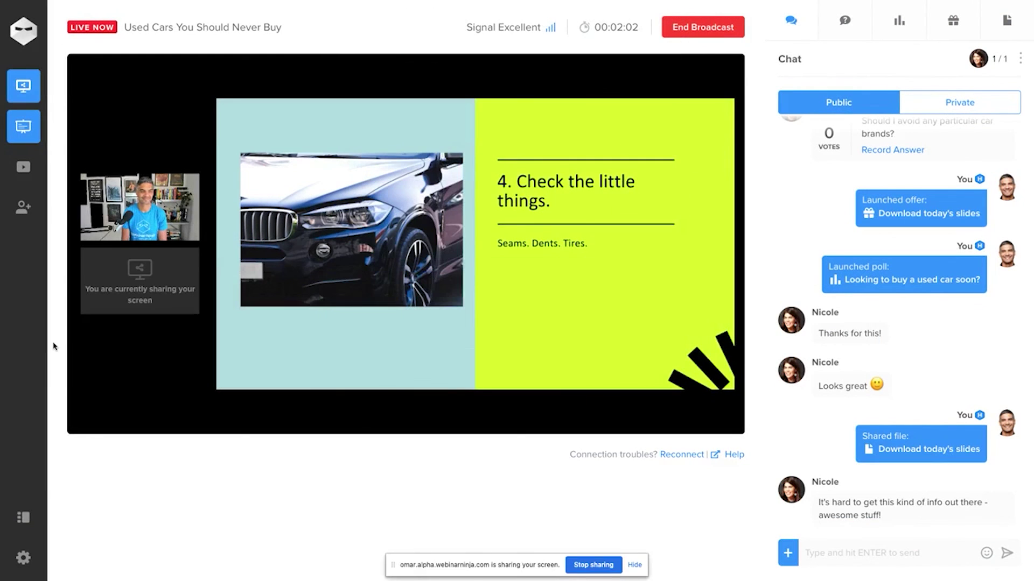
pyautogui.click(21, 518)
pyautogui.click(114, 504)
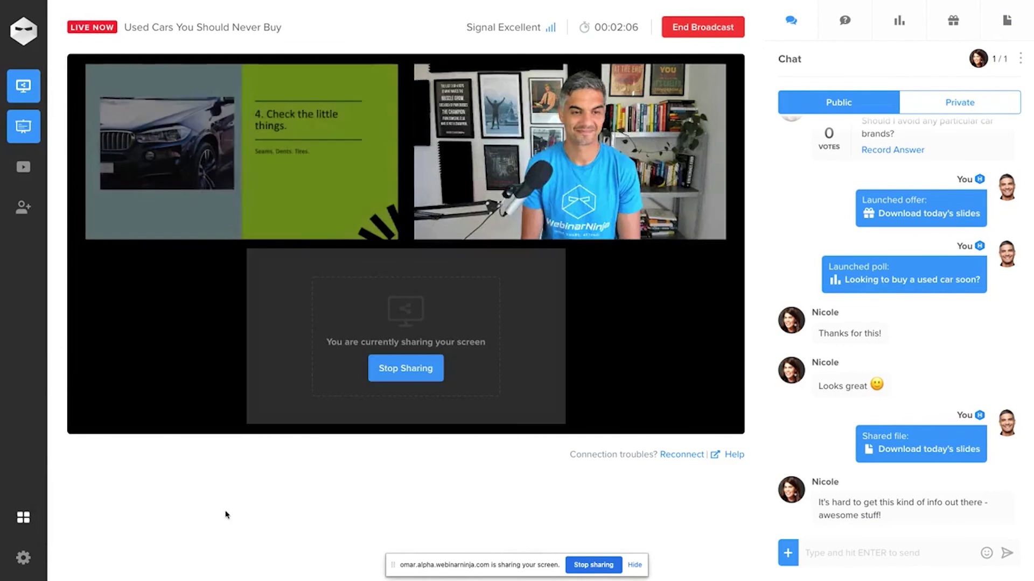
pyautogui.click(377, 122)
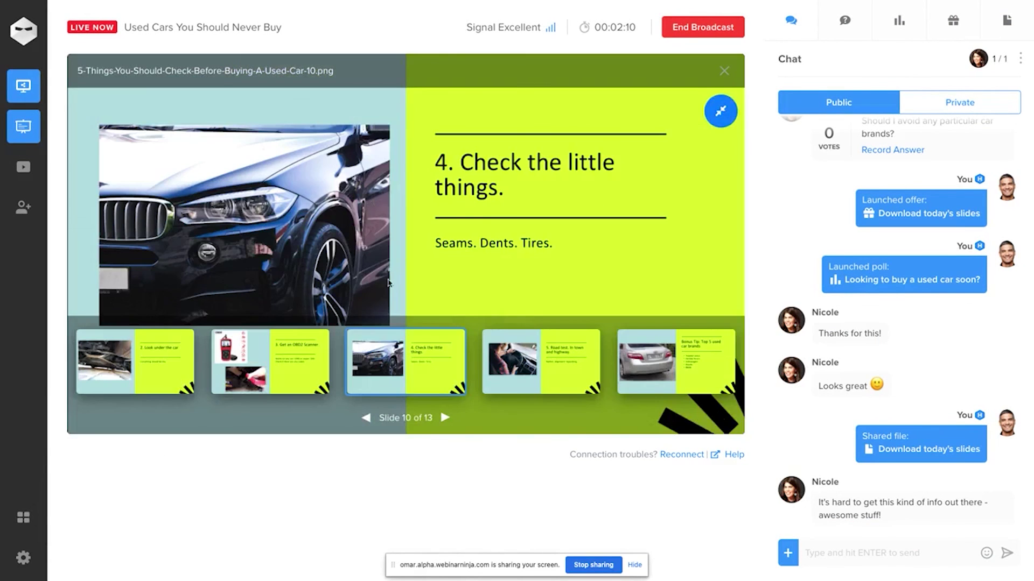
pyautogui.click(542, 354)
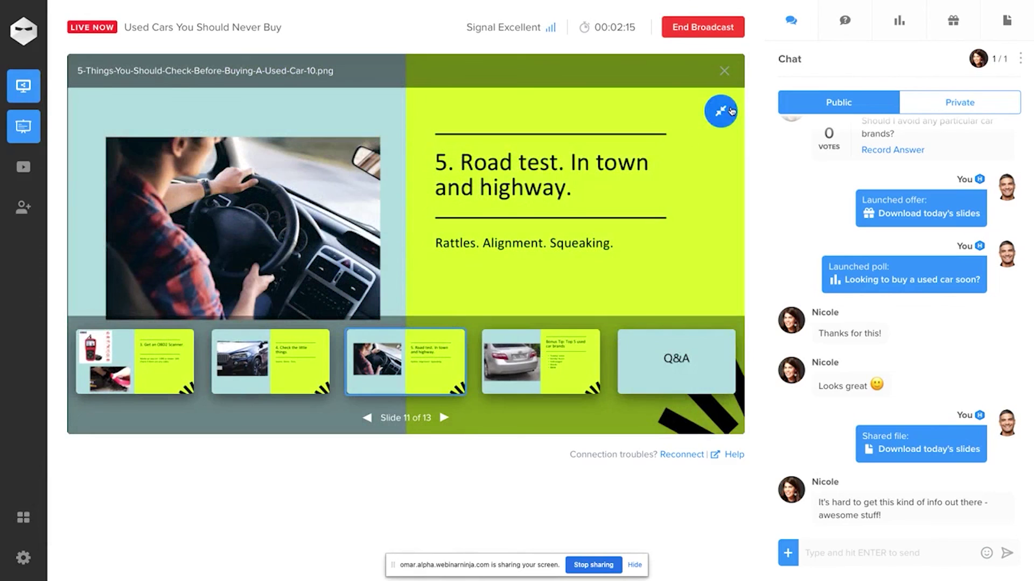
pyautogui.click(732, 111)
pyautogui.click(23, 86)
# Put a YouTube video on stage, remove it, and bring the attendee on as presenter.
pyautogui.click(23, 167)
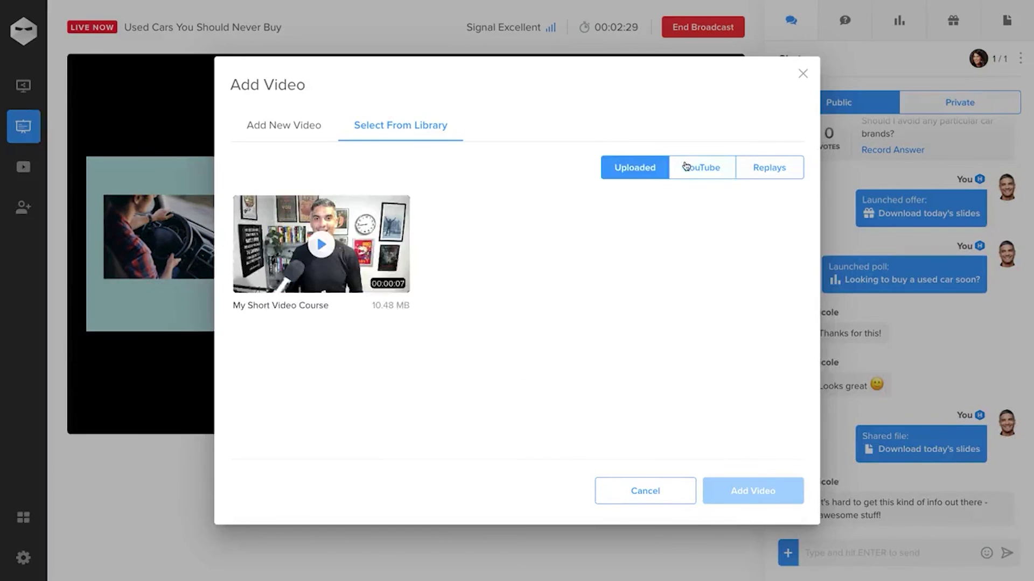
pyautogui.click(686, 167)
pyautogui.click(751, 489)
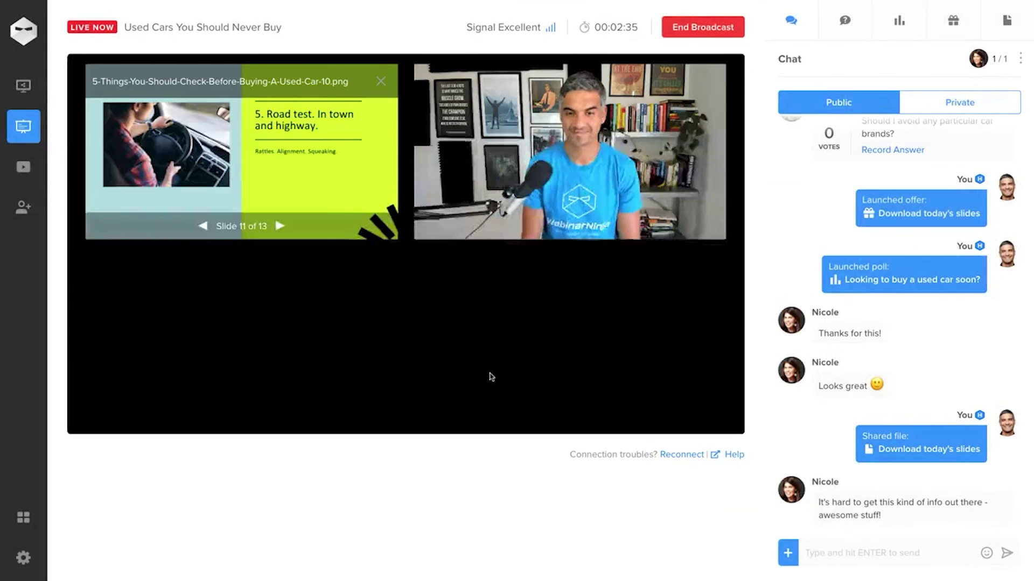
pyautogui.click(21, 520)
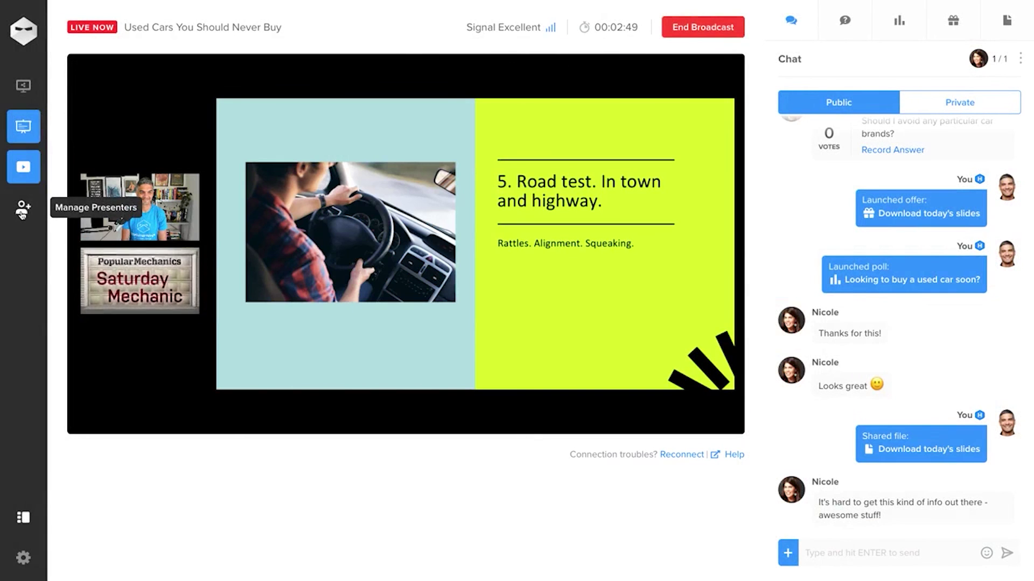
pyautogui.click(25, 165)
pyautogui.click(23, 209)
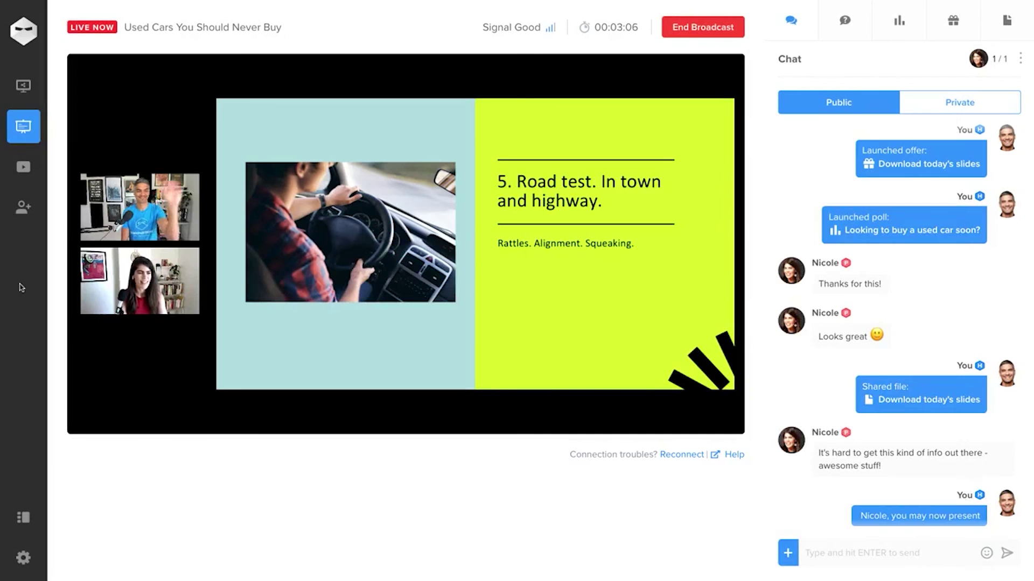